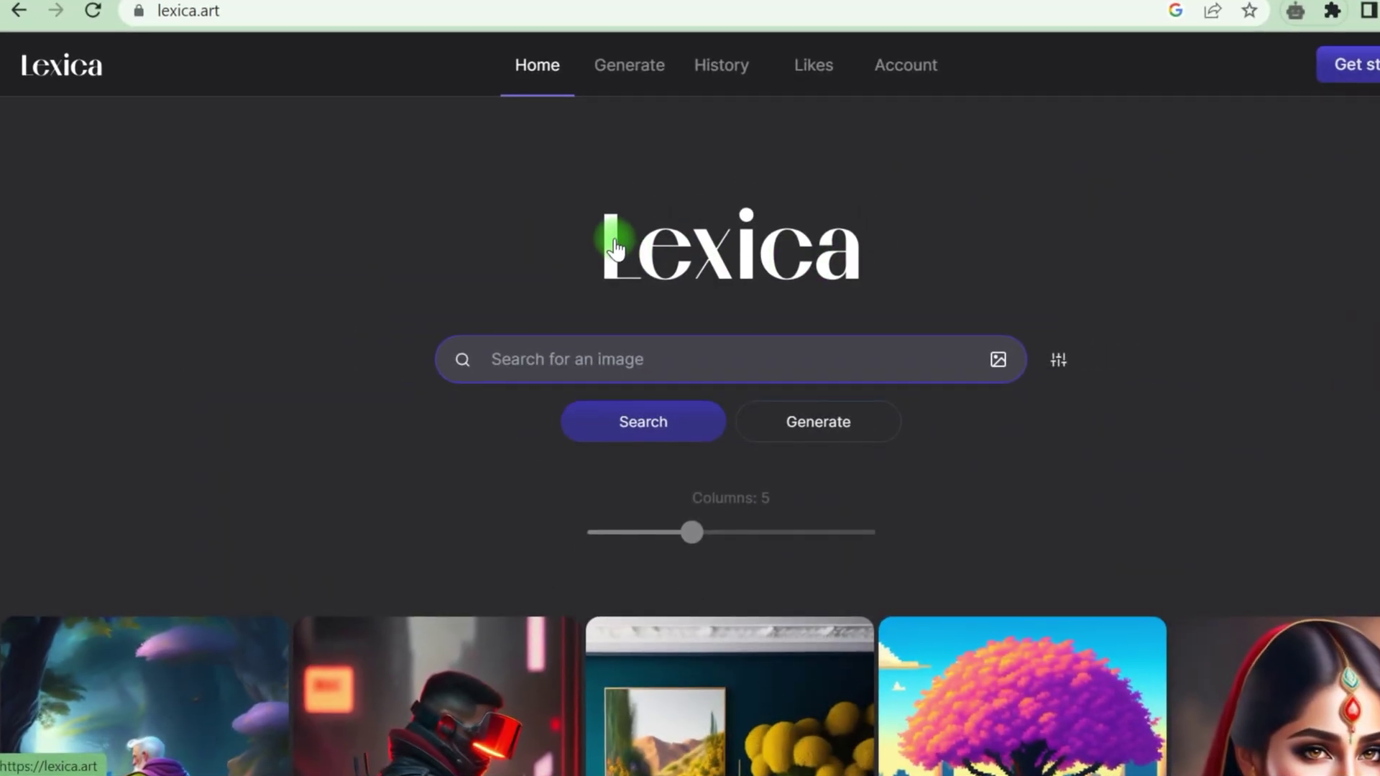
- Scroll down through the Lexica home page image gallery
{"action": "scroll", "coordinate": [1037, 308], "scroll_direction": "down", "scroll_amount": 15}
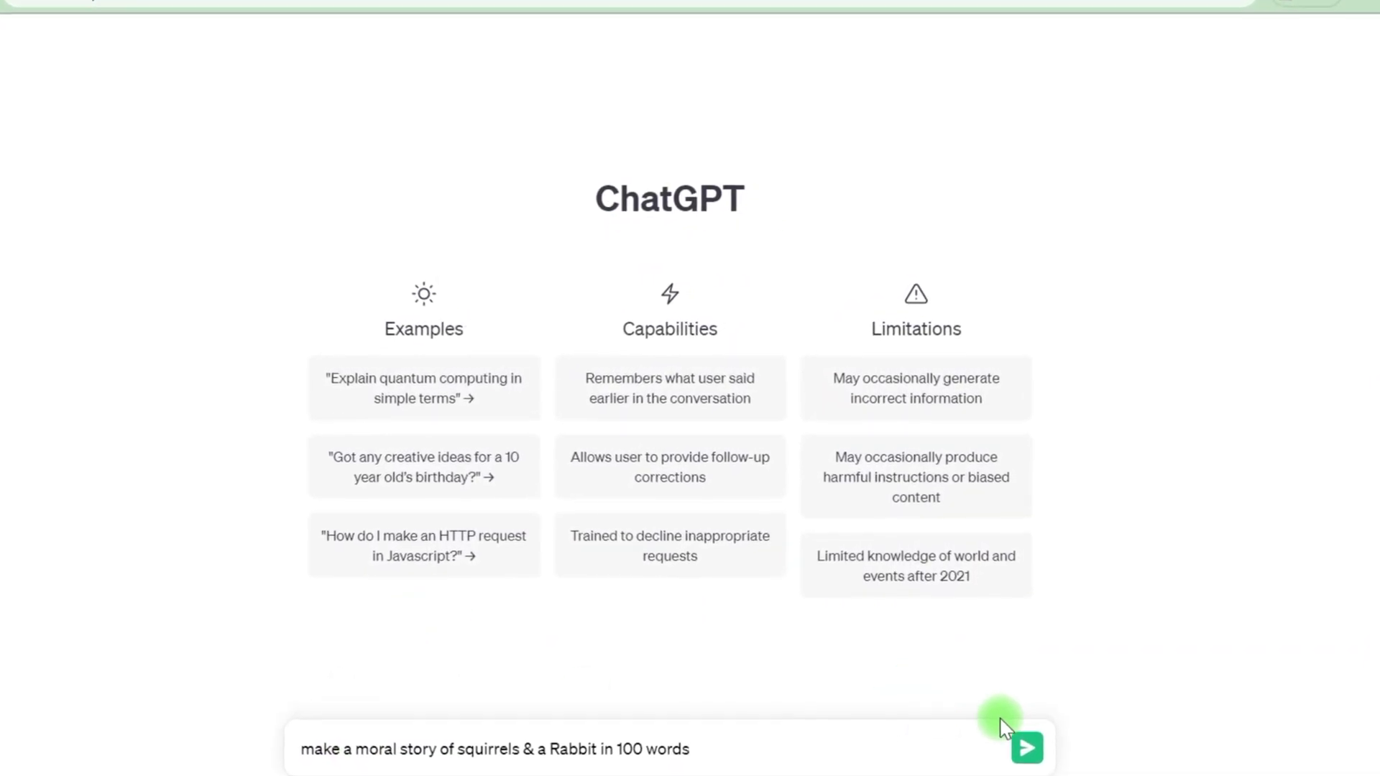
- Send ChatGPT the prompt 'make a moral story of squirrels & a Rabbit in 100 words'
{"action": "left_click", "coordinate": [1024, 734]}
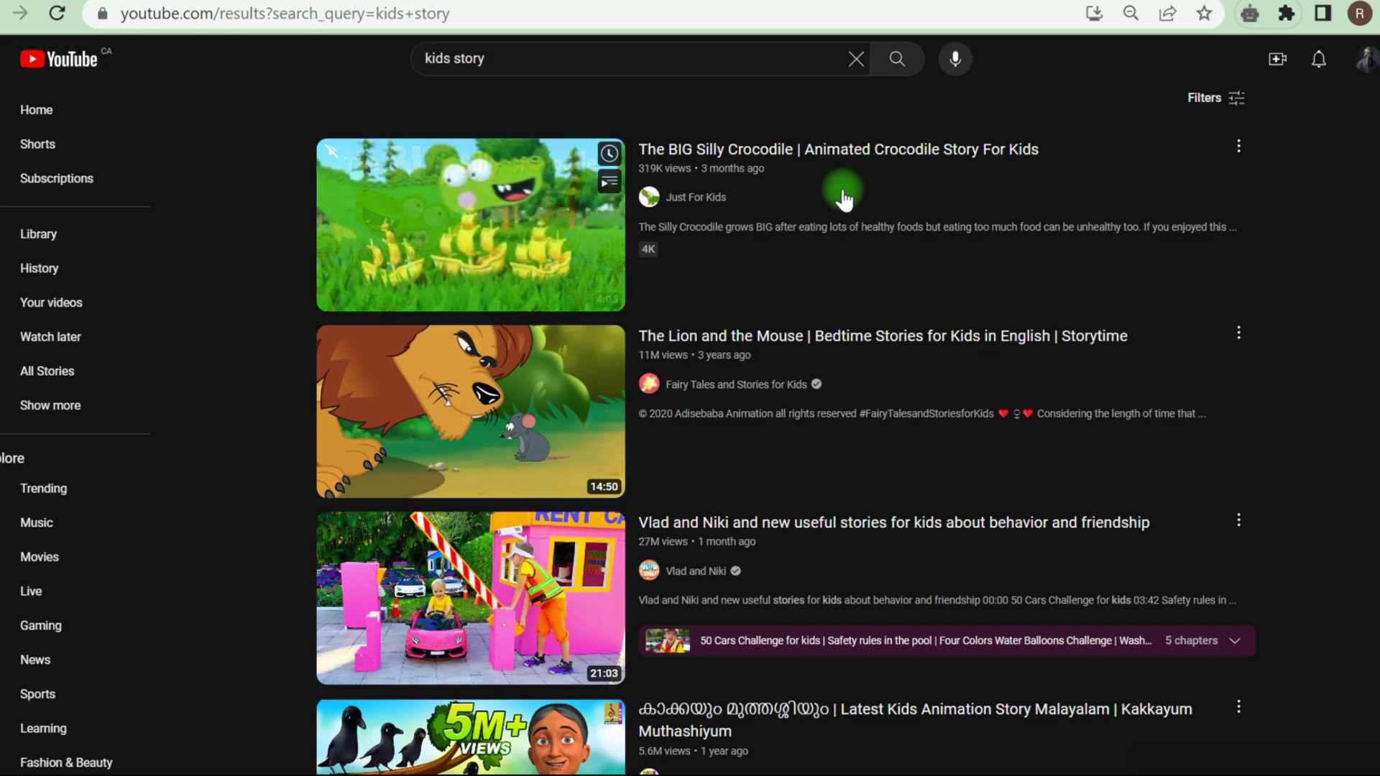
- Highlight the Kids Channel's estimated monthly ($5.8K–$92.5K) and yearly ($69.4K–$1.1M) earnings
{"action": "scroll", "coordinate": [1284, 315], "scroll_direction": "down", "scroll_amount": 15}
{"action": "scroll", "coordinate": [1283, 312], "scroll_direction": "down", "scroll_amount": 10}
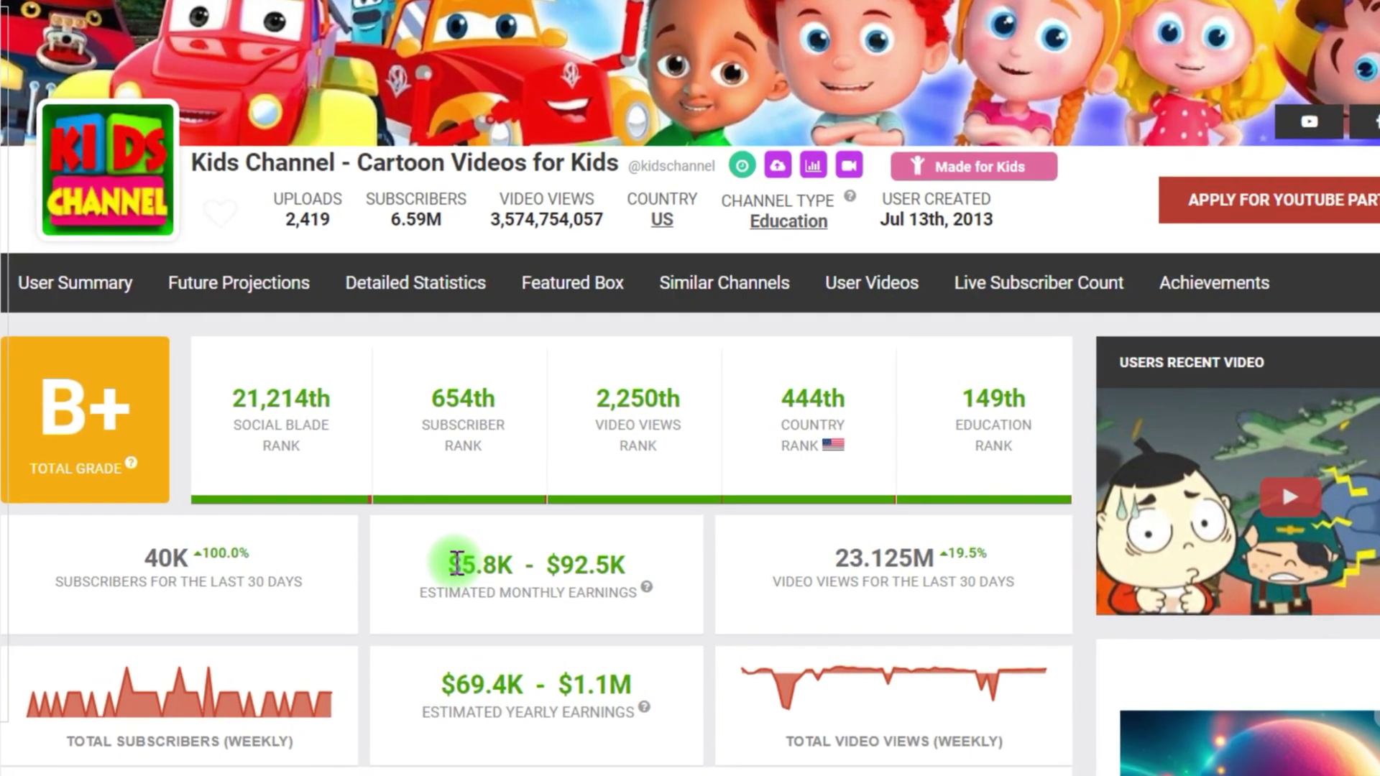
{"action": "left_click_drag", "start_coordinate": [457, 564], "coordinate": [632, 567]}
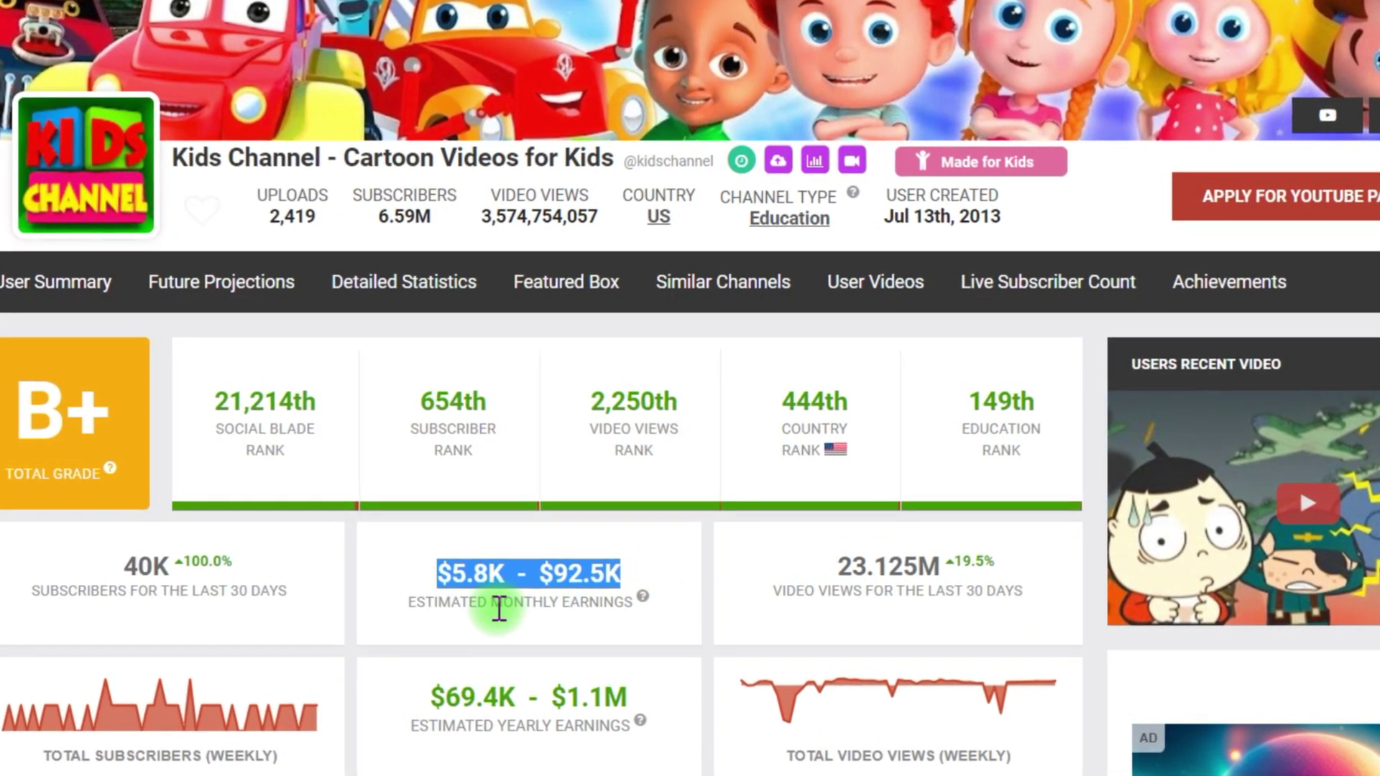
{"action": "left_click_drag", "start_coordinate": [493, 606], "coordinate": [559, 604]}
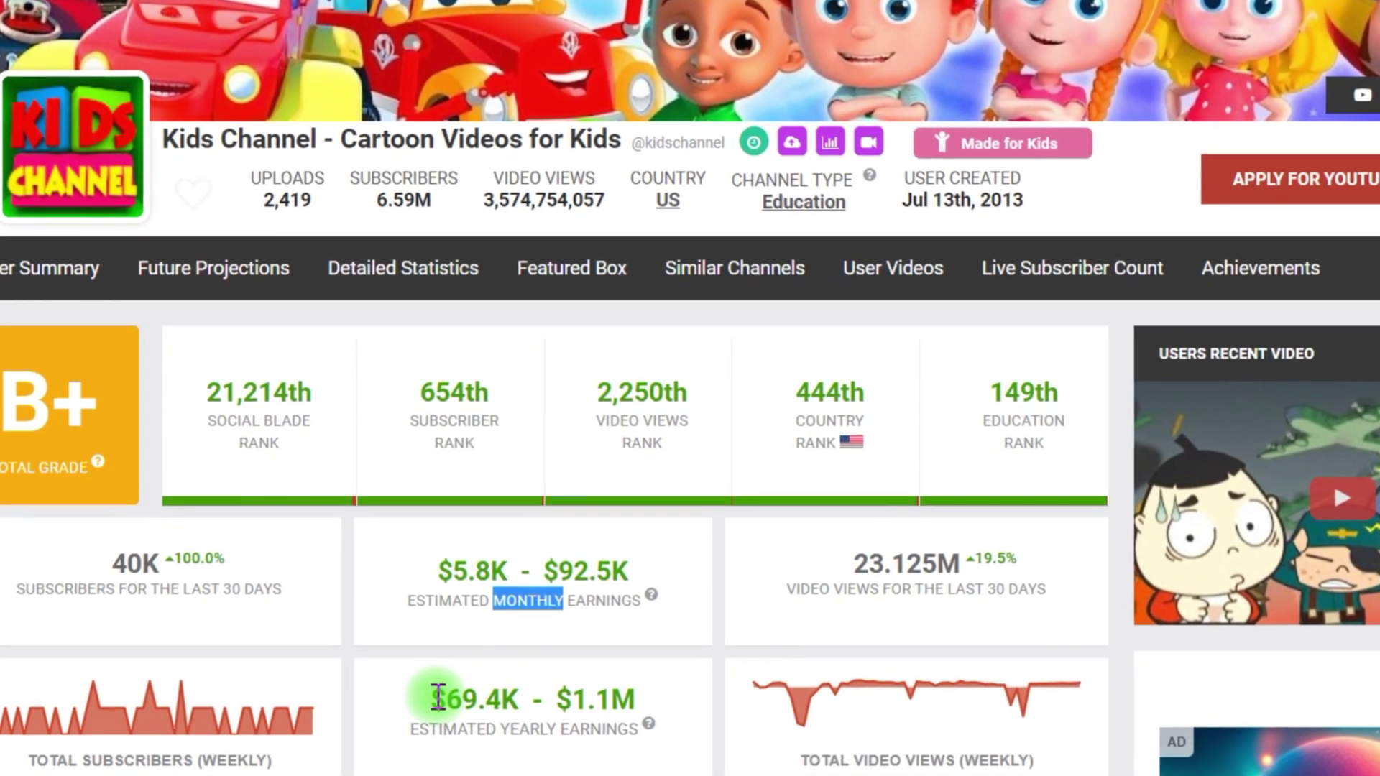
{"action": "left_click_drag", "start_coordinate": [437, 696], "coordinate": [652, 701]}
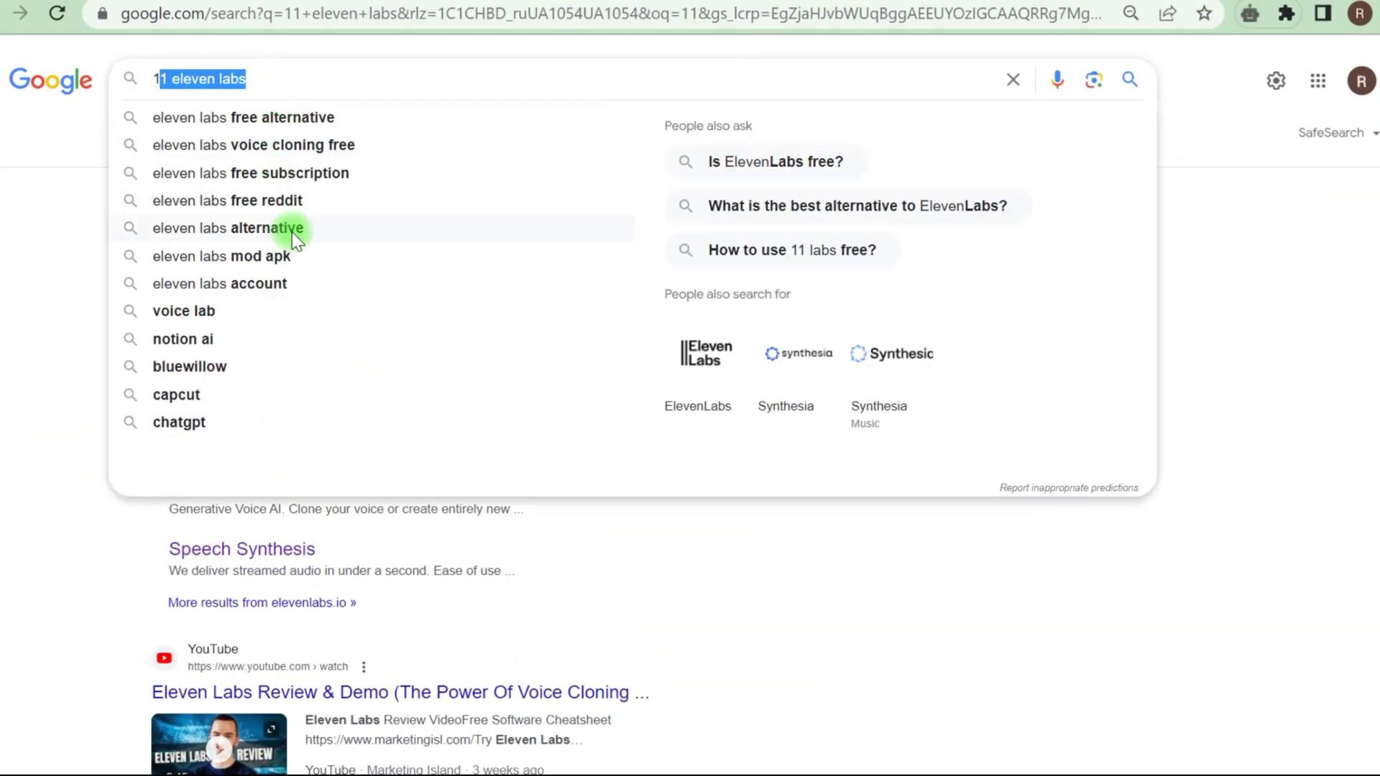
- Paste the squirrel story into ElevenLabs and download the 0:46 premade/Adam speech audio
{"action": "left_click", "coordinate": [273, 372]}
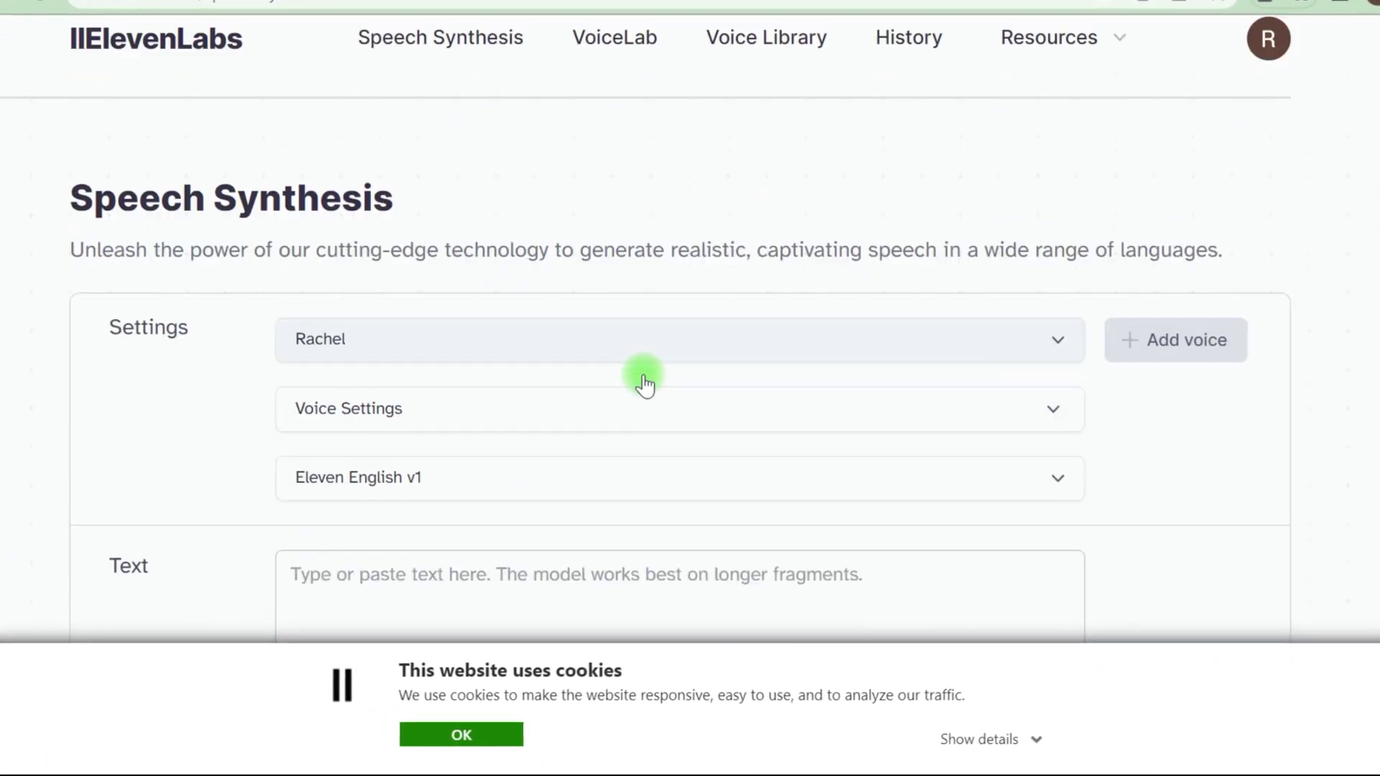
{"action": "scroll", "coordinate": [645, 384], "scroll_direction": "down", "scroll_amount": 5}
{"action": "scroll", "coordinate": [644, 369], "scroll_direction": "up", "scroll_amount": 2}
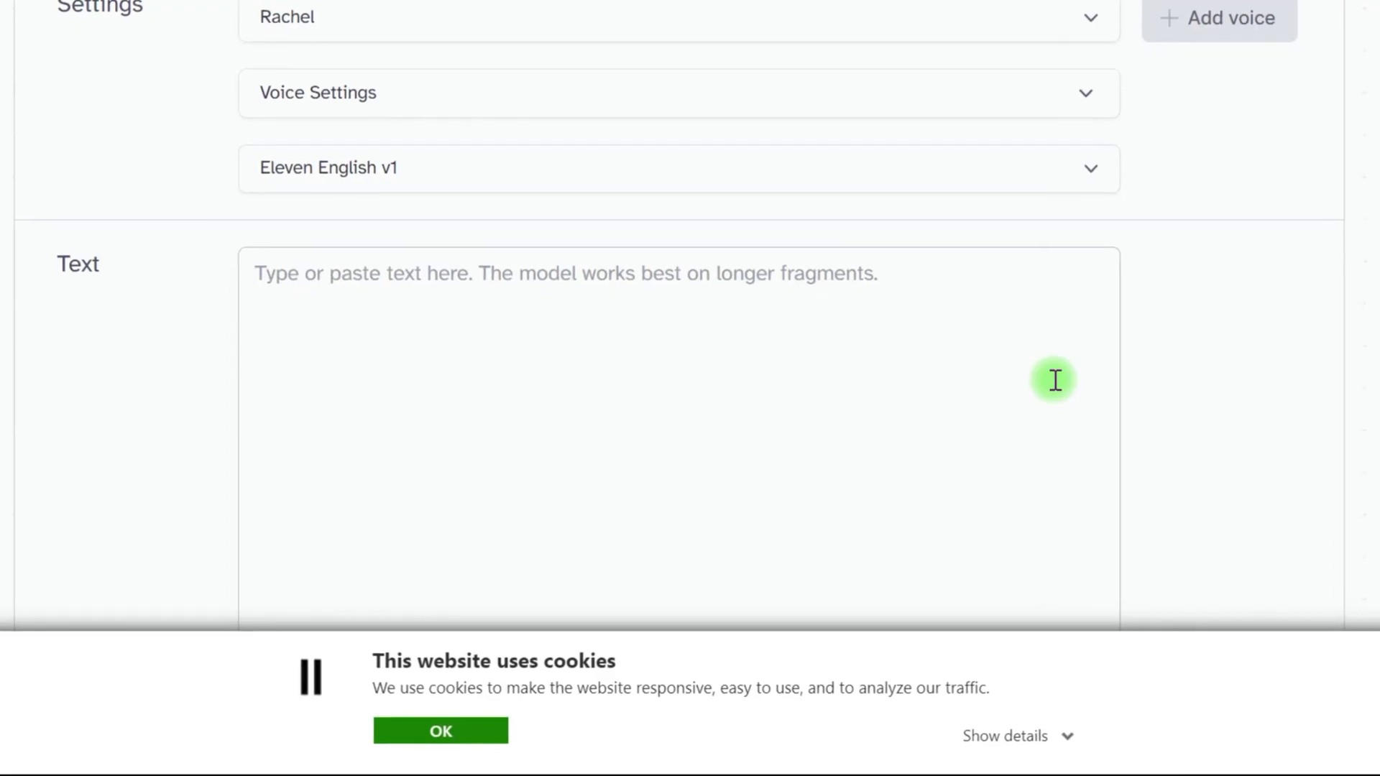
{"action": "left_click", "coordinate": [539, 286]}
{"action": "key", "text": "ctrl+v"}
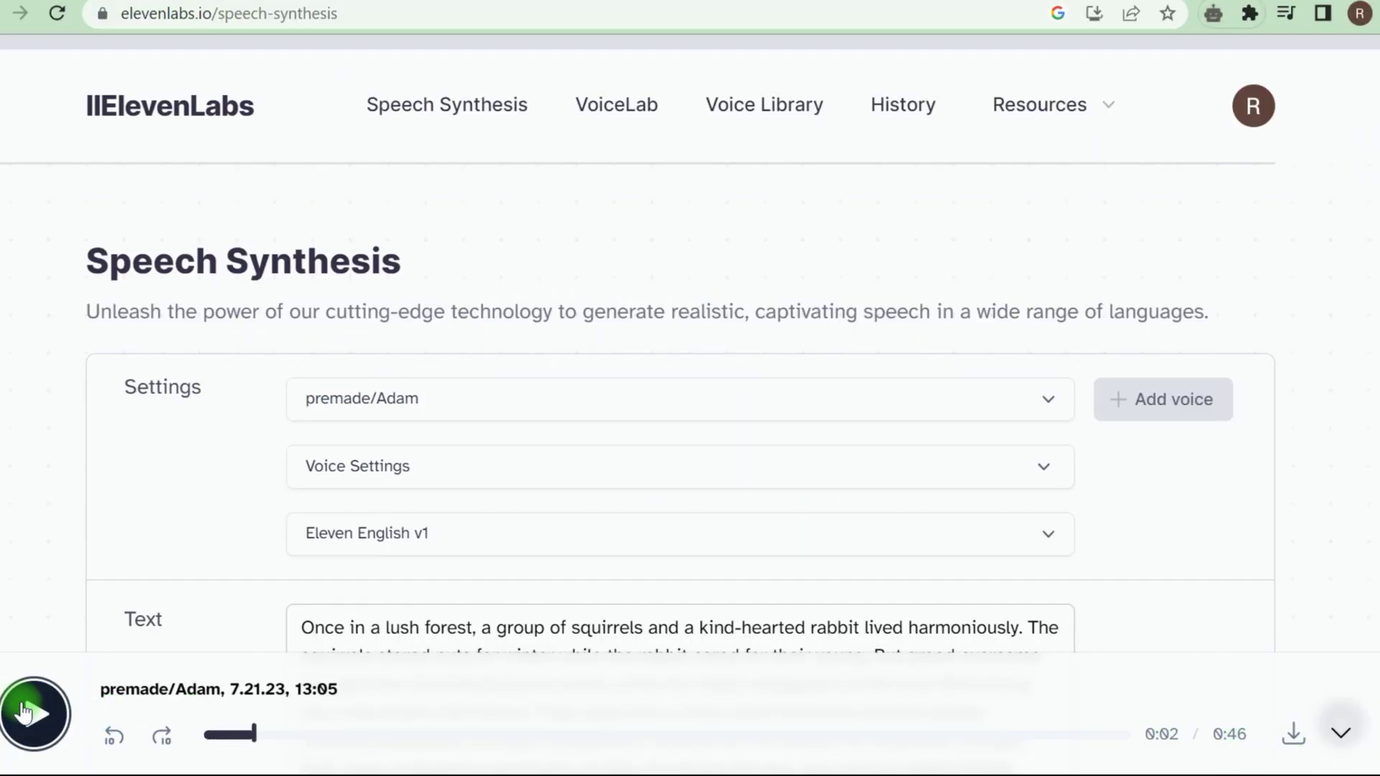
{"action": "left_click", "coordinate": [1291, 733]}
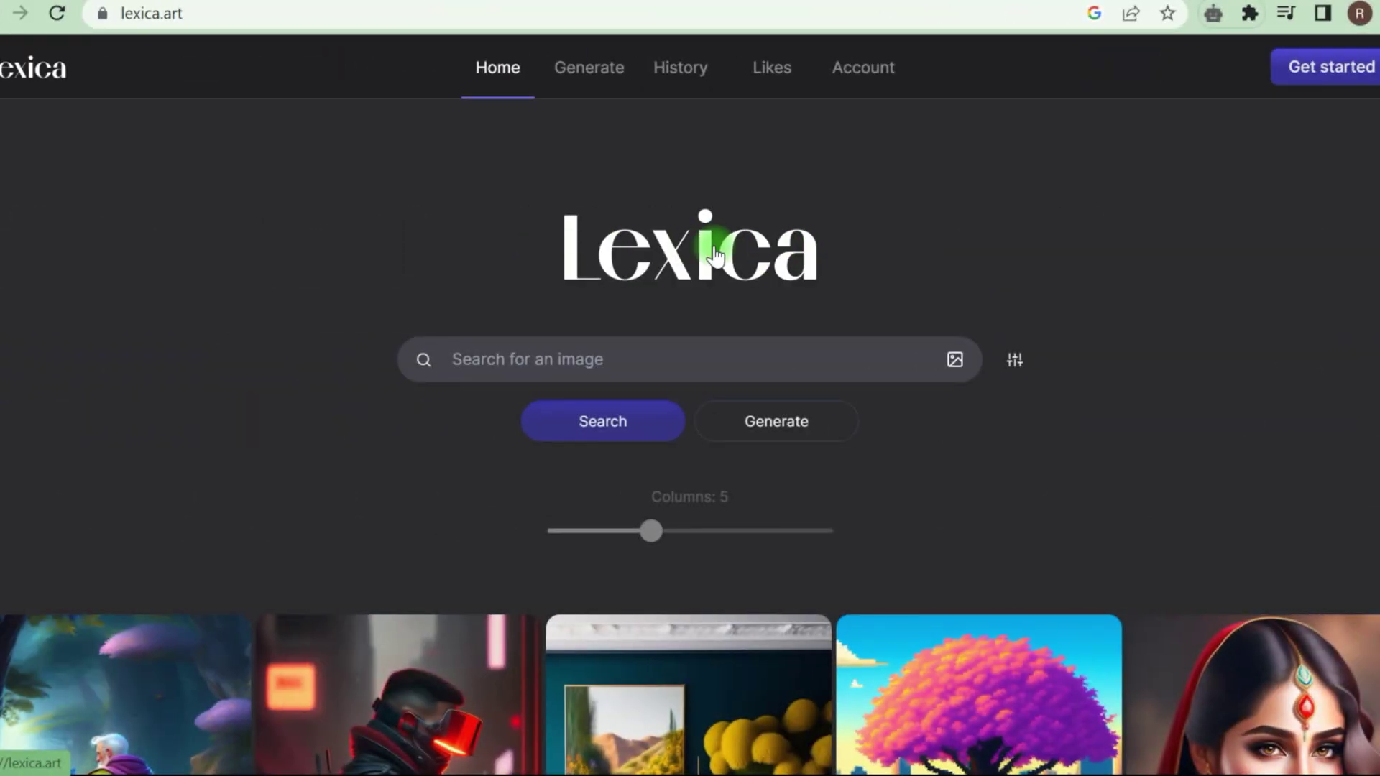
- Search Lexica for the story phrase 'squirrels and a kind-hearted rabbit'
{"action": "scroll", "coordinate": [1037, 295], "scroll_direction": "down", "scroll_amount": 15}
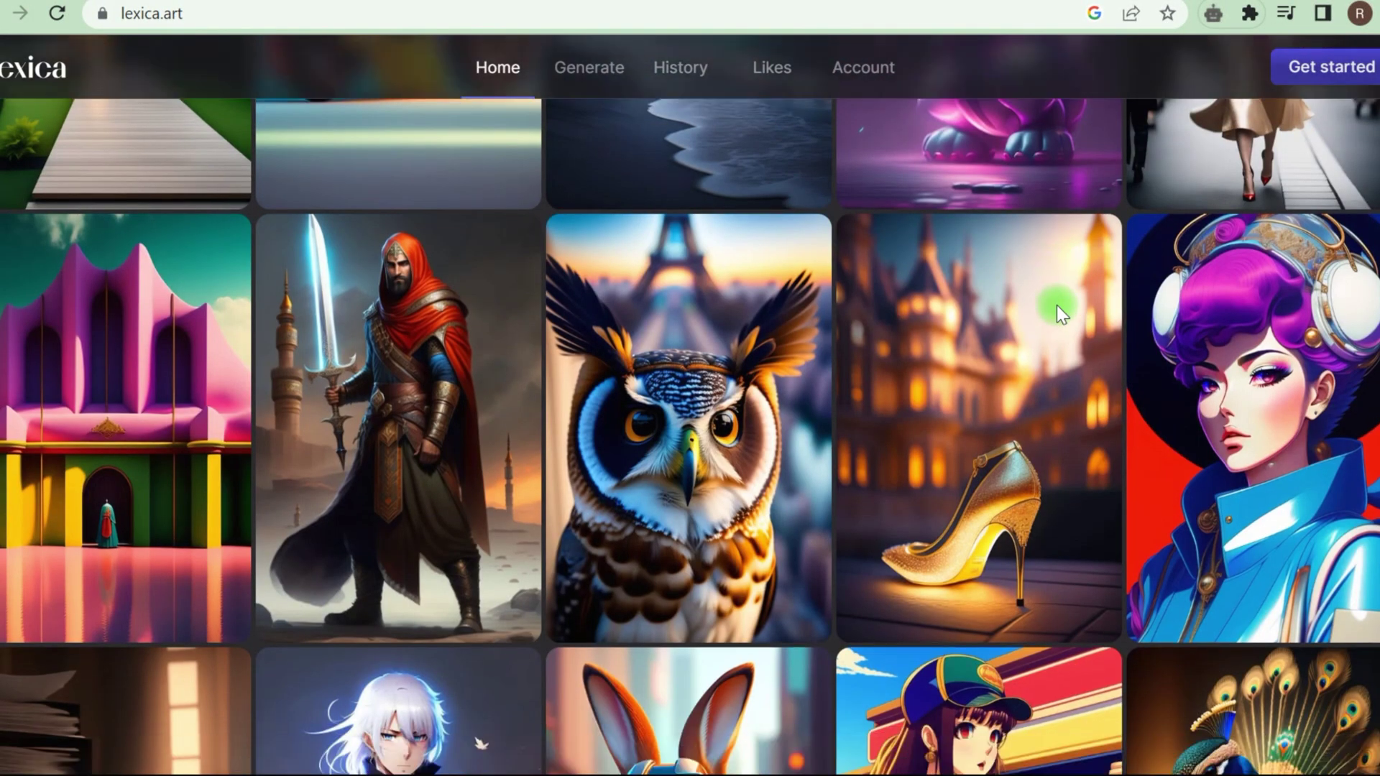
{"action": "scroll", "coordinate": [1057, 304], "scroll_direction": "up", "scroll_amount": 15}
{"action": "left_click", "coordinate": [1318, 72]}
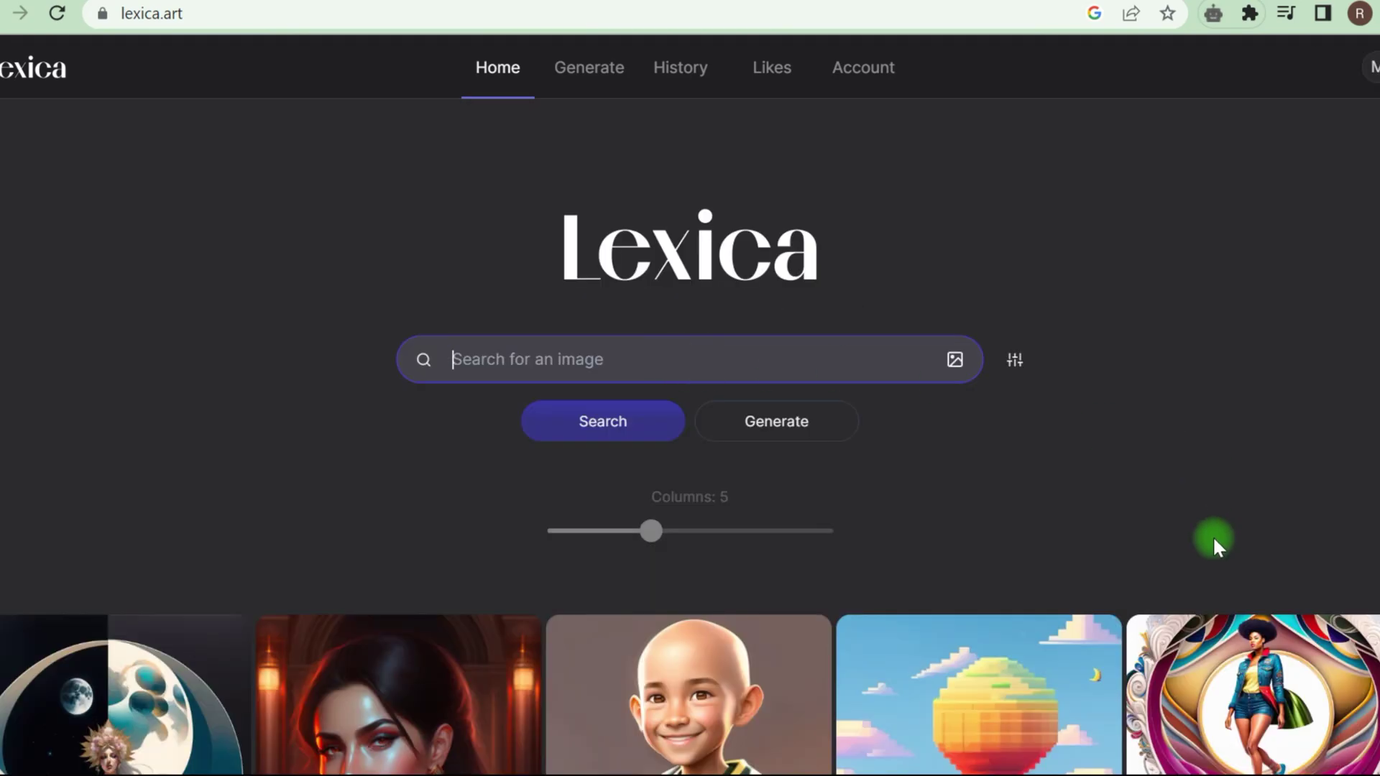
{"action": "key", "text": "ctrl+Tab"}
{"action": "key", "text": "ctrl+c"}
{"action": "key", "text": "ctrl+Tab"}
{"action": "key", "text": "ctrl+v"}
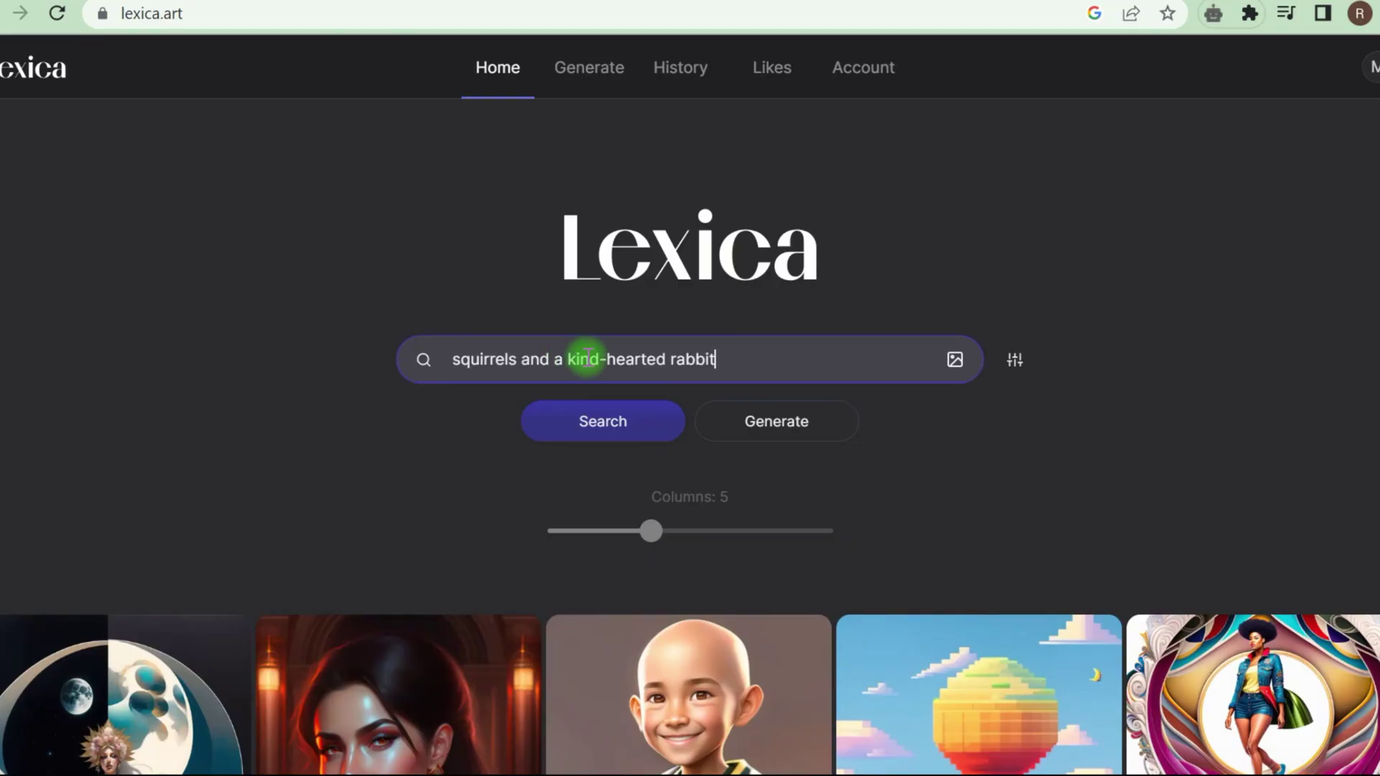
{"action": "left_click", "coordinate": [748, 431]}
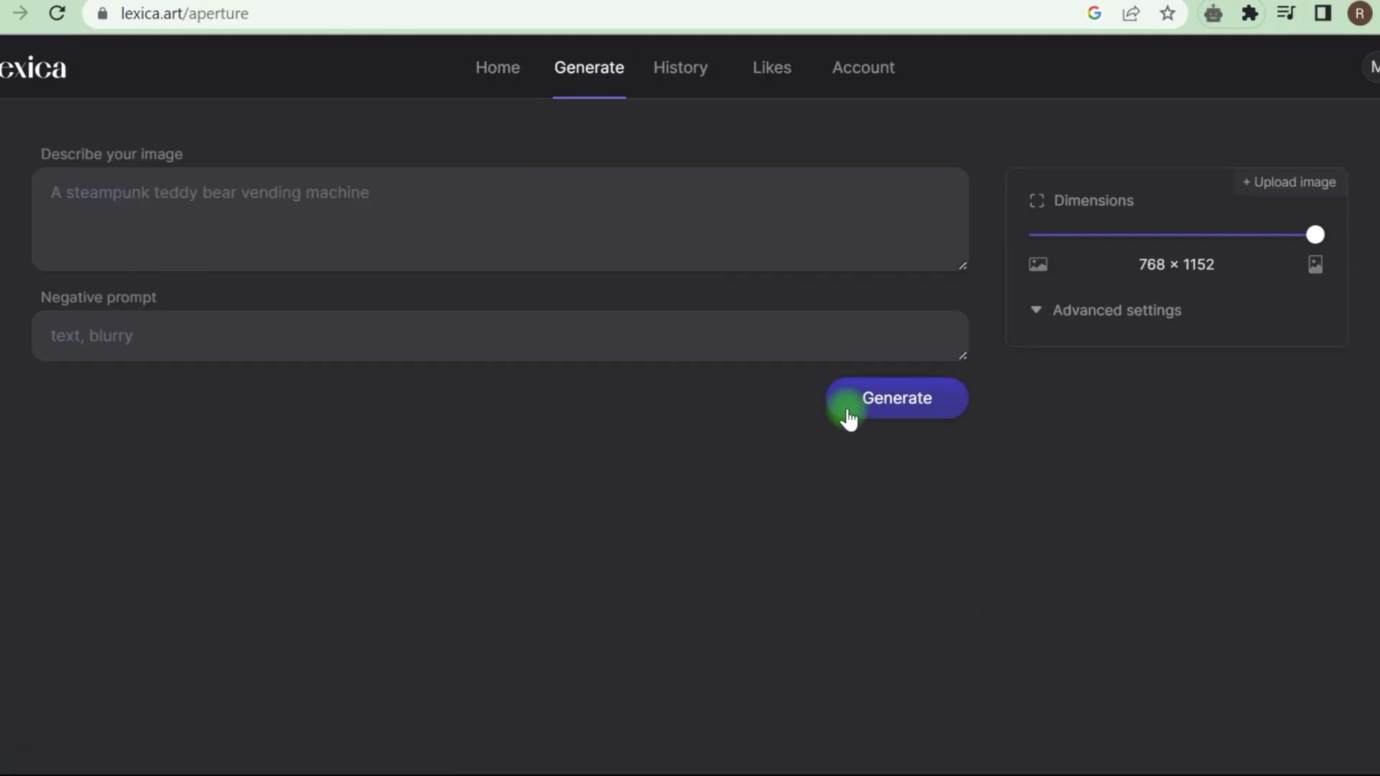
{"action": "key", "text": "alt+Left"}
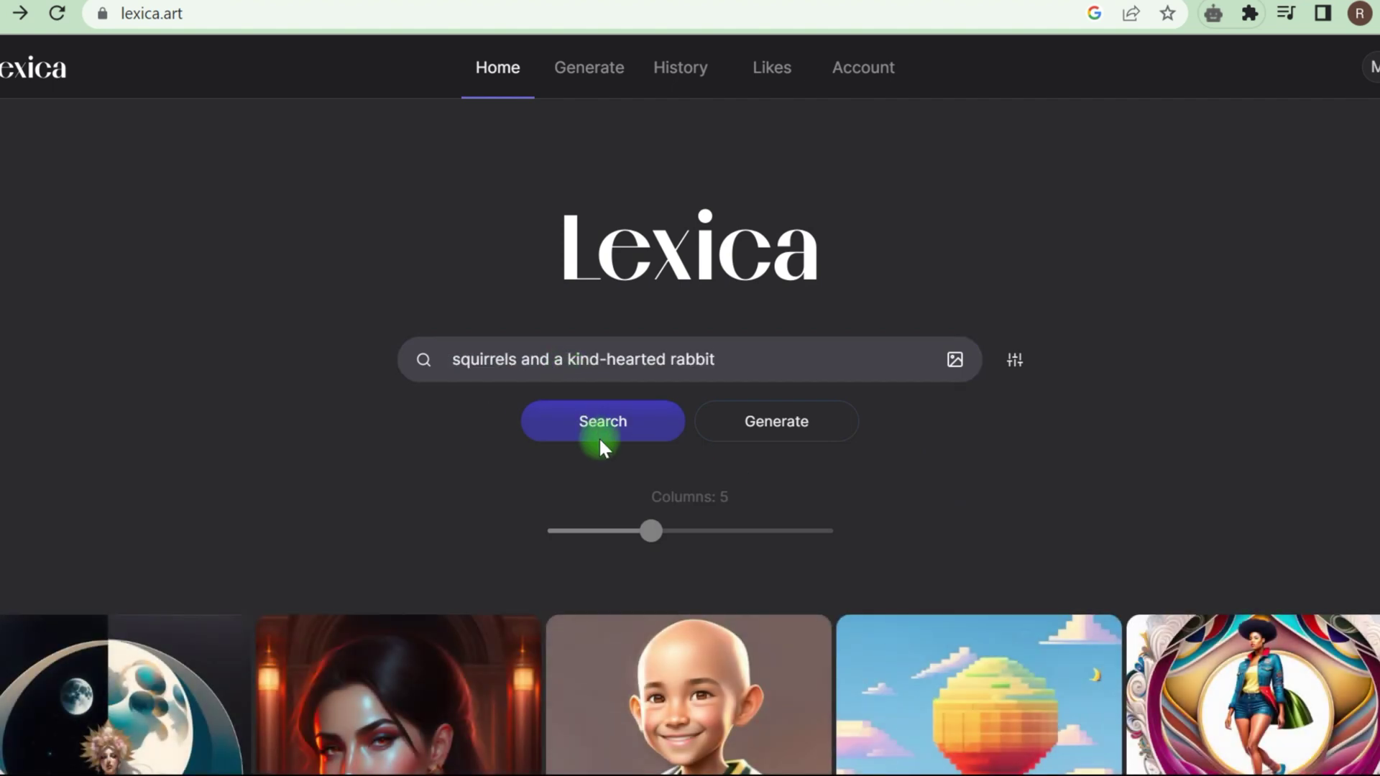
{"action": "left_click", "coordinate": [599, 440]}
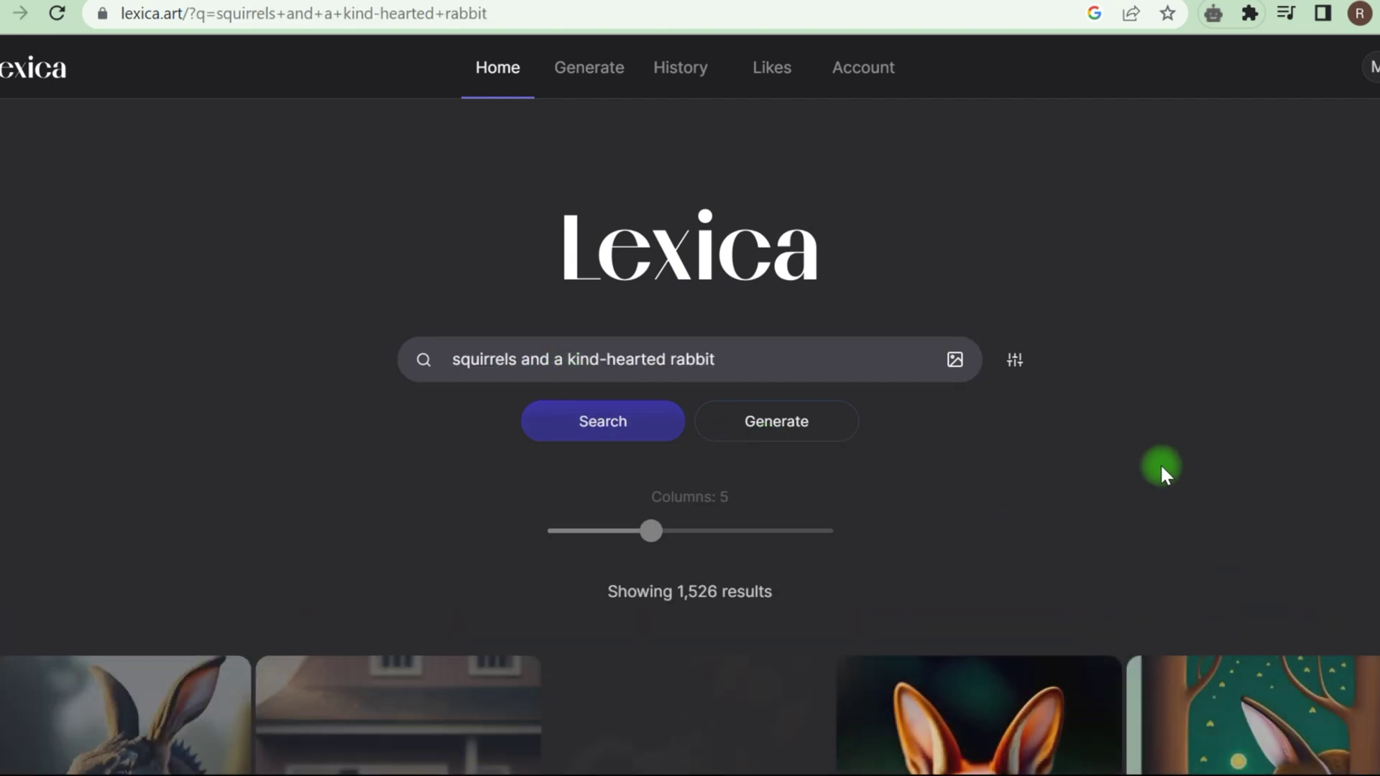
- Download the two-rabbits variation from the '(((rabbit diver)))' image set
{"action": "scroll", "coordinate": [1026, 438], "scroll_direction": "down", "scroll_amount": 10}
{"action": "scroll", "coordinate": [1002, 398], "scroll_direction": "up", "scroll_amount": 5}
{"action": "scroll", "coordinate": [1005, 409], "scroll_direction": "down", "scroll_amount": 4}
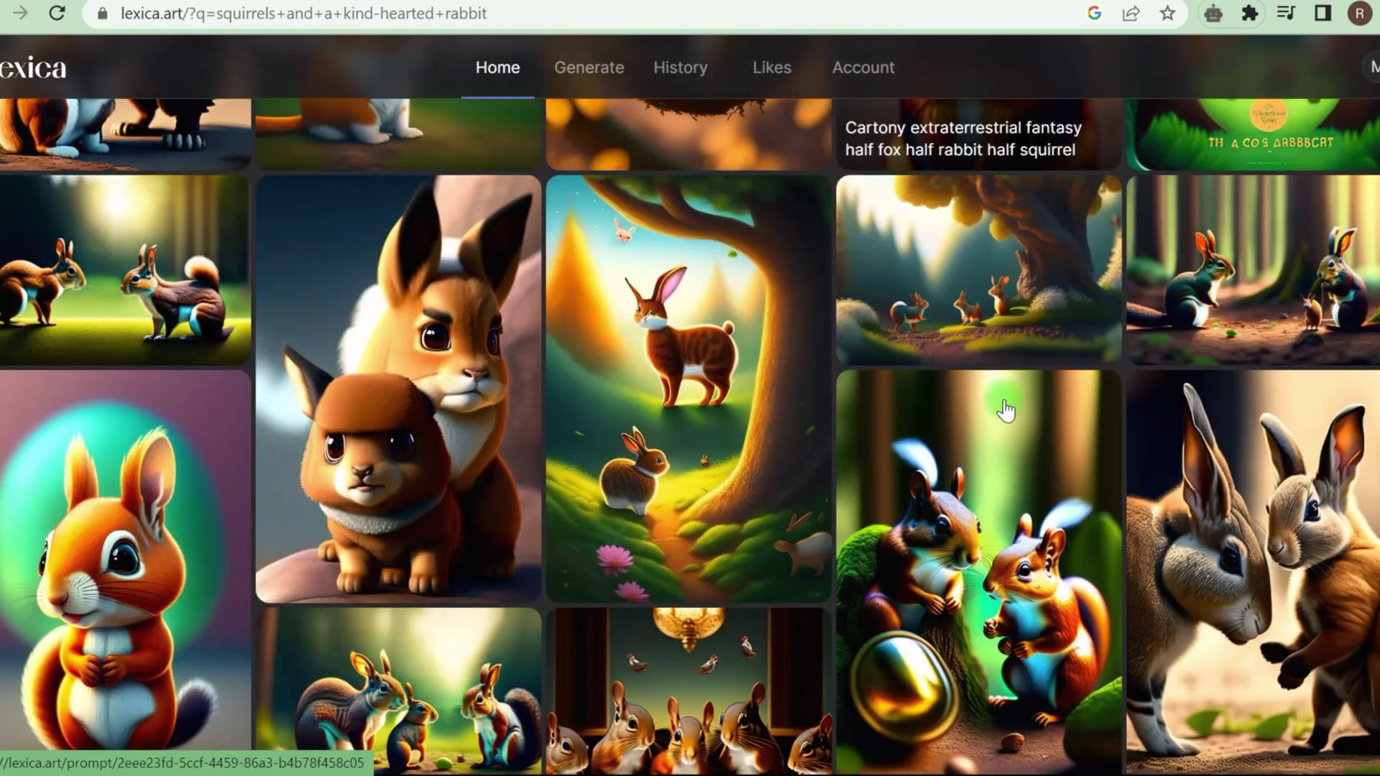
{"action": "scroll", "coordinate": [1005, 410], "scroll_direction": "down", "scroll_amount": 10}
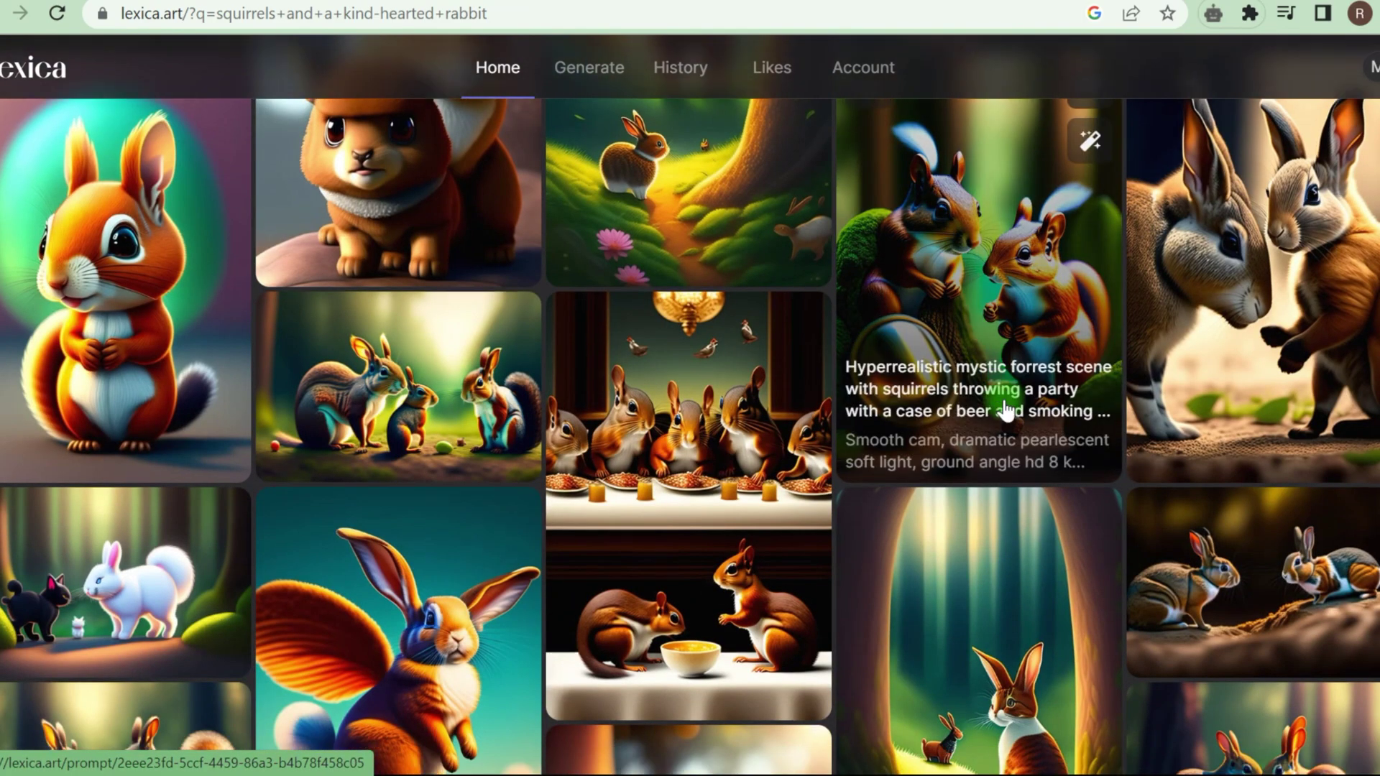
{"action": "scroll", "coordinate": [1004, 406], "scroll_direction": "down", "scroll_amount": 12}
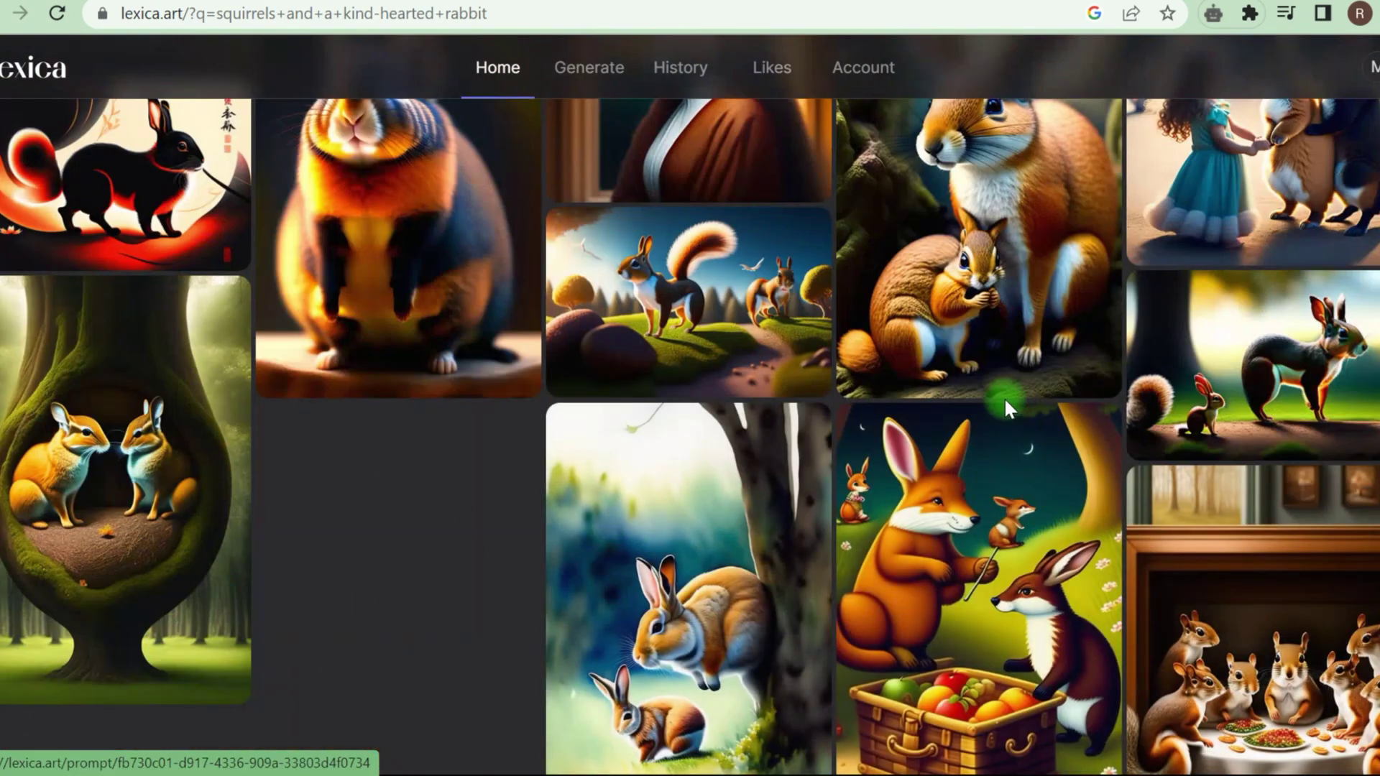
{"action": "scroll", "coordinate": [1006, 410], "scroll_direction": "down", "scroll_amount": 12}
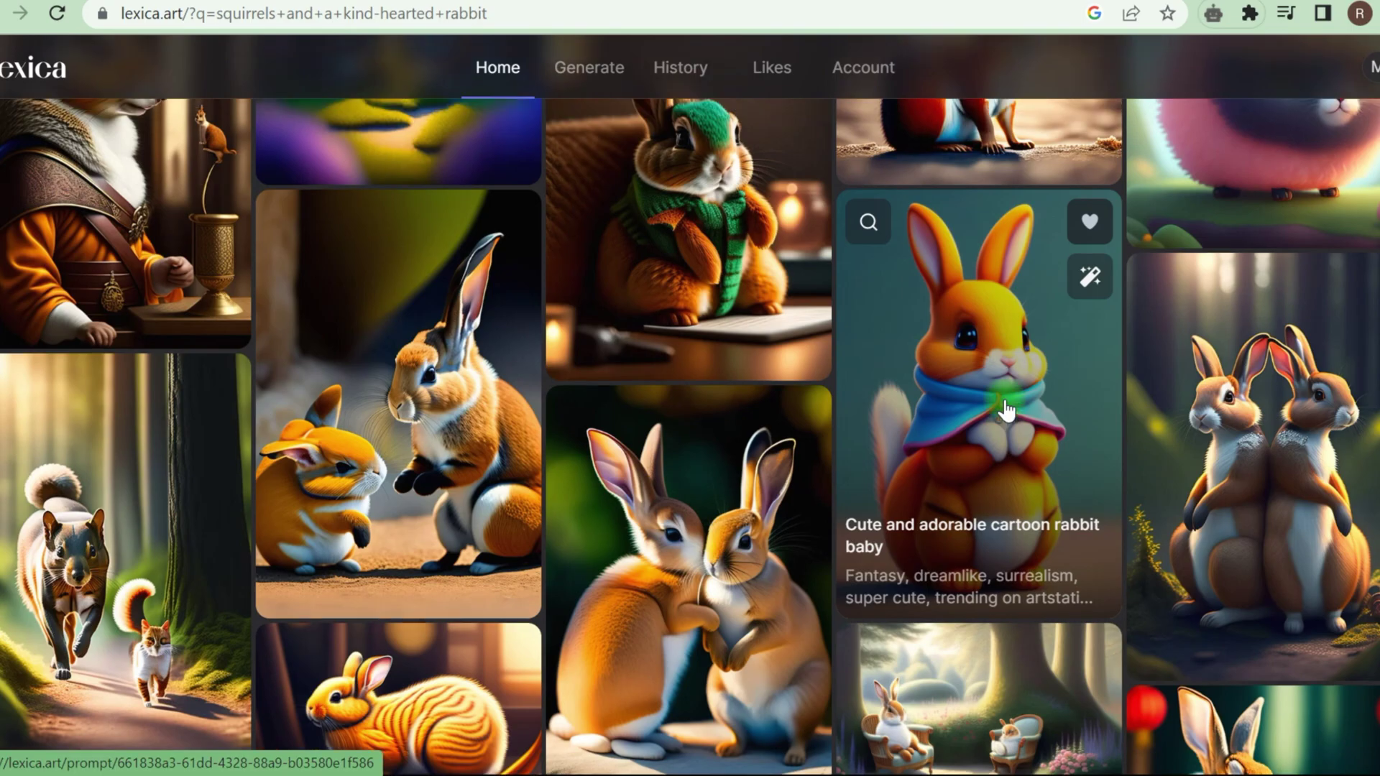
{"action": "scroll", "coordinate": [1007, 410], "scroll_direction": "up", "scroll_amount": 20}
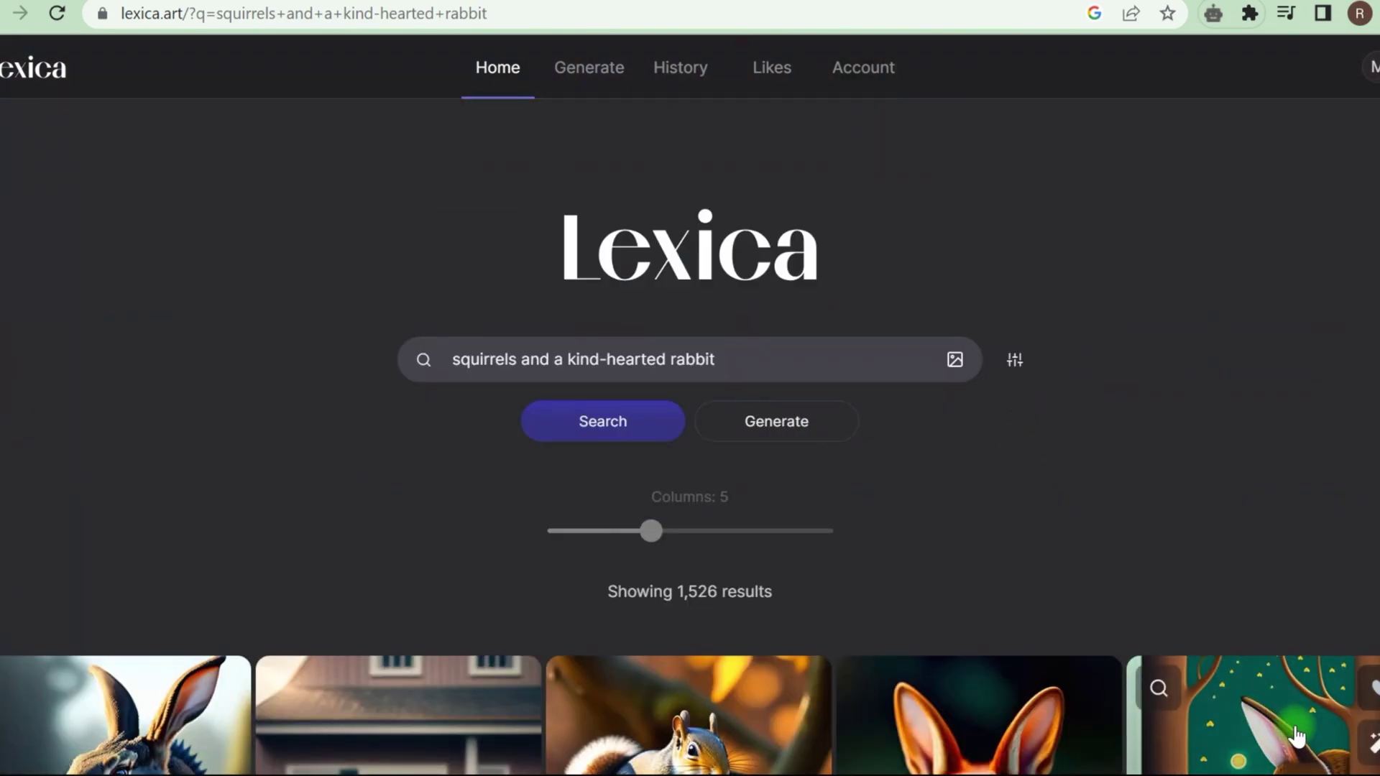
{"action": "scroll", "coordinate": [1222, 467], "scroll_direction": "down", "scroll_amount": 12}
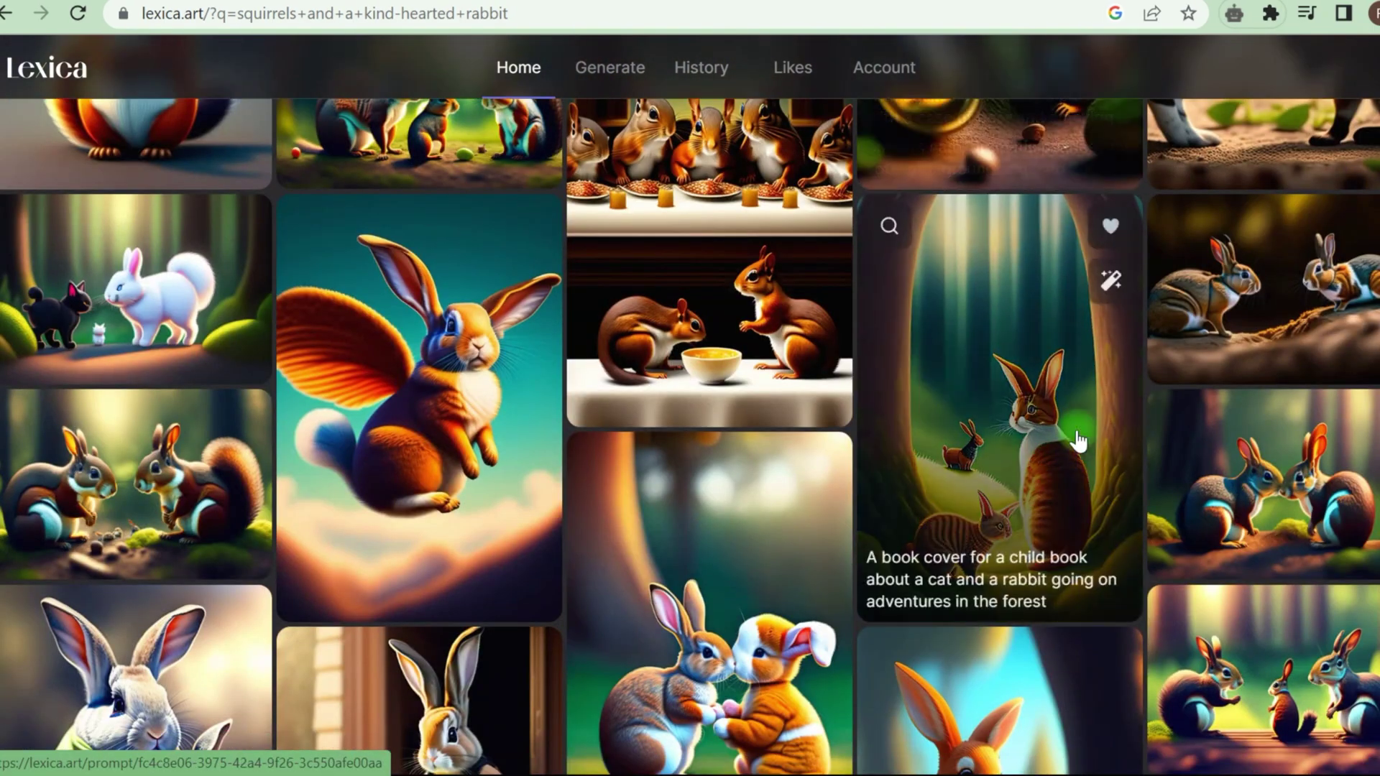
{"action": "left_click", "coordinate": [1248, 267]}
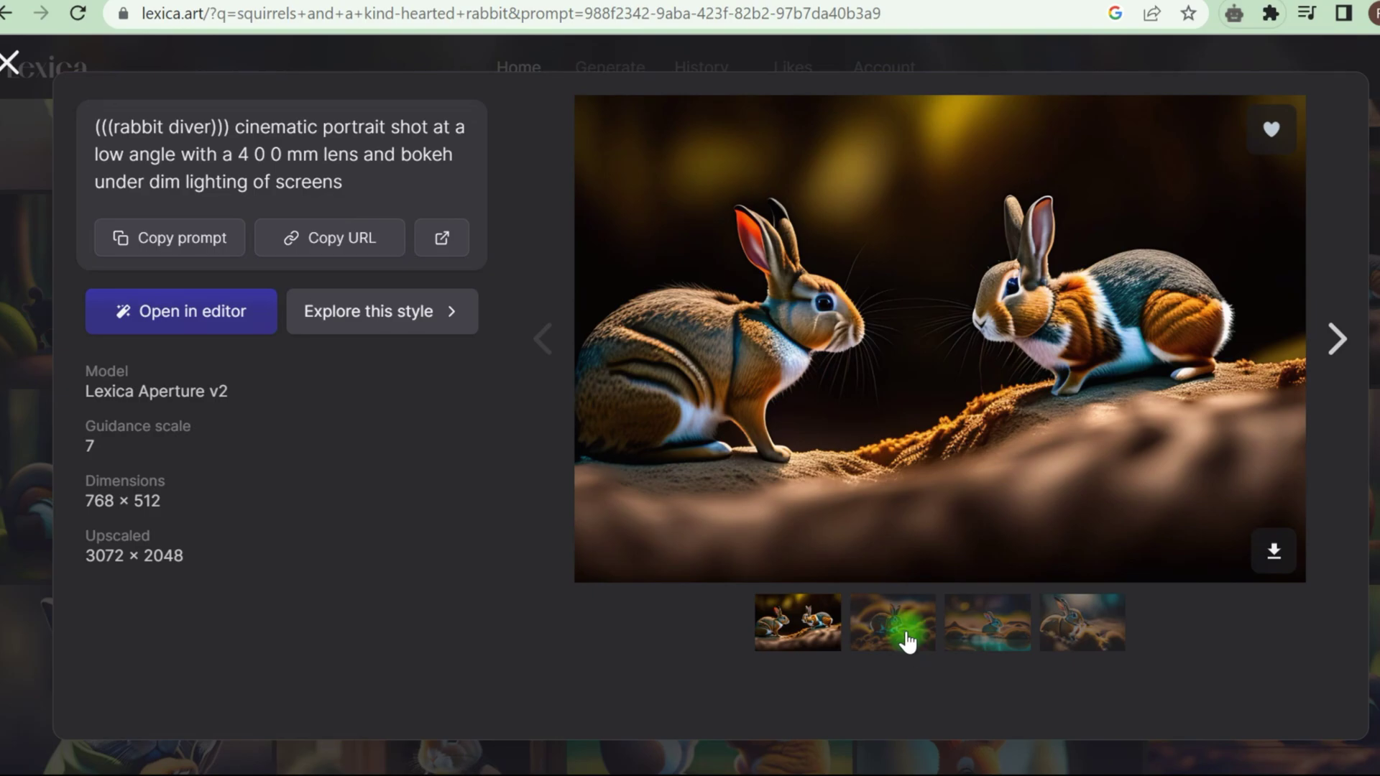
{"action": "left_click", "coordinate": [986, 627]}
{"action": "left_click", "coordinate": [1078, 627]}
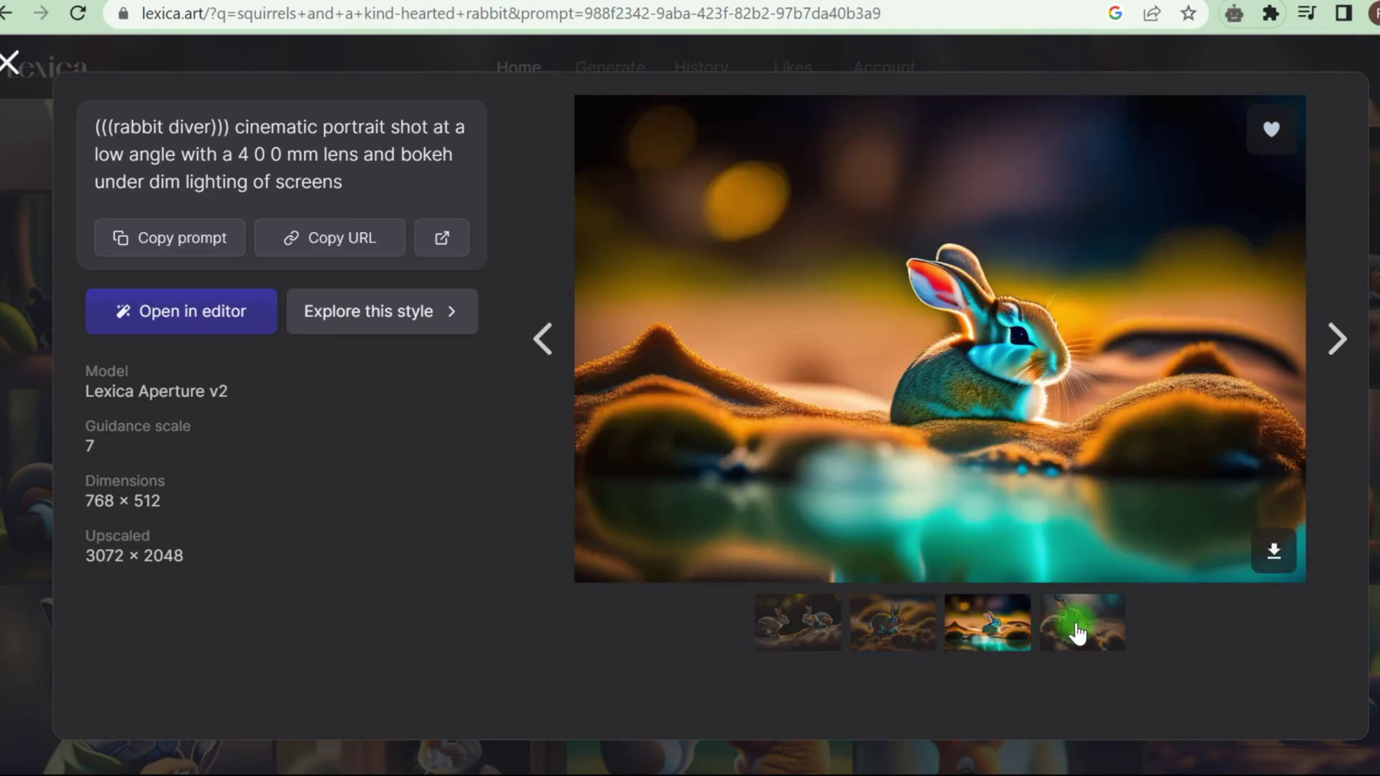
{"action": "left_click", "coordinate": [790, 644]}
{"action": "left_click", "coordinate": [1272, 555]}
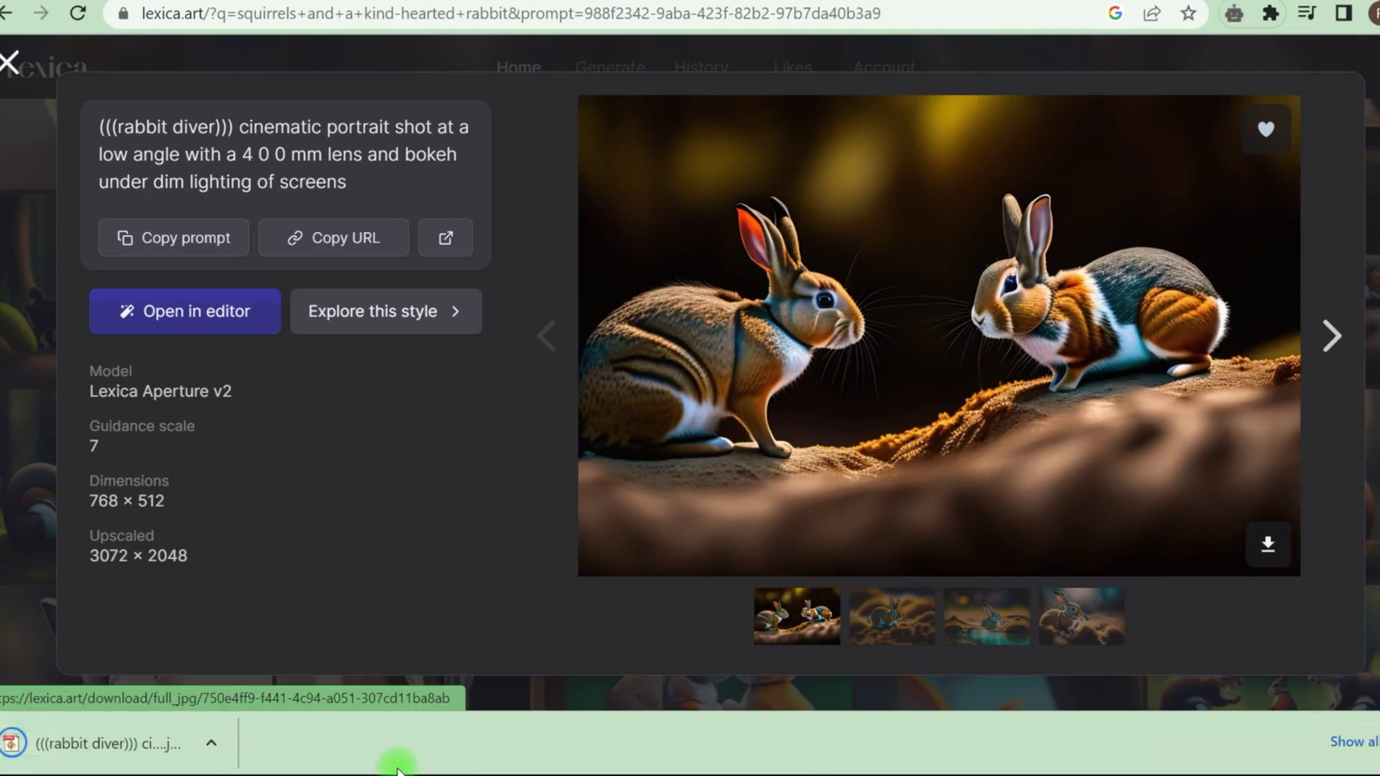
{"action": "left_click", "coordinate": [1358, 762]}
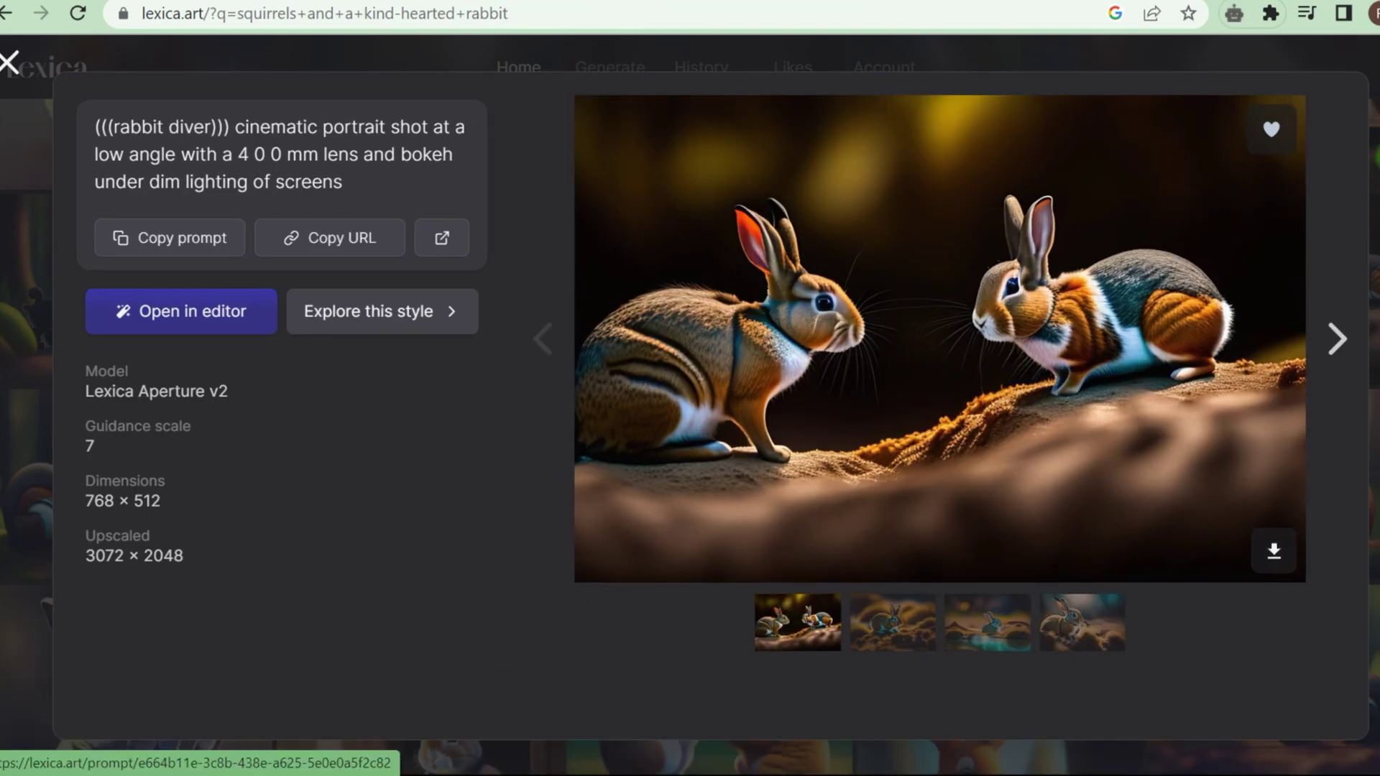
- Close the image details and set Lexica generation to landscape 1152 × 768
{"action": "left_click", "coordinate": [1269, 239]}
{"action": "left_click", "coordinate": [797, 428]}
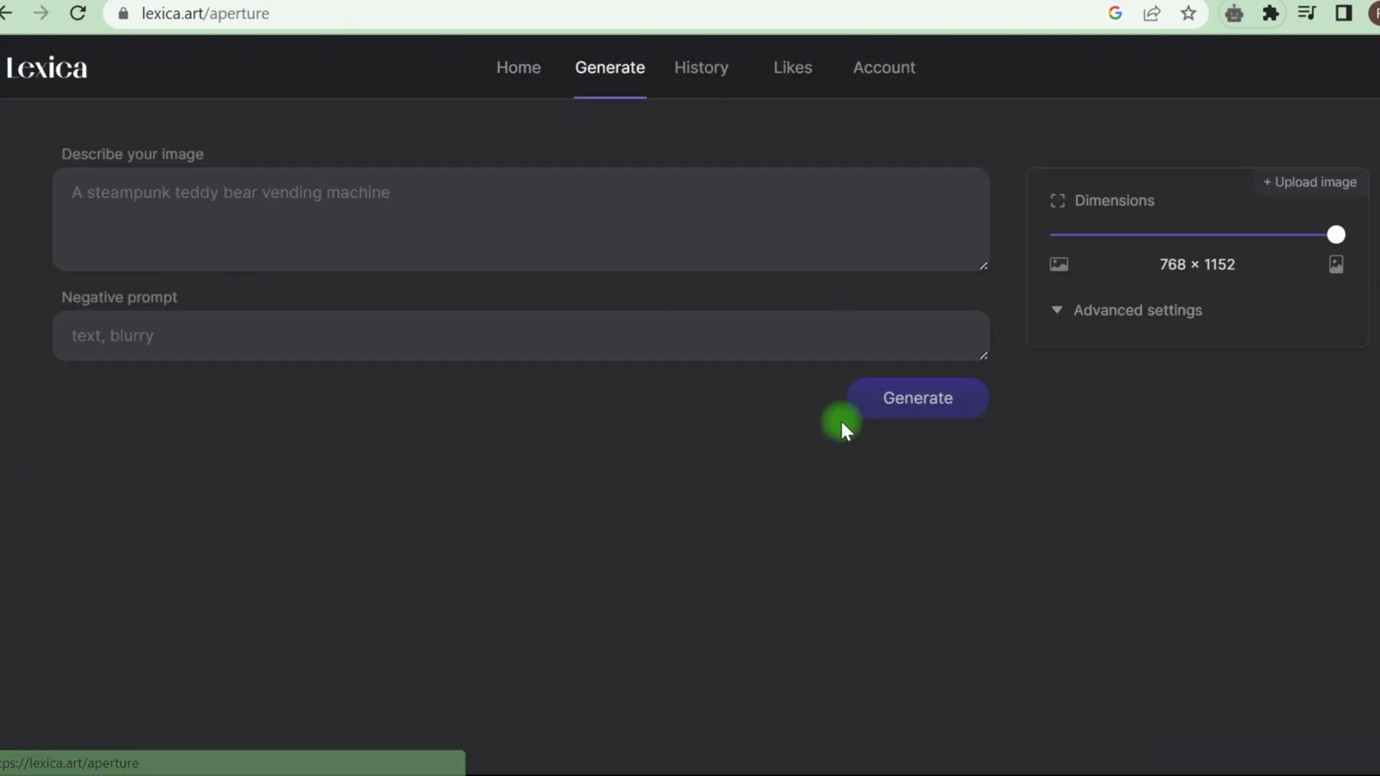
{"action": "mouse_move", "coordinate": [1279, 237]}
{"action": "left_click_drag", "start_coordinate": [1069, 252], "coordinate": [1029, 248]}
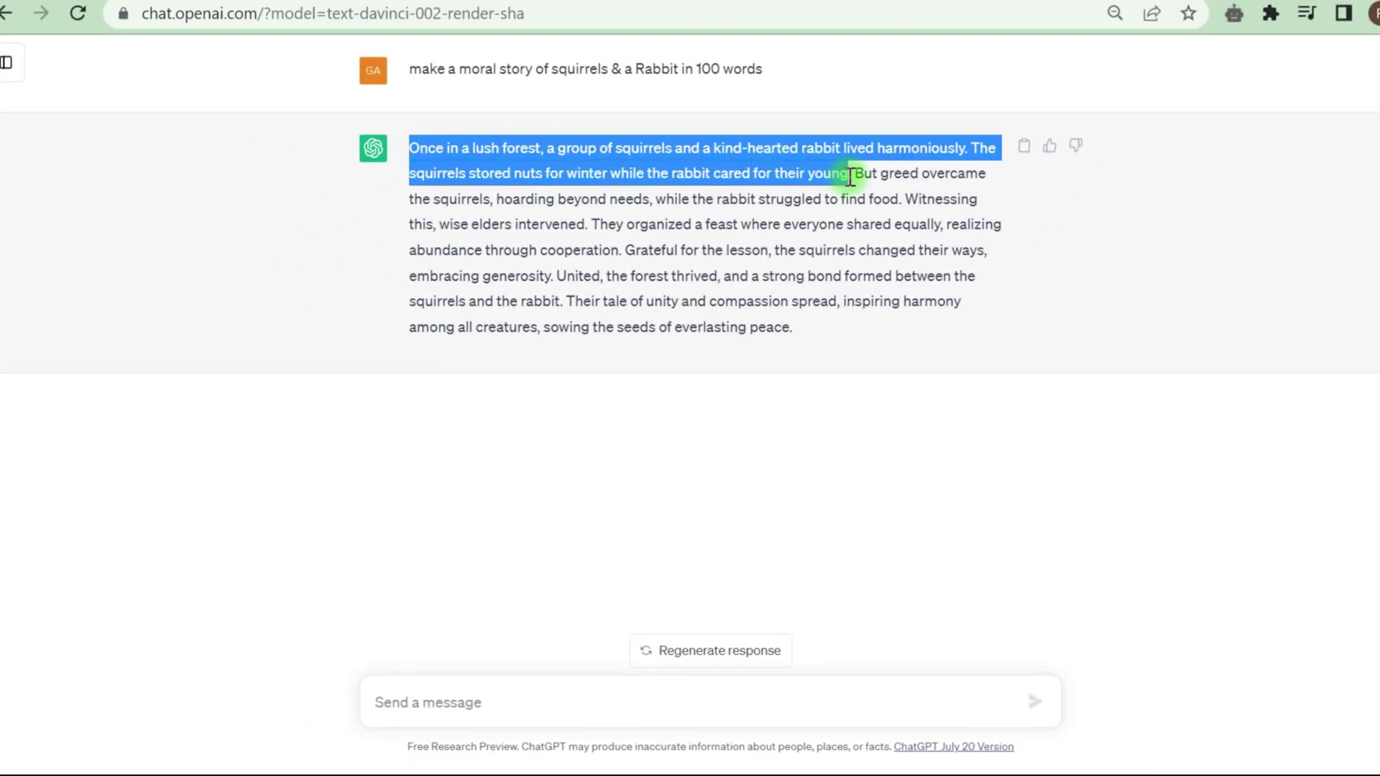
- Generate images from the story's first two sentences and preview the first result enlarged
{"action": "right_click", "coordinate": [813, 178]}
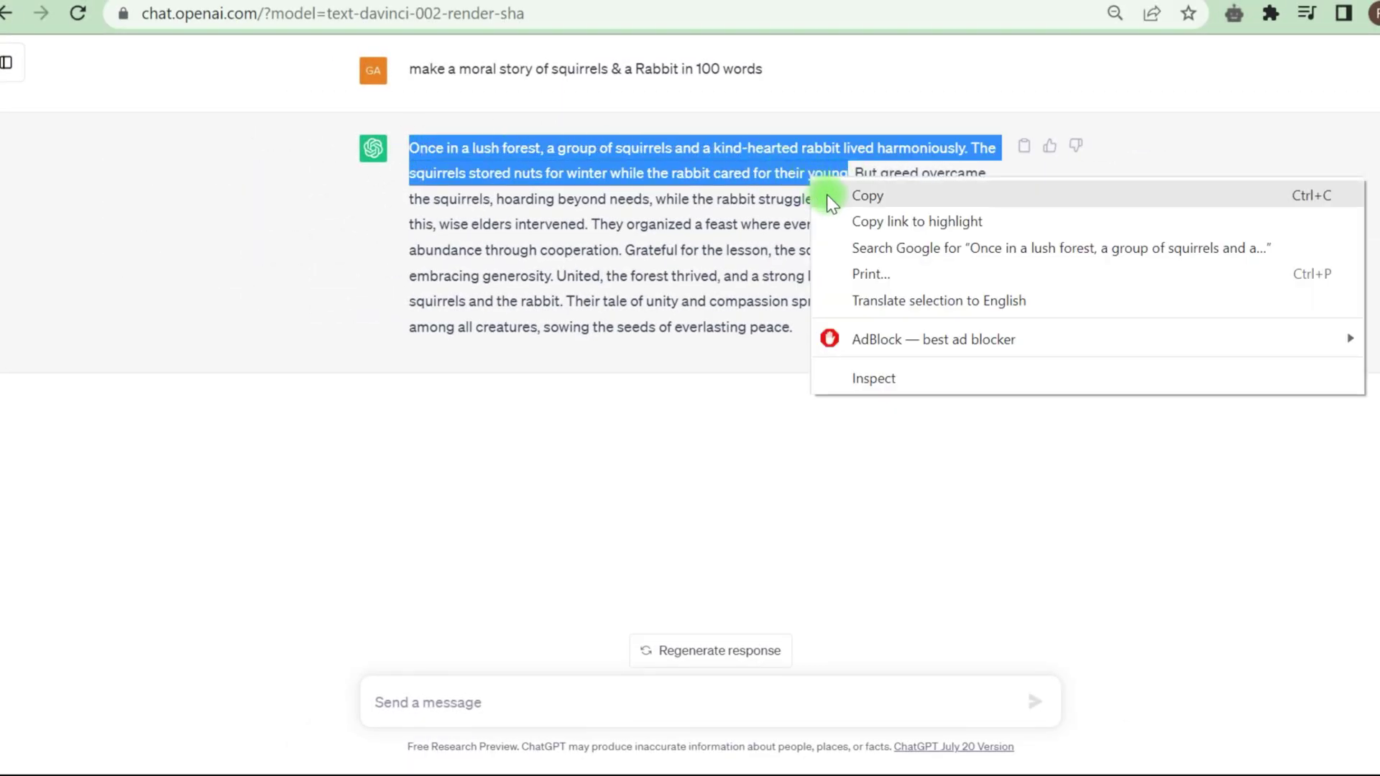
{"action": "left_click", "coordinate": [831, 198]}
{"action": "left_click", "coordinate": [605, 189]}
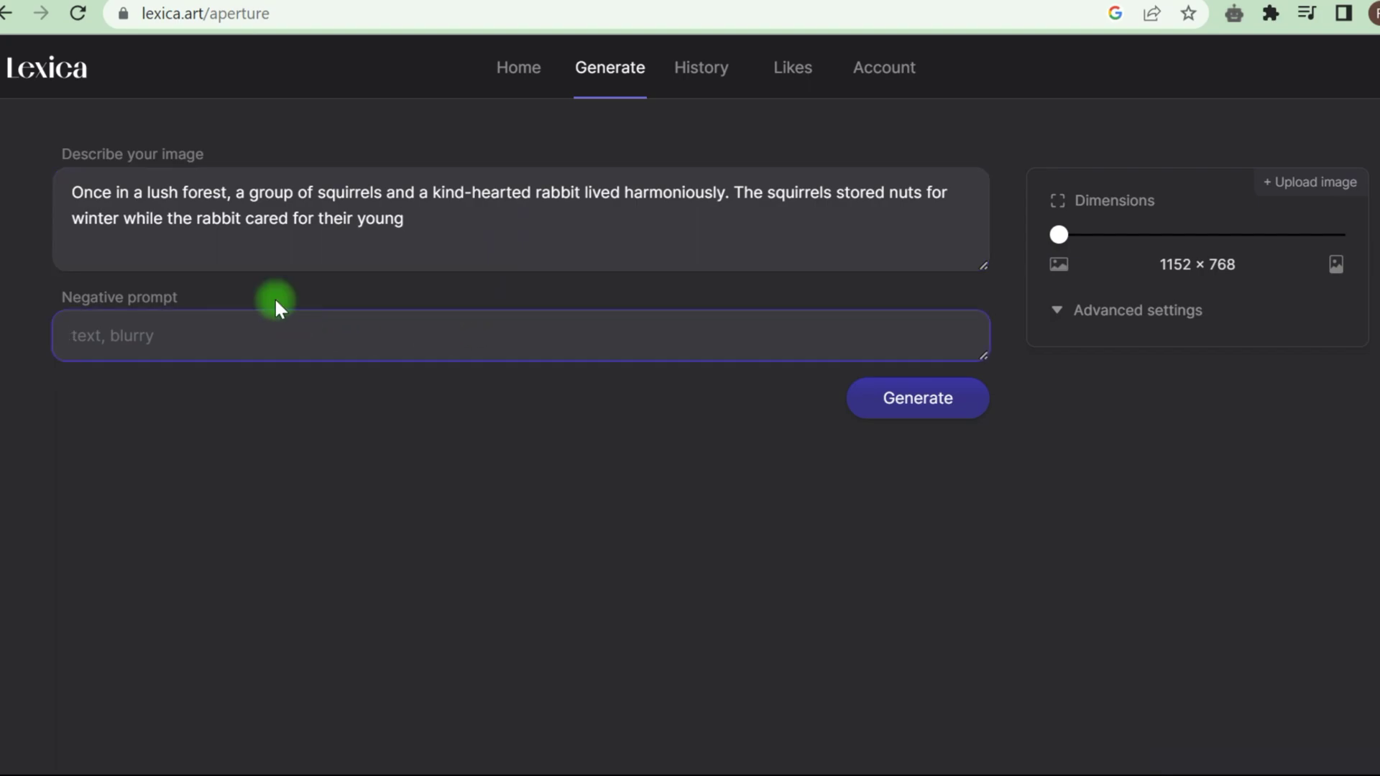
{"action": "left_click", "coordinate": [897, 399]}
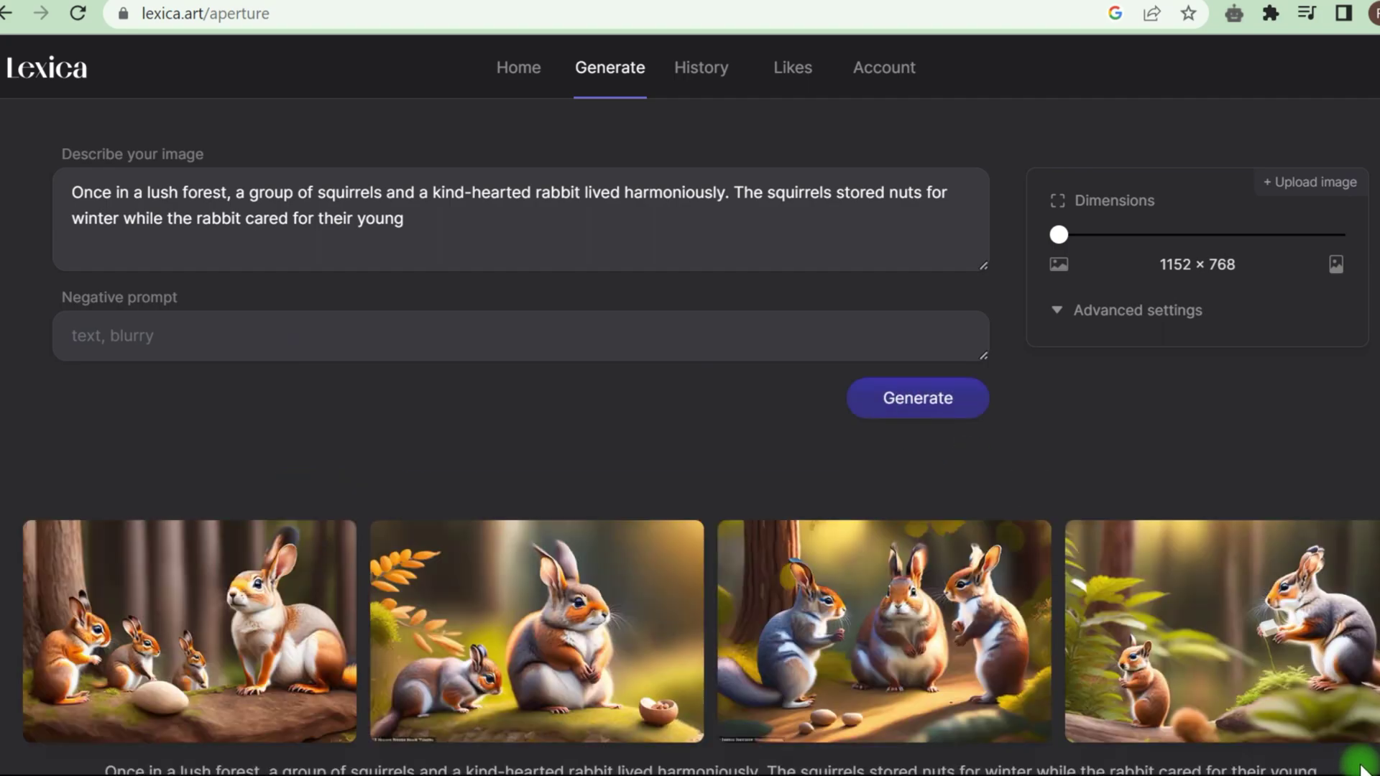
{"action": "scroll", "coordinate": [1142, 462], "scroll_direction": "down", "scroll_amount": 3}
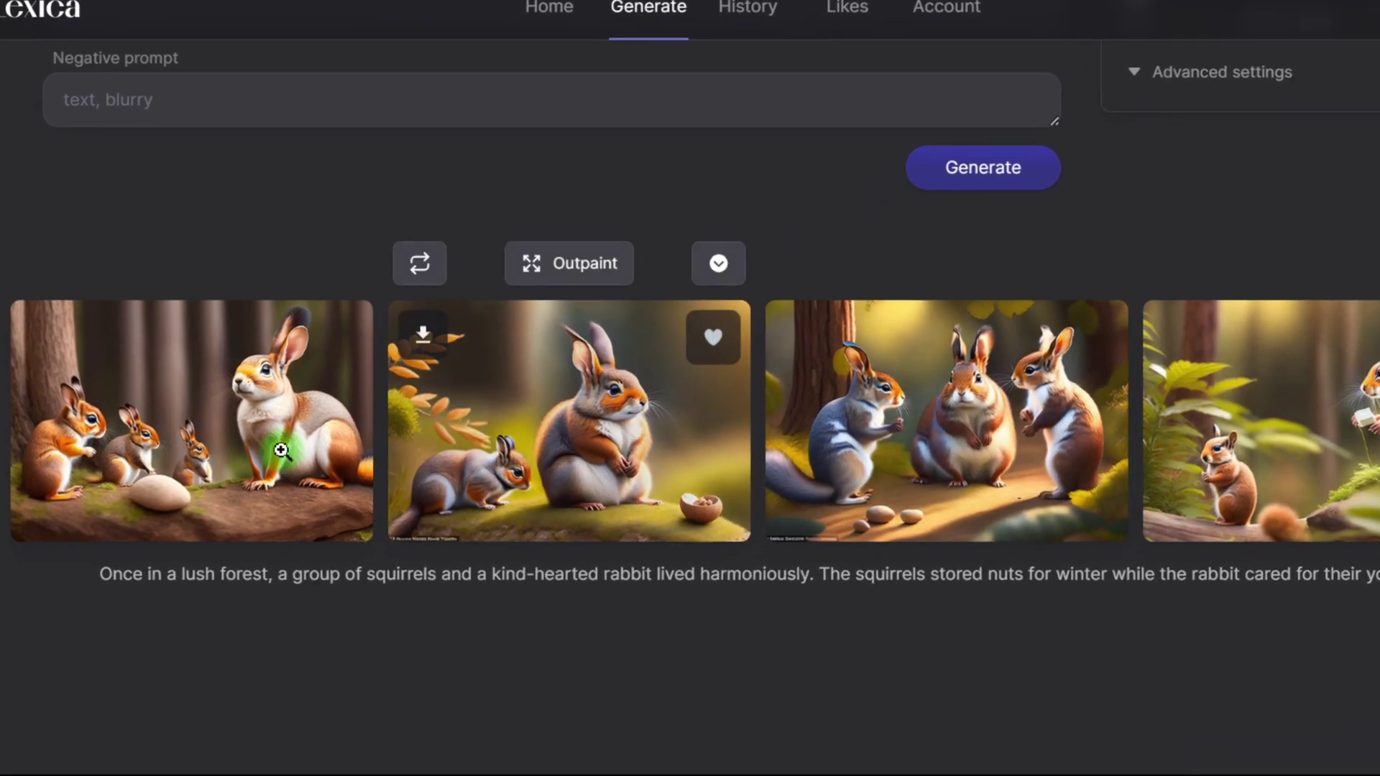
{"action": "left_click", "coordinate": [281, 450]}
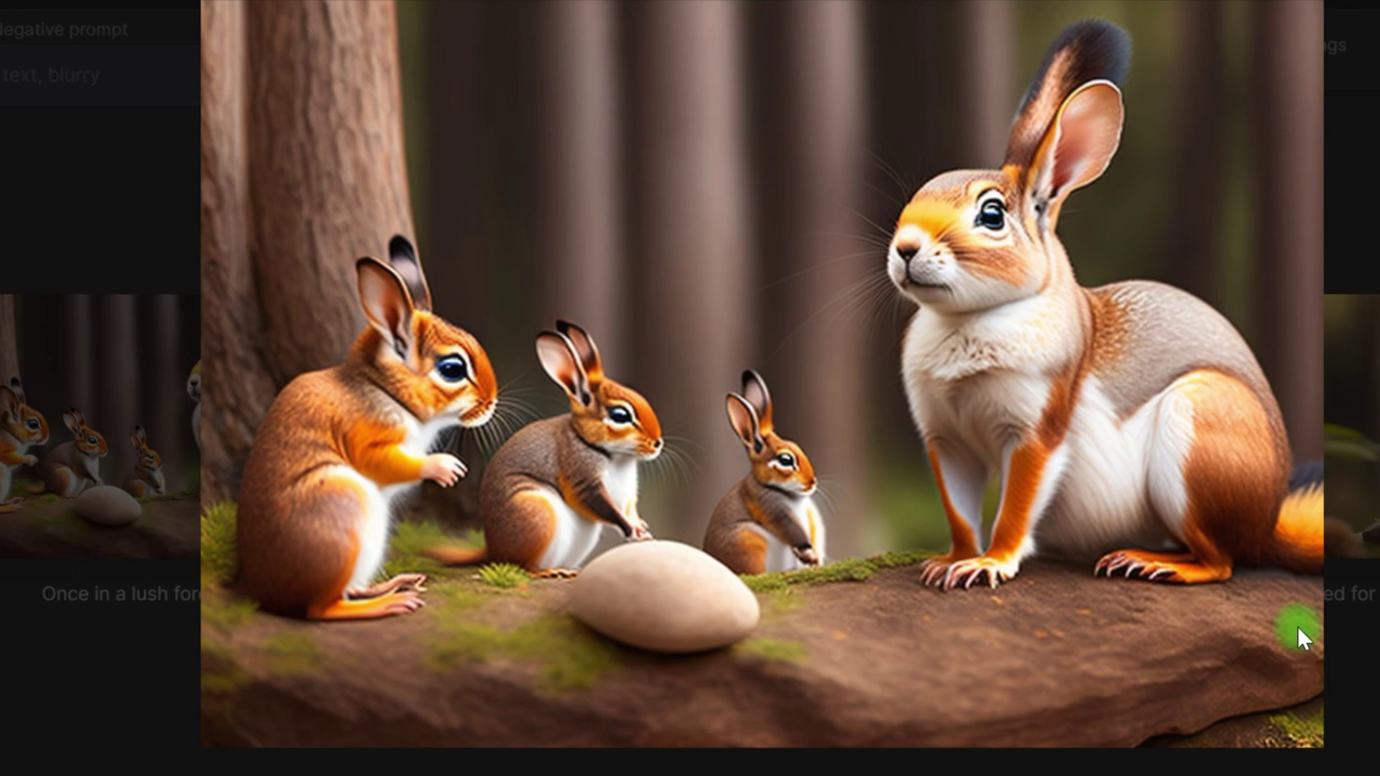
{"action": "left_click", "coordinate": [248, 465]}
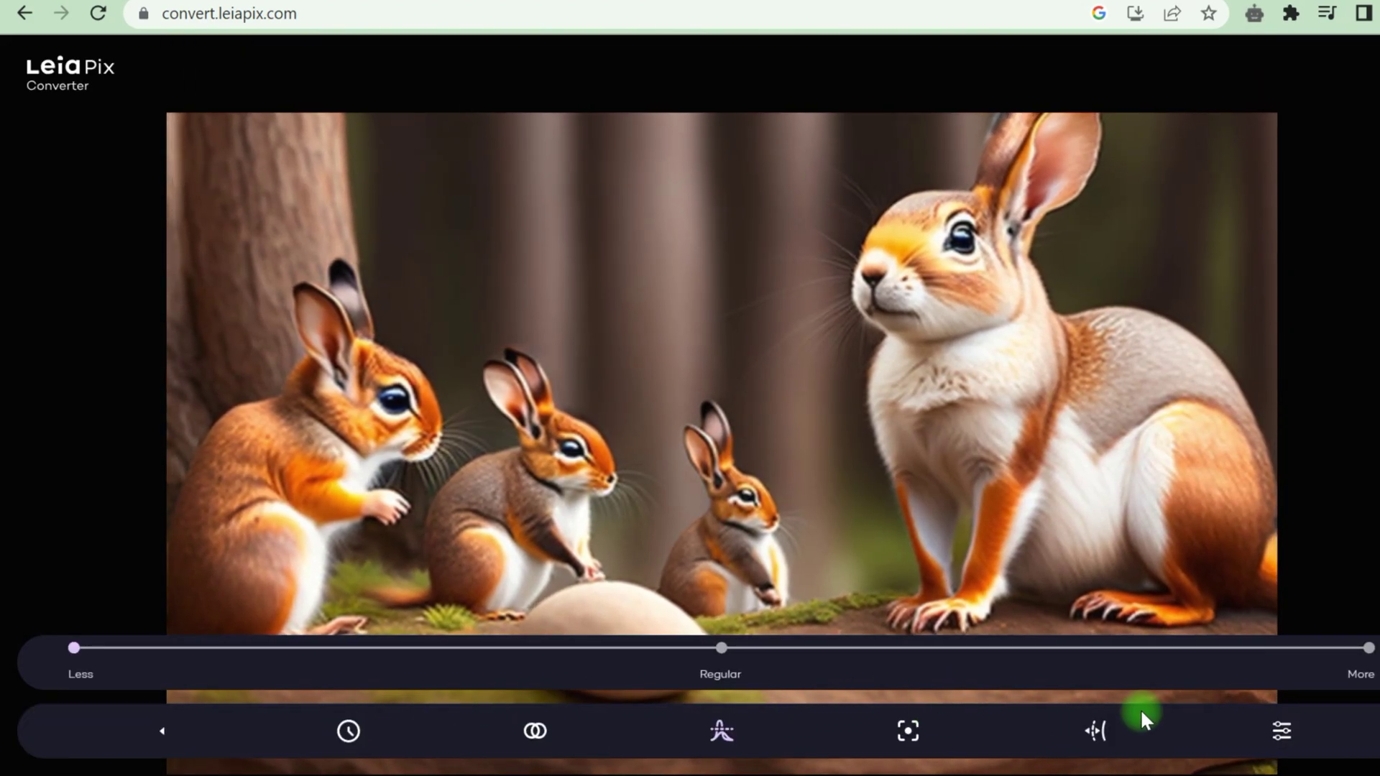
- Save the LeiaPix 3D forest animation to the device as an MP4
{"action": "scroll", "coordinate": [1203, 579], "scroll_direction": "down", "scroll_amount": 5}
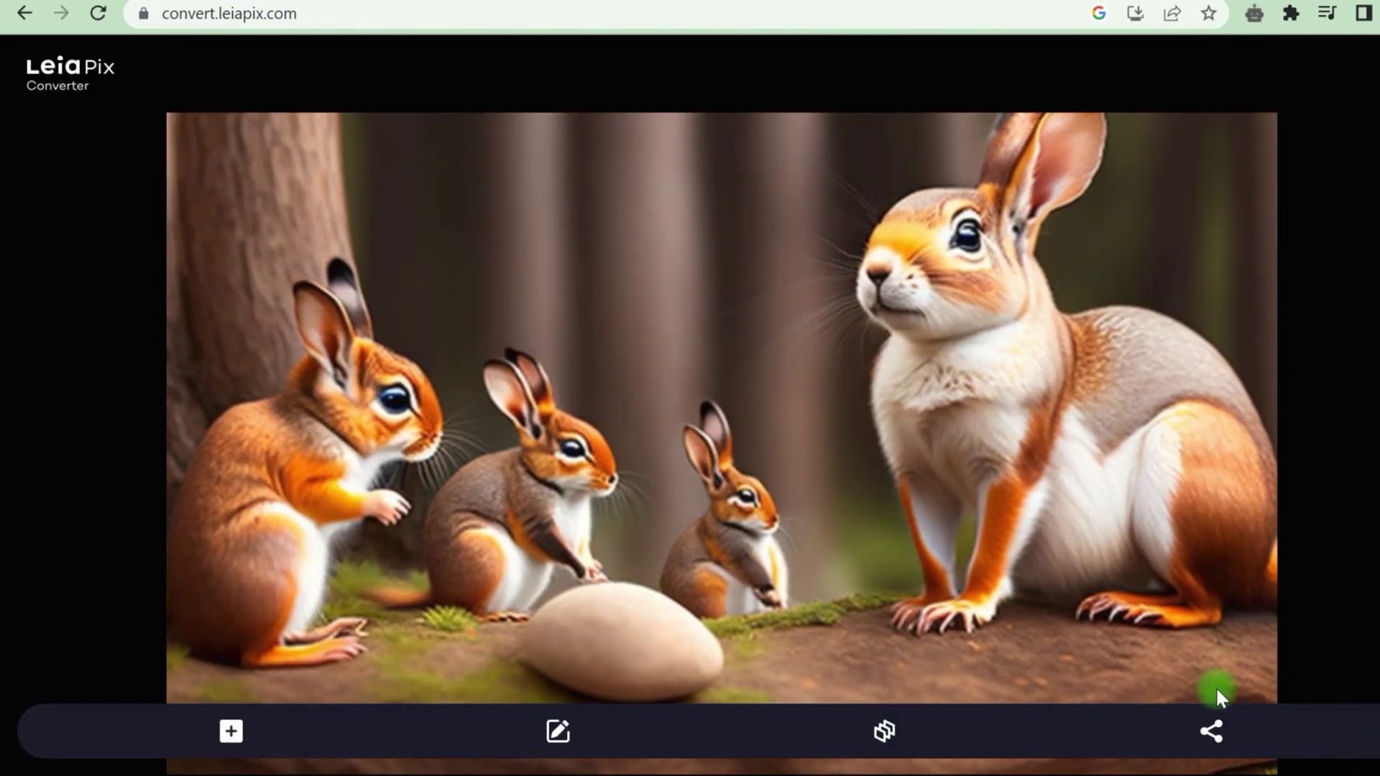
{"action": "left_click", "coordinate": [1214, 714]}
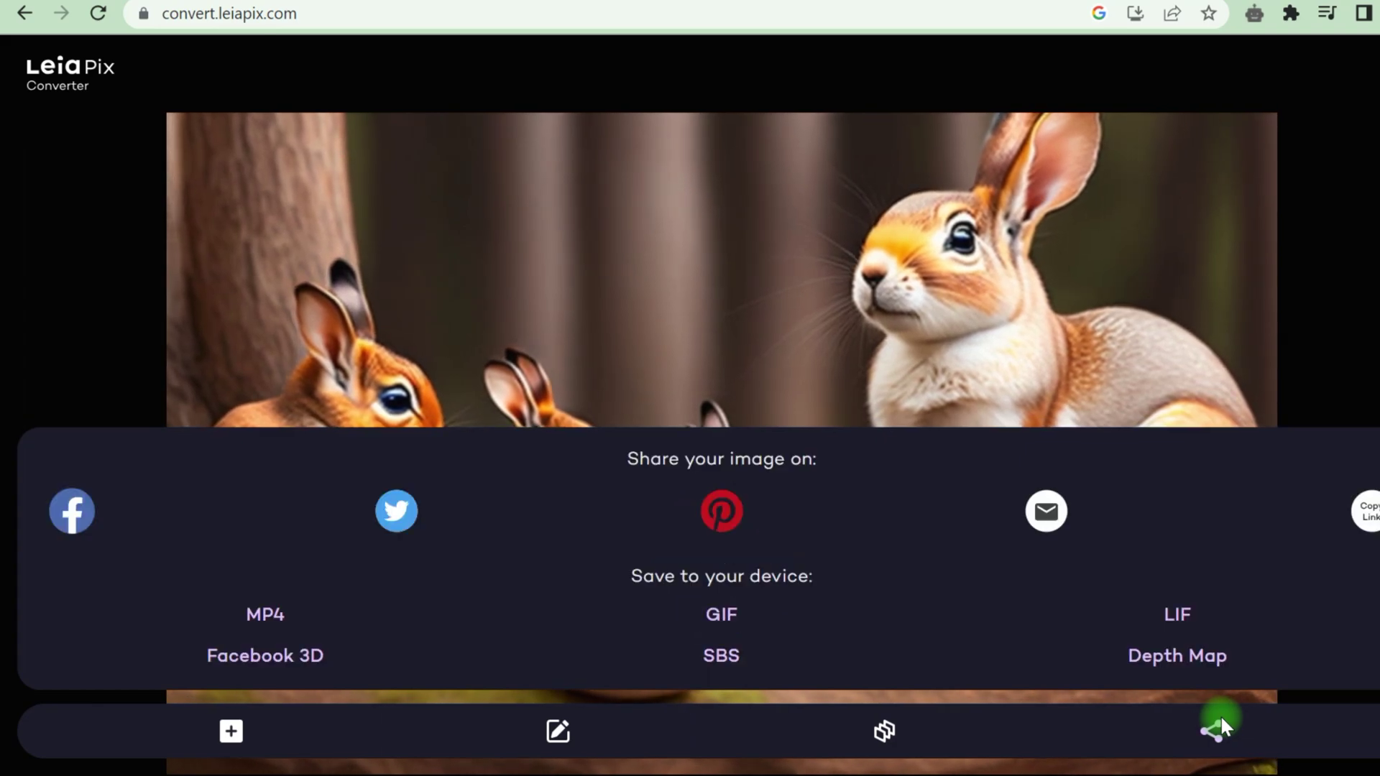
{"action": "left_click", "coordinate": [260, 612]}
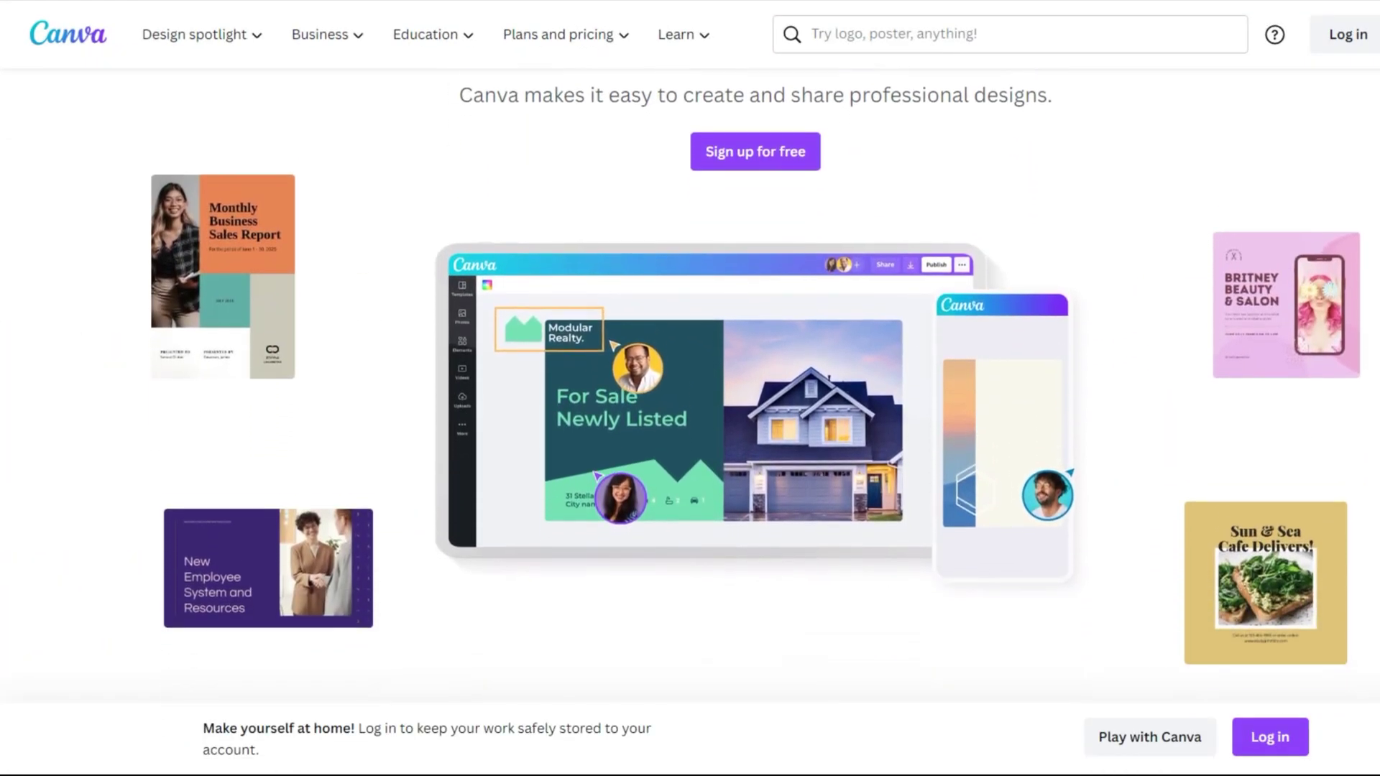
- Create a blank 1920 × 1080 Canva video and show the Uploads panel
{"action": "scroll", "coordinate": [690, 432], "scroll_direction": "down", "scroll_amount": 5}
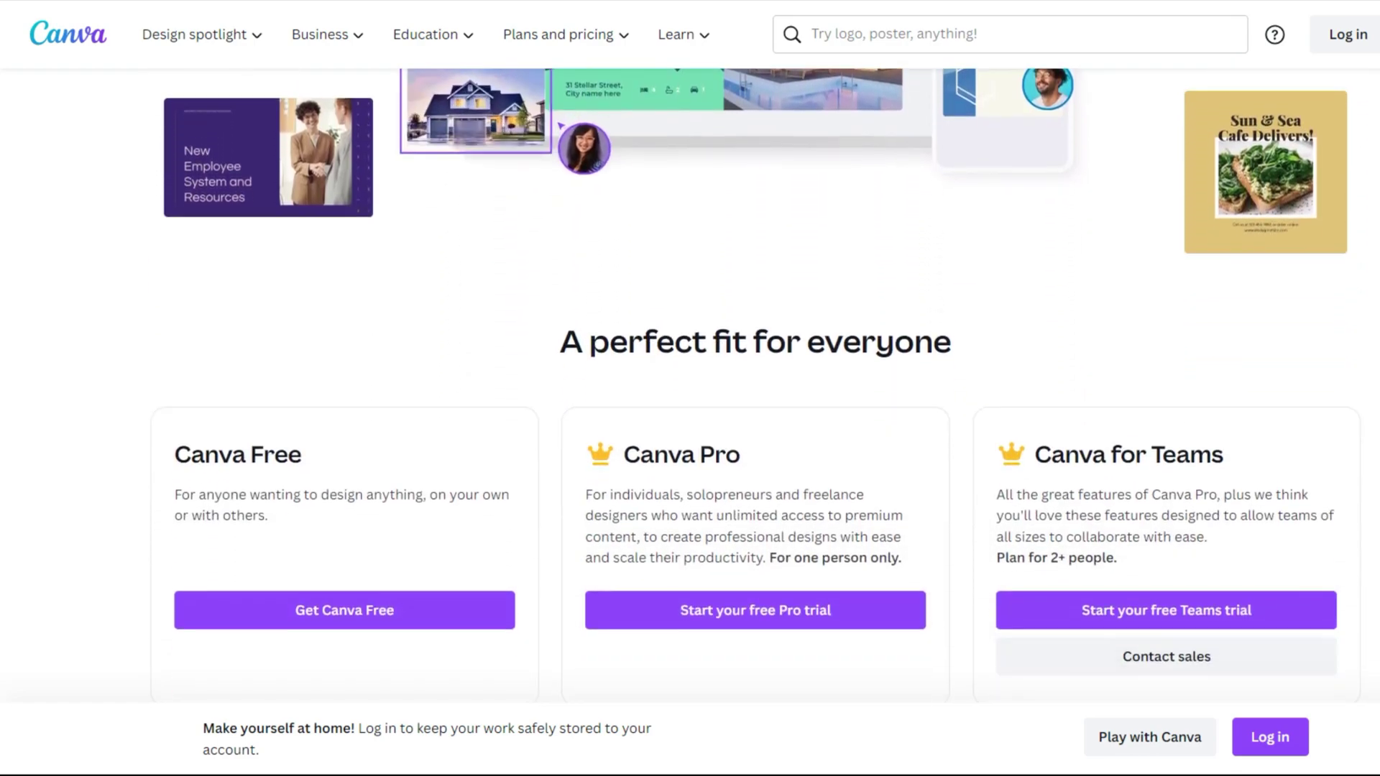
{"action": "scroll", "coordinate": [689, 431], "scroll_direction": "down", "scroll_amount": 4}
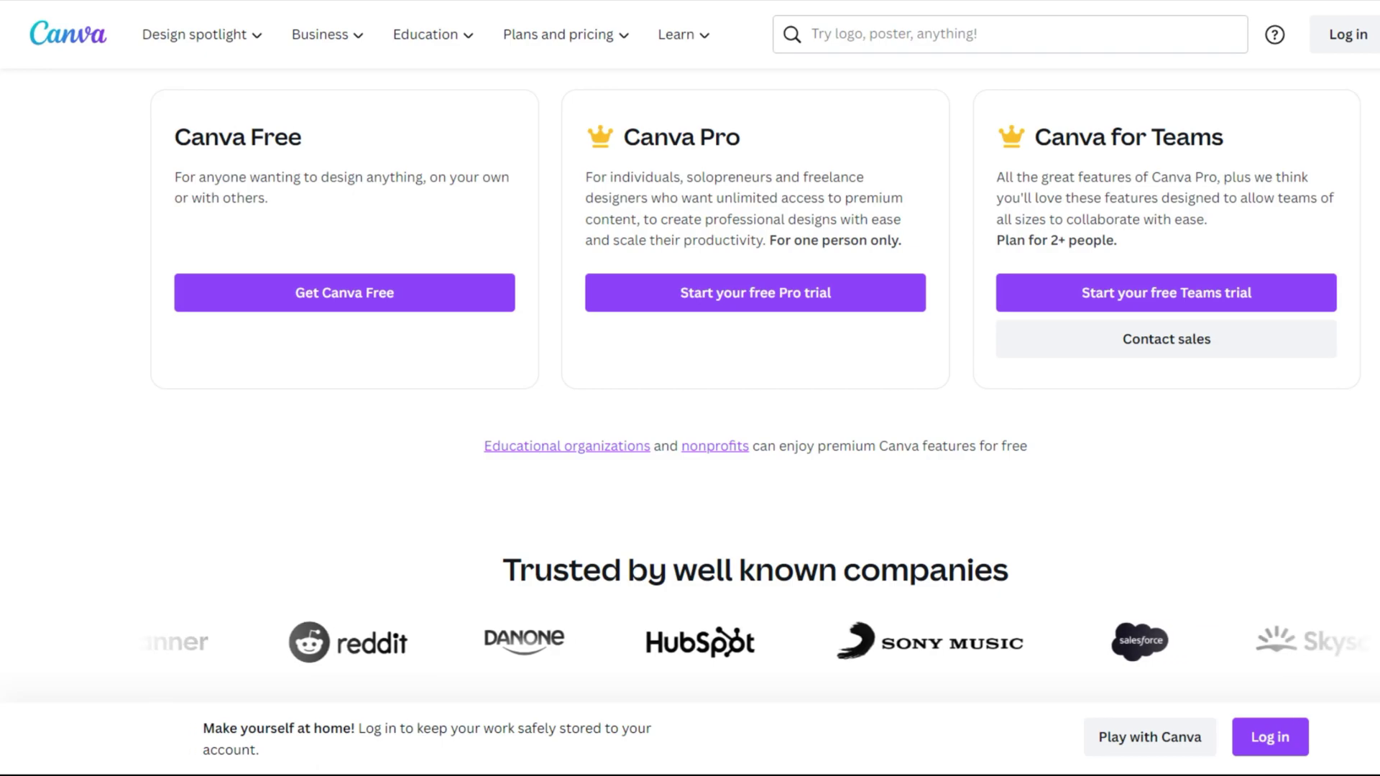
{"action": "scroll", "coordinate": [690, 388], "scroll_direction": "down", "scroll_amount": 3}
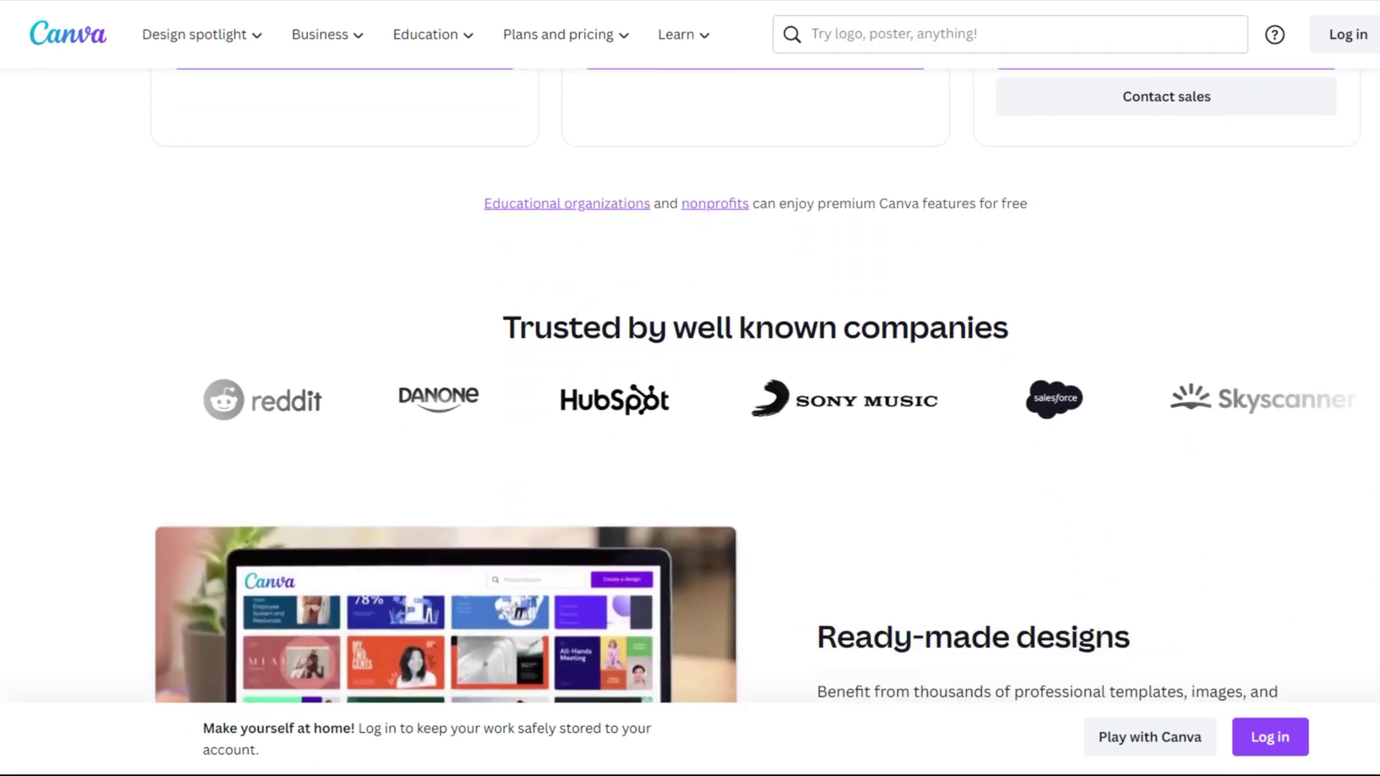
{"action": "scroll", "coordinate": [690, 388], "scroll_direction": "down", "scroll_amount": 5}
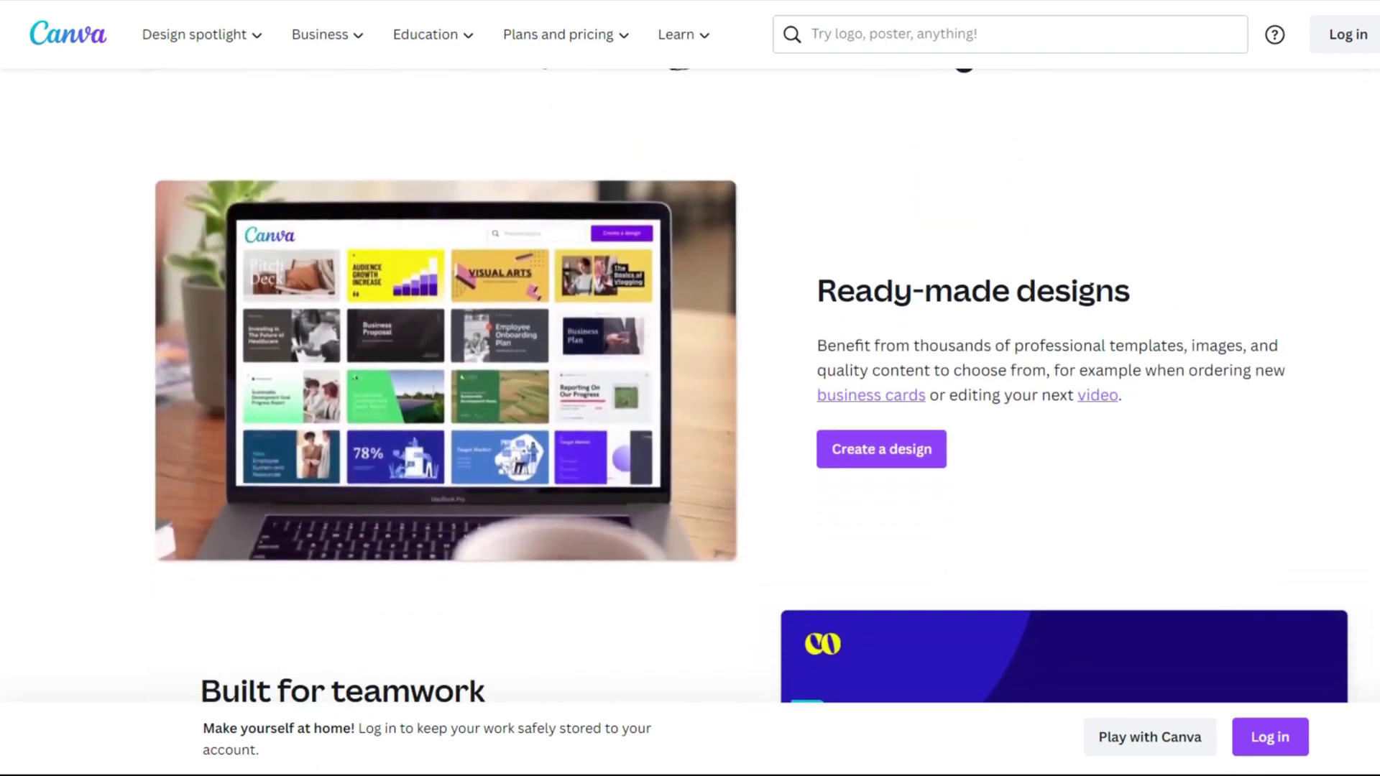
{"action": "scroll", "coordinate": [690, 388], "scroll_direction": "down", "scroll_amount": 3}
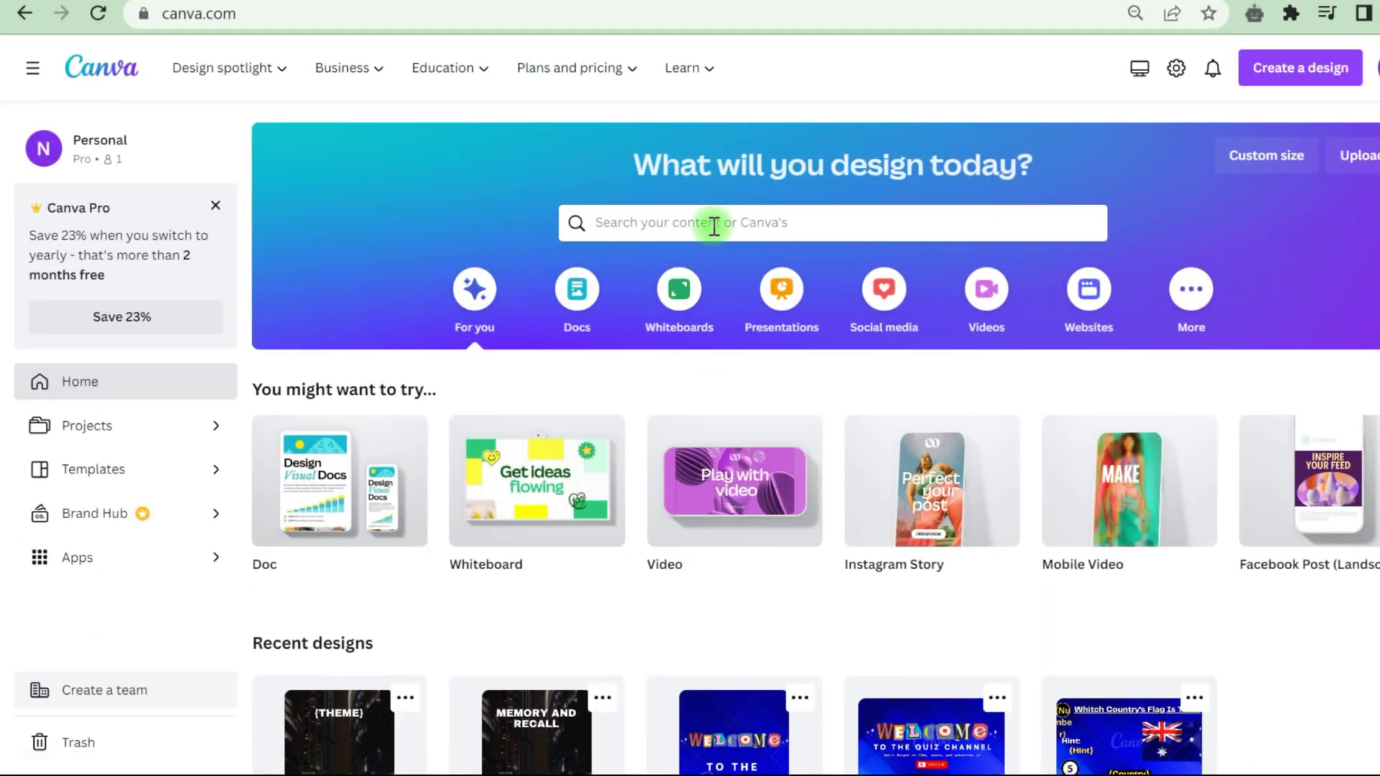
{"action": "left_click", "coordinate": [719, 495]}
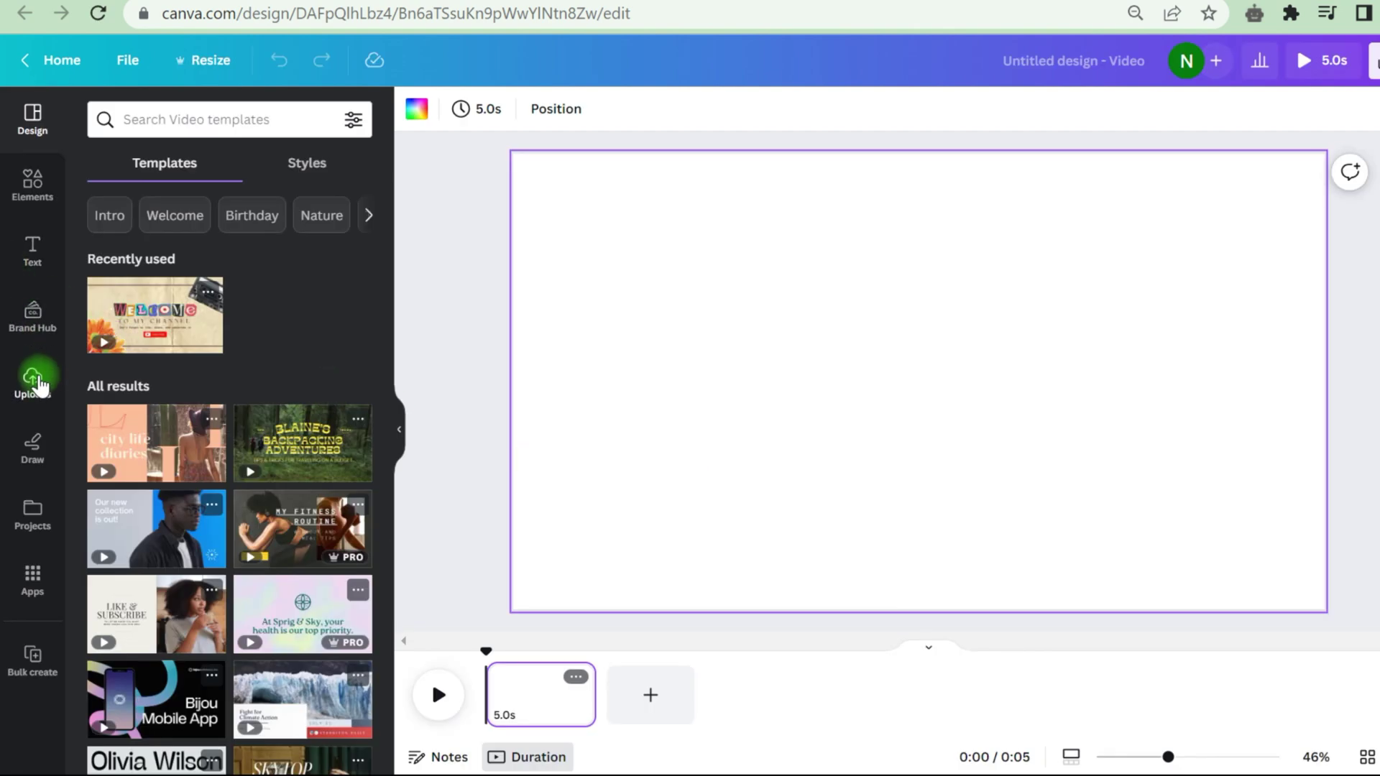
{"action": "left_click", "coordinate": [35, 381]}
- Dismiss the tip card and check uploaded audio and images before listing the video clips
{"action": "left_click", "coordinate": [364, 383]}
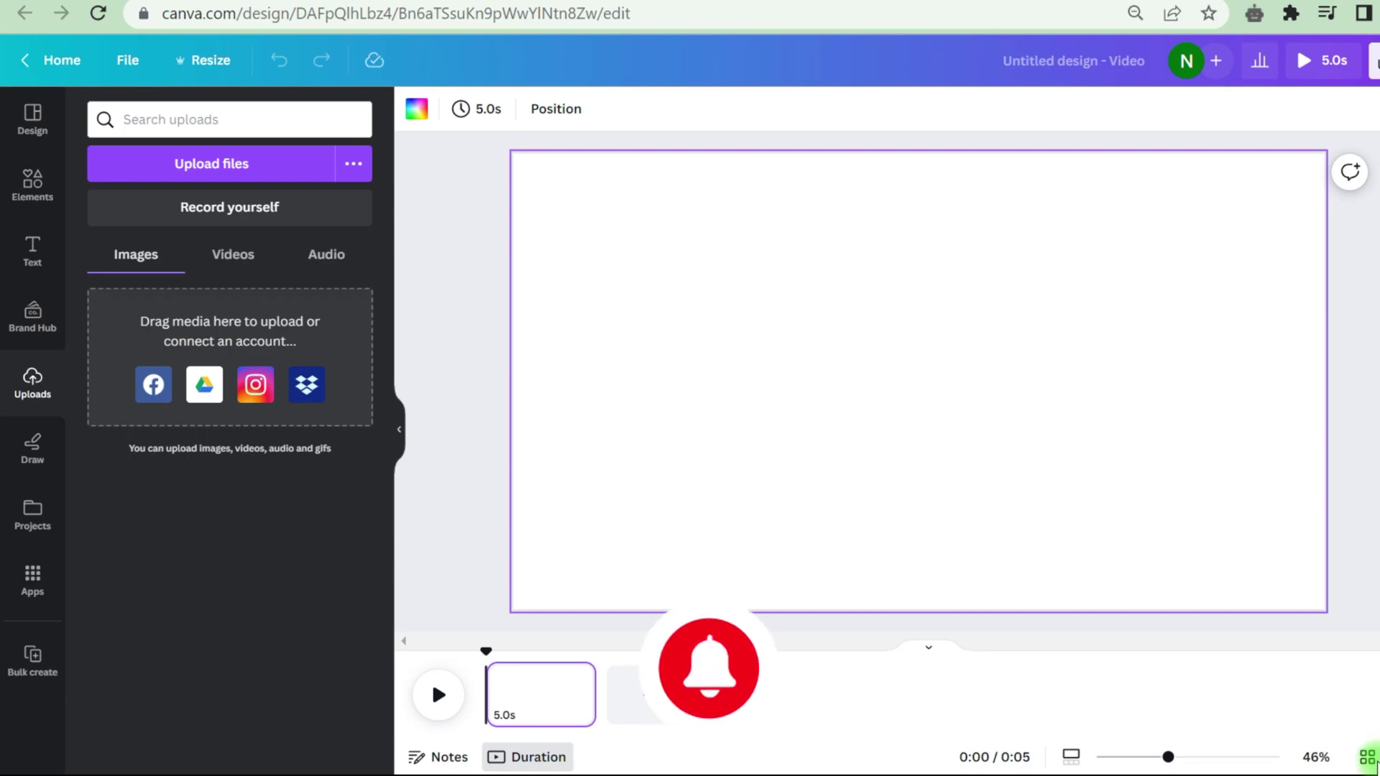
{"action": "left_click", "coordinate": [233, 254]}
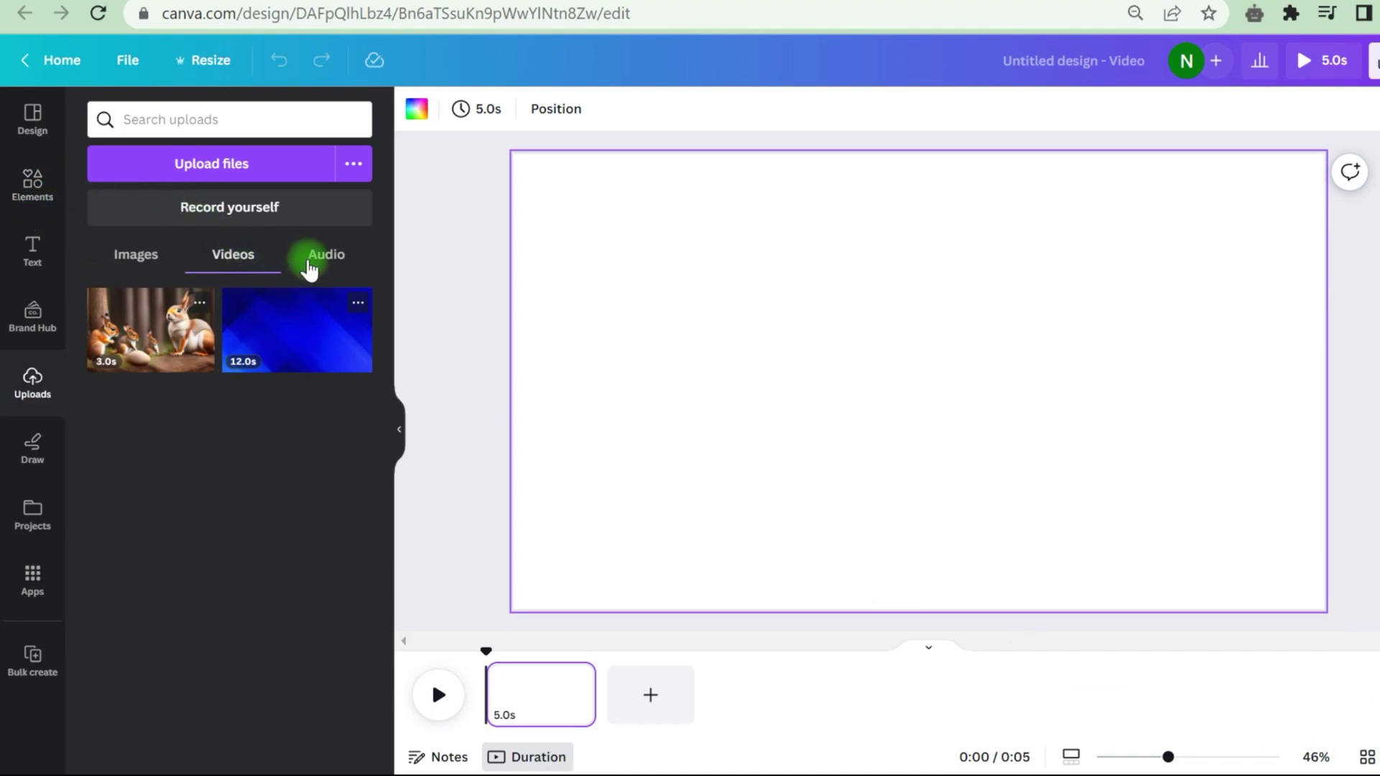
{"action": "left_click", "coordinate": [303, 266]}
{"action": "left_click", "coordinate": [133, 254]}
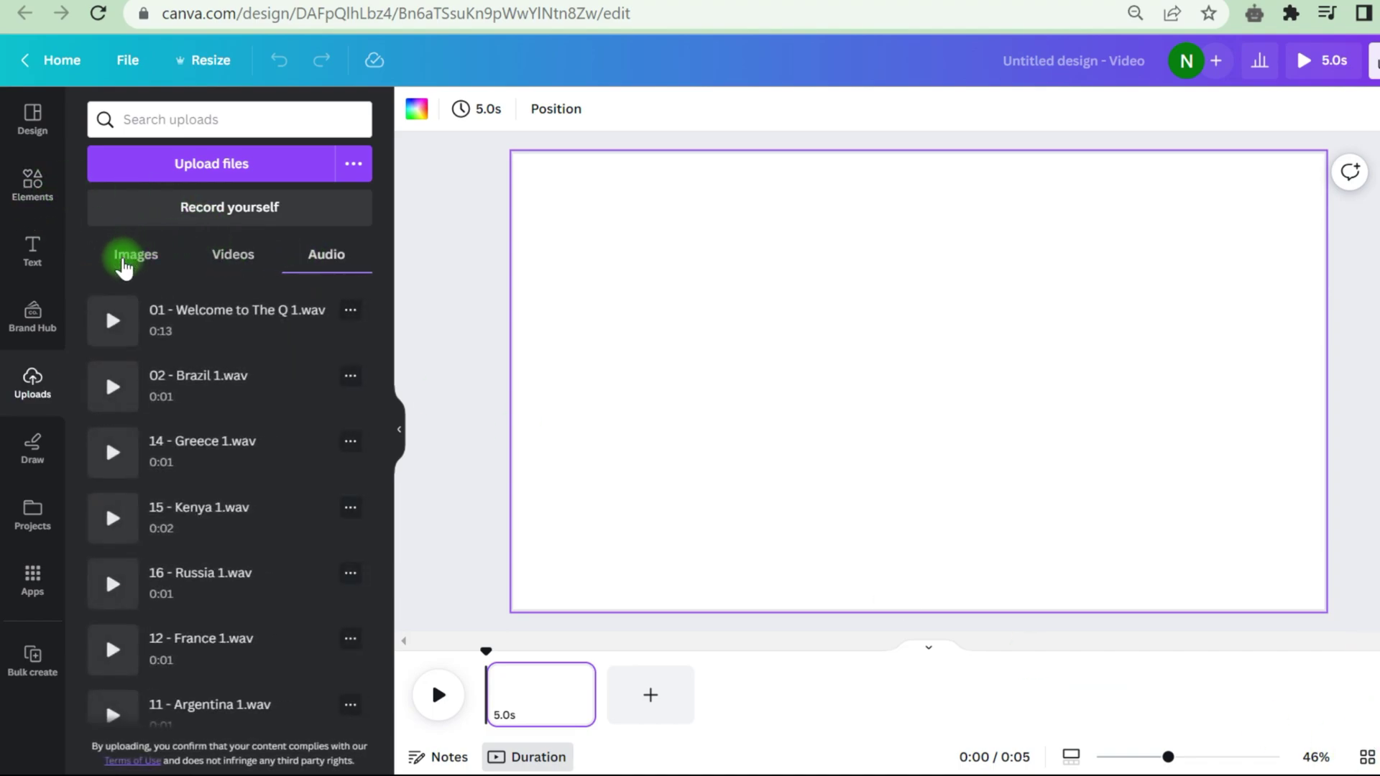
{"action": "left_click", "coordinate": [223, 256]}
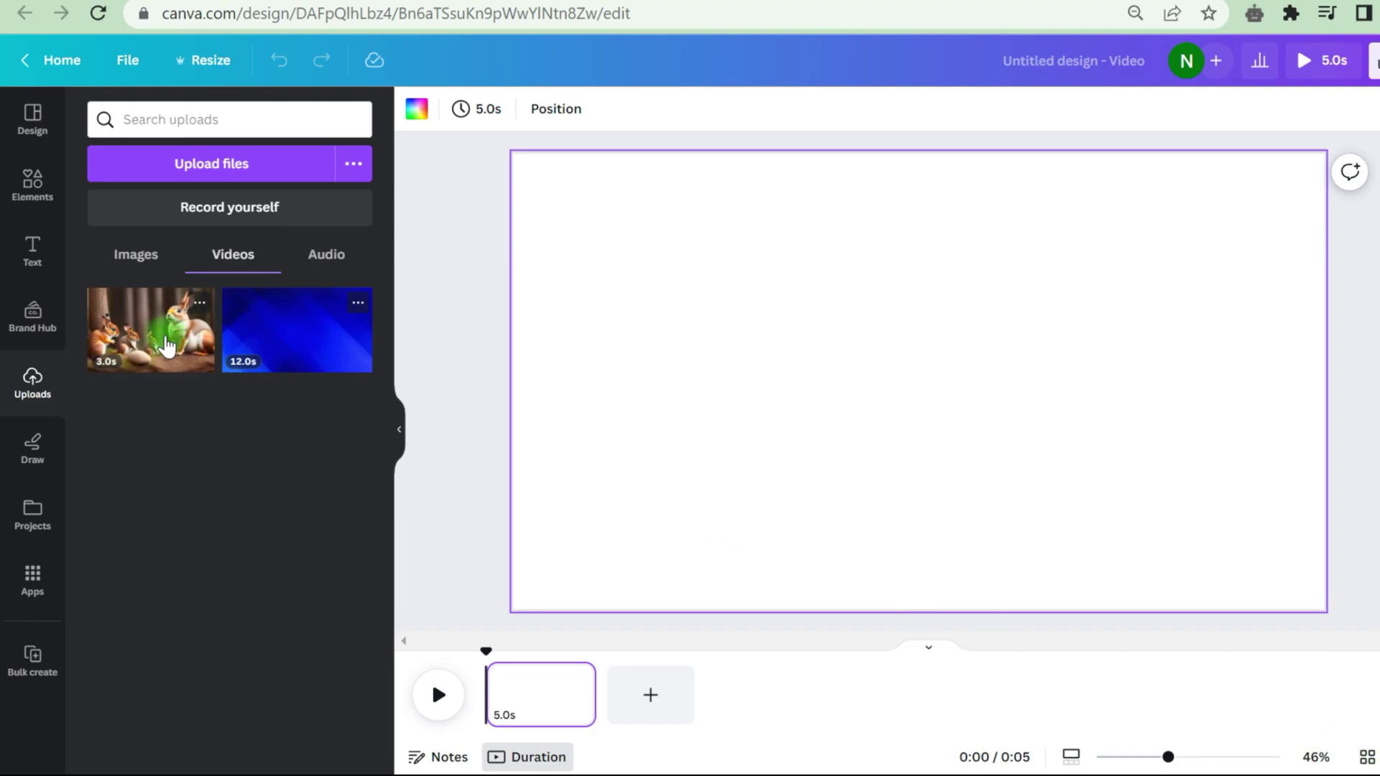
- Set the forest squirrels clip as the first page's full background
{"action": "left_click", "coordinate": [165, 345]}
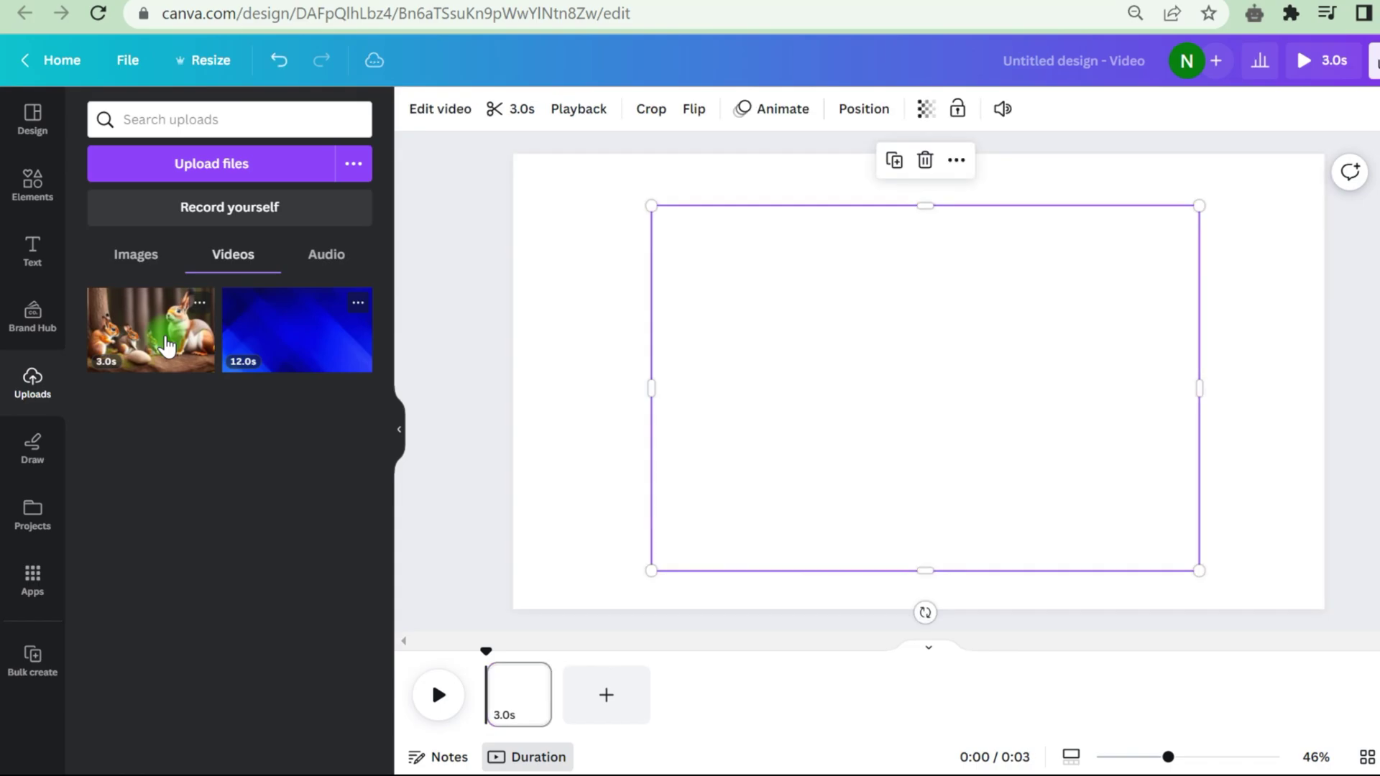
{"action": "left_click", "coordinate": [1001, 352]}
{"action": "right_click", "coordinate": [1018, 309]}
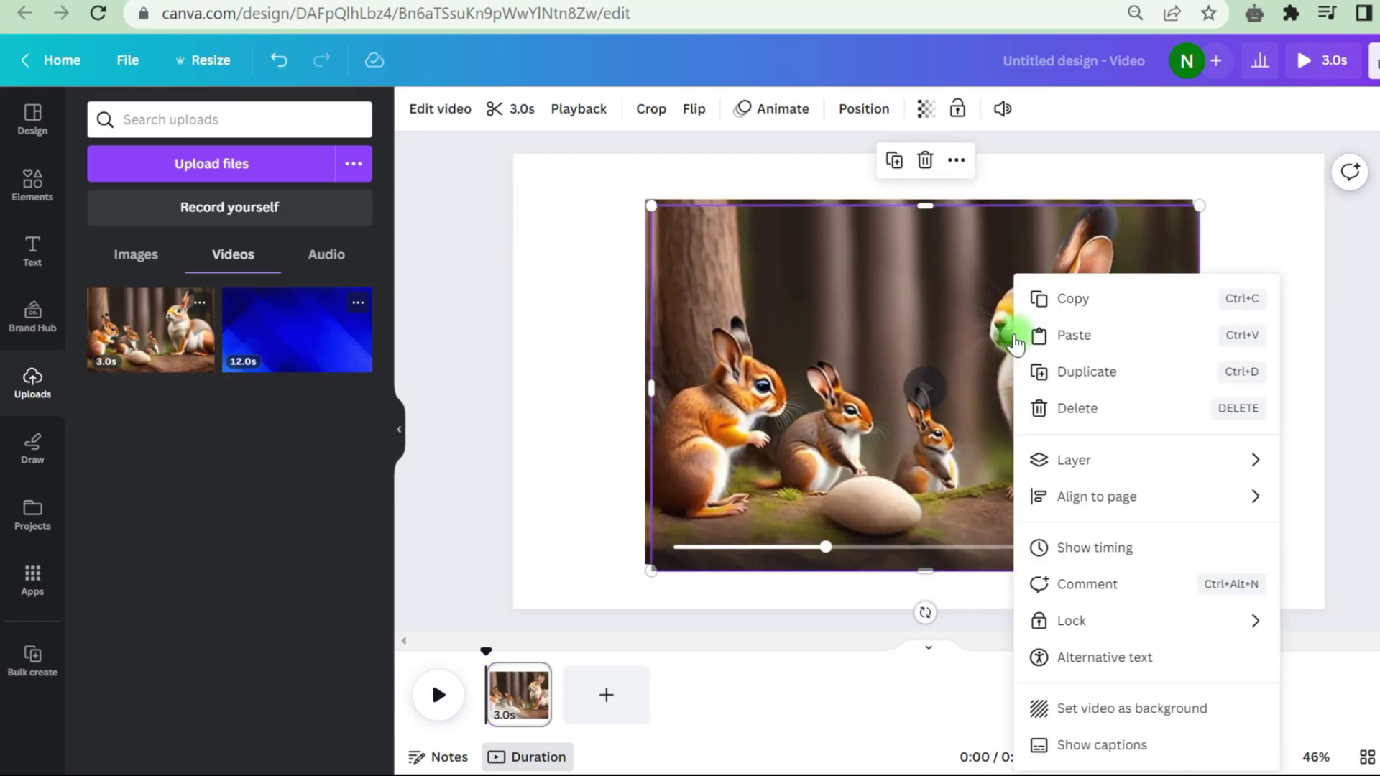
{"action": "left_click", "coordinate": [1064, 706]}
{"action": "left_click_drag", "start_coordinate": [1199, 205], "coordinate": [1340, 147]}
{"action": "left_click_drag", "start_coordinate": [643, 558], "coordinate": [591, 594]}
- Add a second page filled edge to edge with the two-rabbits clip
{"action": "left_click", "coordinate": [608, 695]}
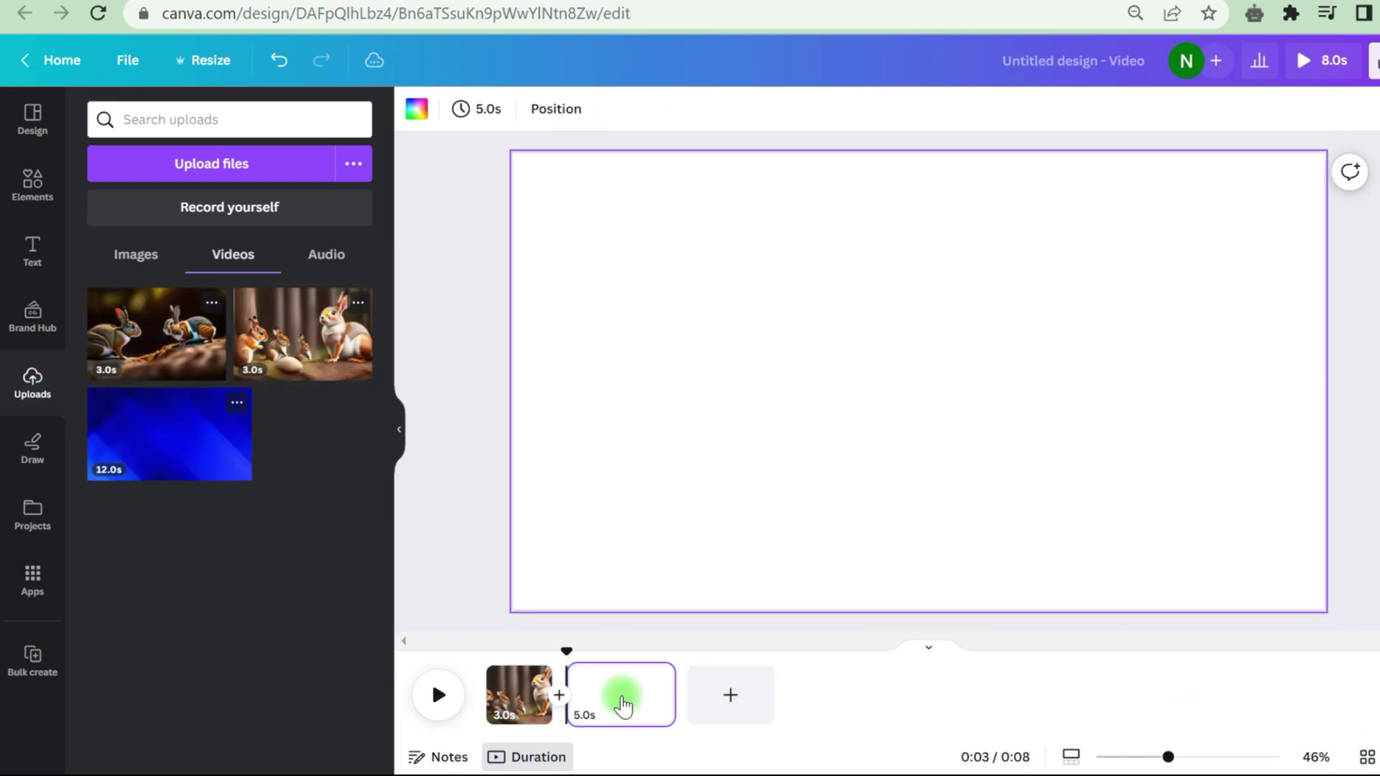
{"action": "left_click", "coordinate": [154, 338]}
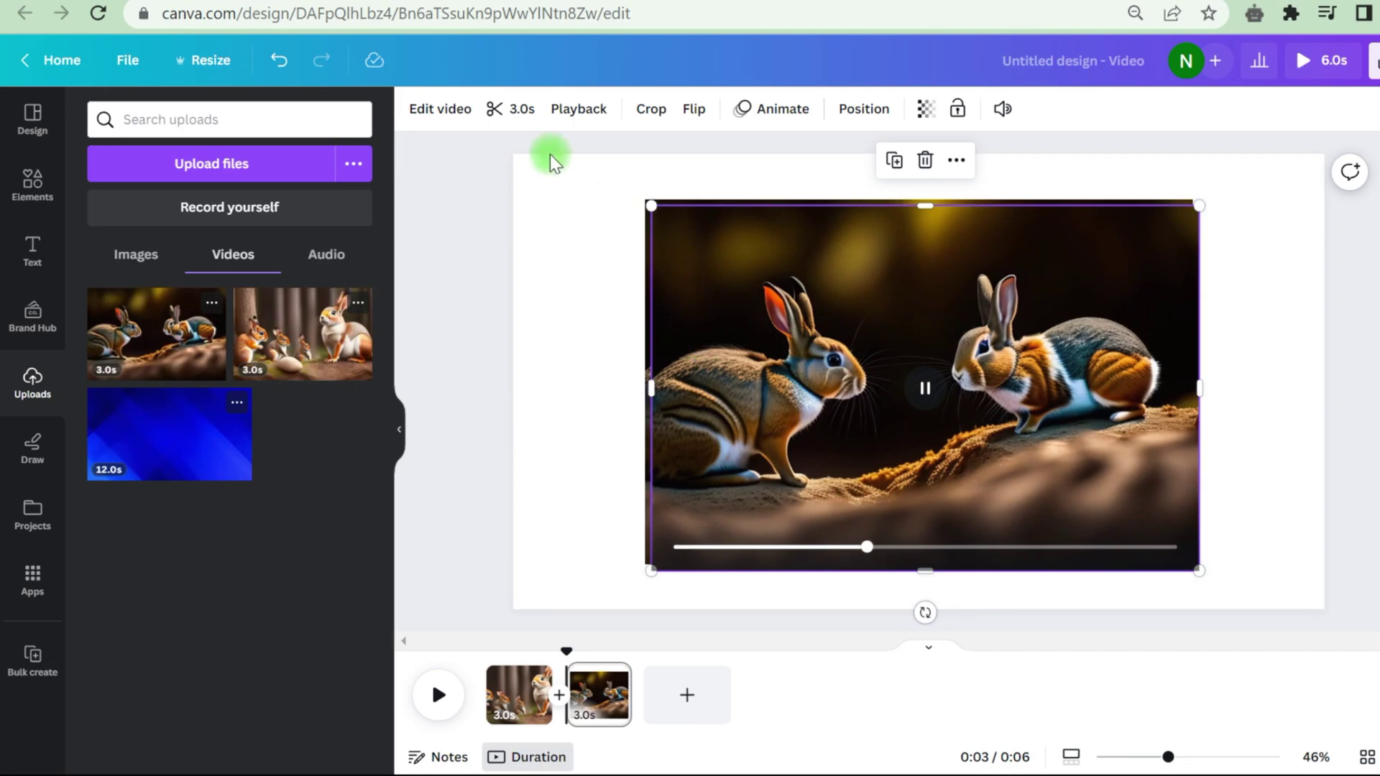
{"action": "left_click_drag", "start_coordinate": [651, 206], "coordinate": [496, 142]}
{"action": "left_click_drag", "start_coordinate": [1200, 570], "coordinate": [1326, 660]}
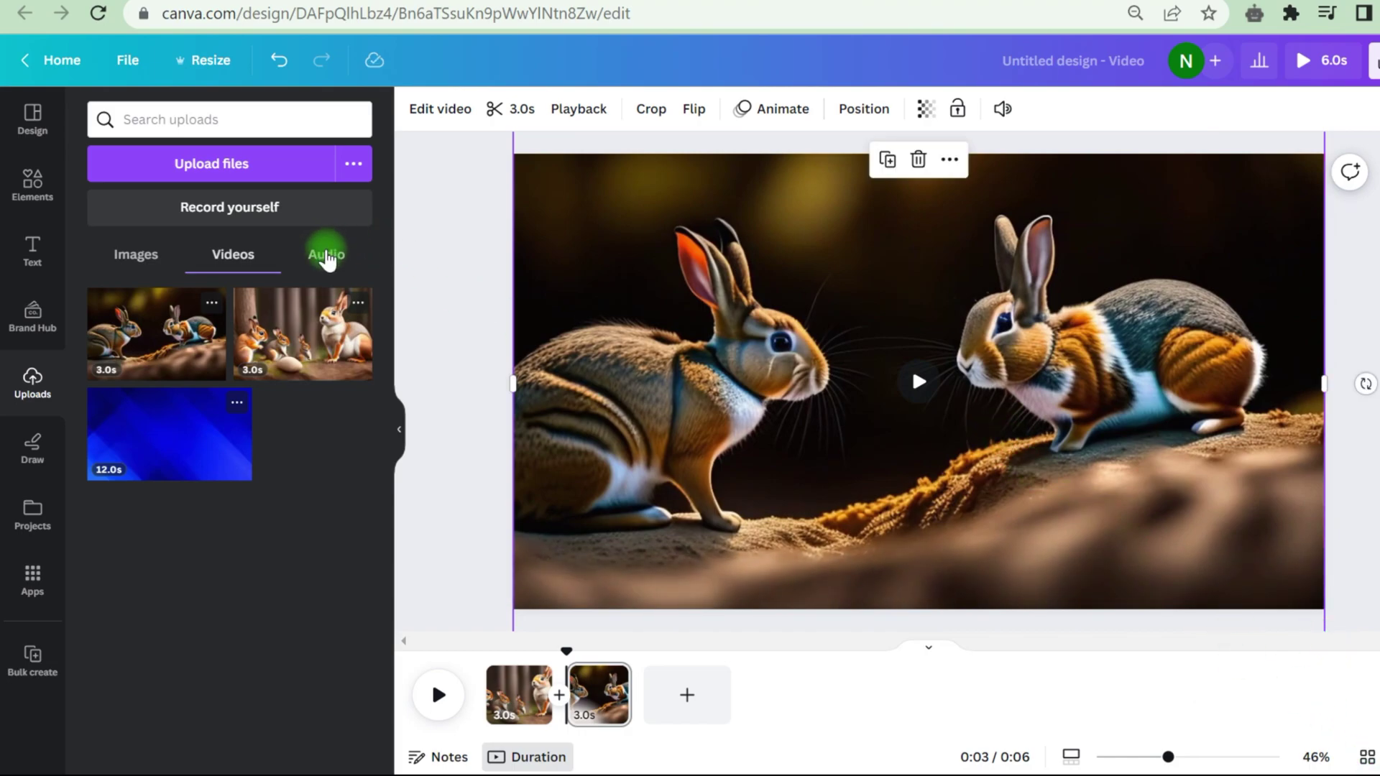
{"action": "left_click", "coordinate": [327, 259]}
- Add the ElevenLabs voice recording under the clips and trim its length
{"action": "left_click_drag", "start_coordinate": [237, 319], "coordinate": [493, 704]}
{"action": "left_click_drag", "start_coordinate": [642, 698], "coordinate": [633, 701]}
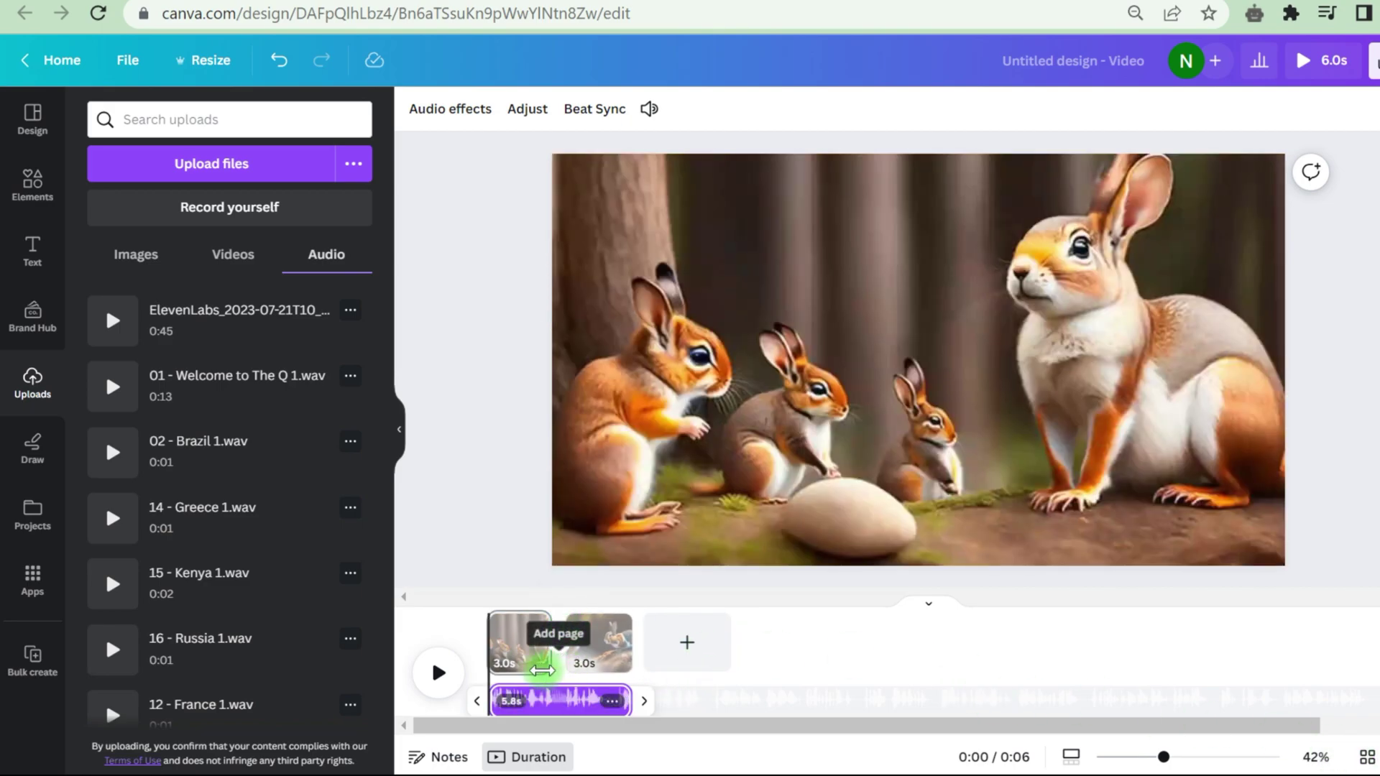
{"action": "left_click", "coordinate": [478, 482]}
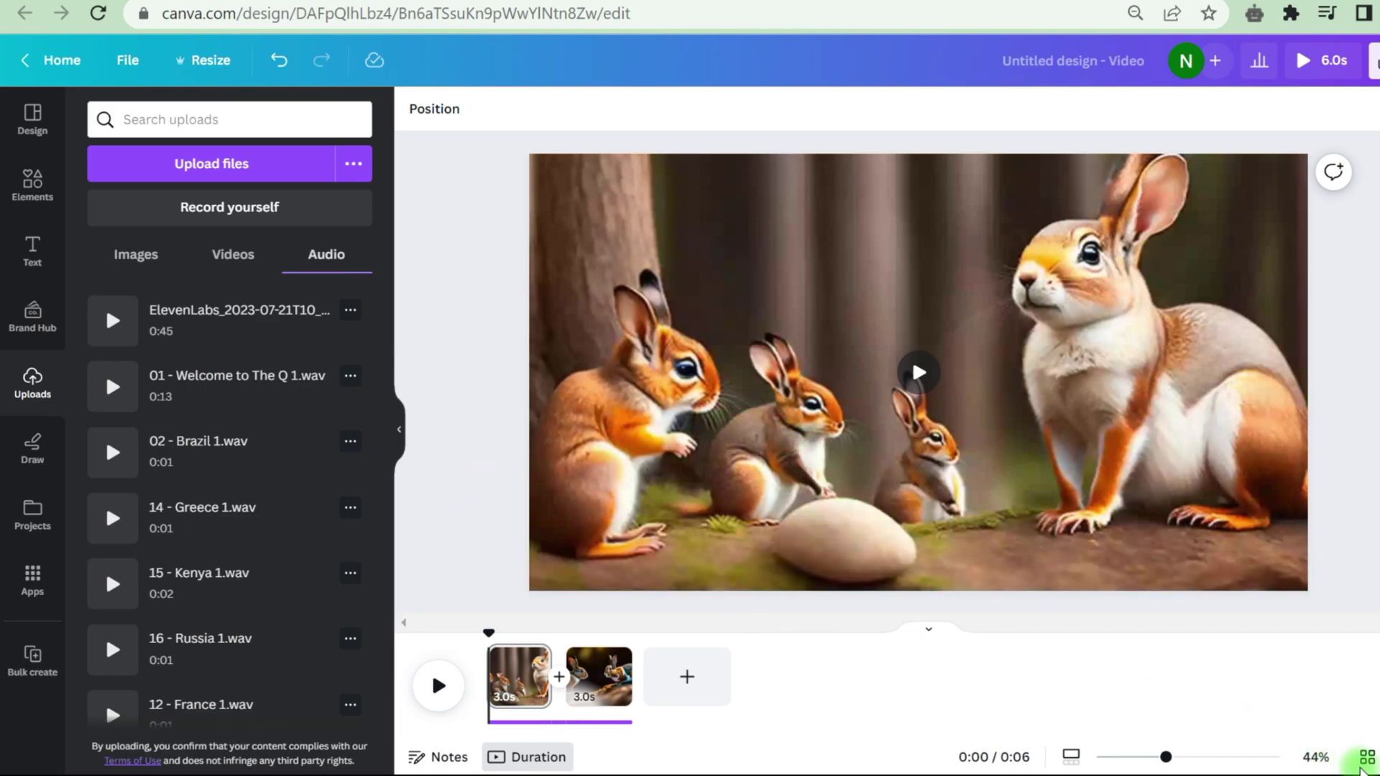
- Link the first two pages with a transition, trying Circle Wipe and Color Wipe before Dissolve
{"action": "left_click", "coordinate": [562, 683]}
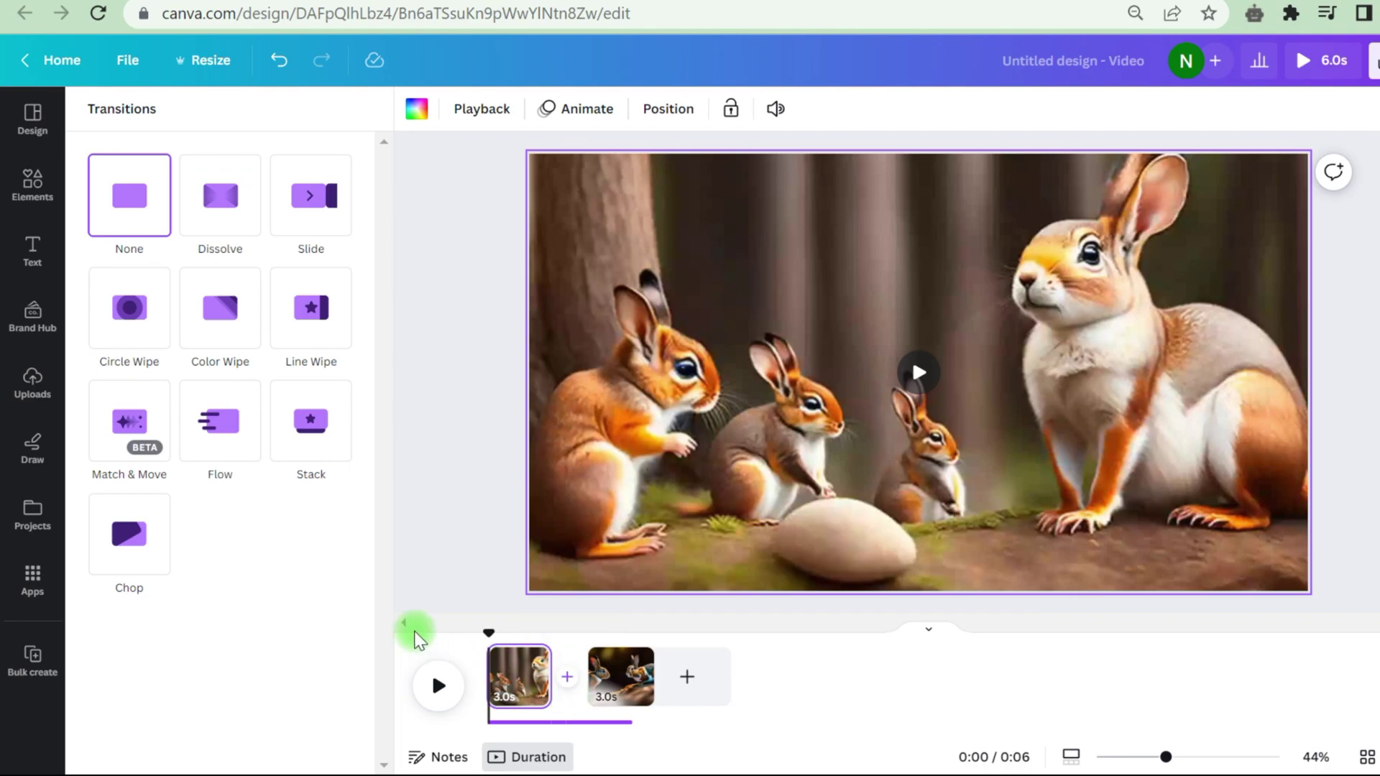
{"action": "left_click", "coordinate": [131, 315]}
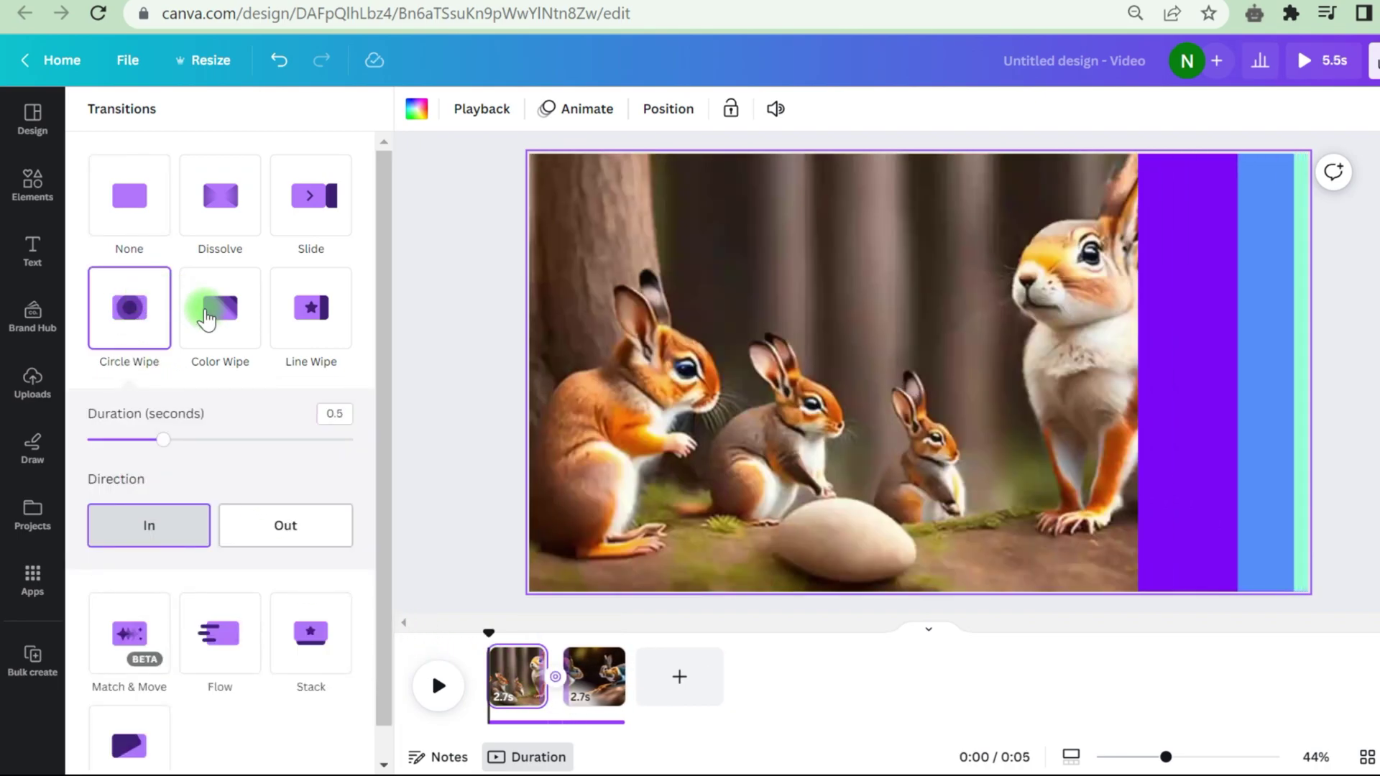
{"action": "left_click", "coordinate": [207, 316]}
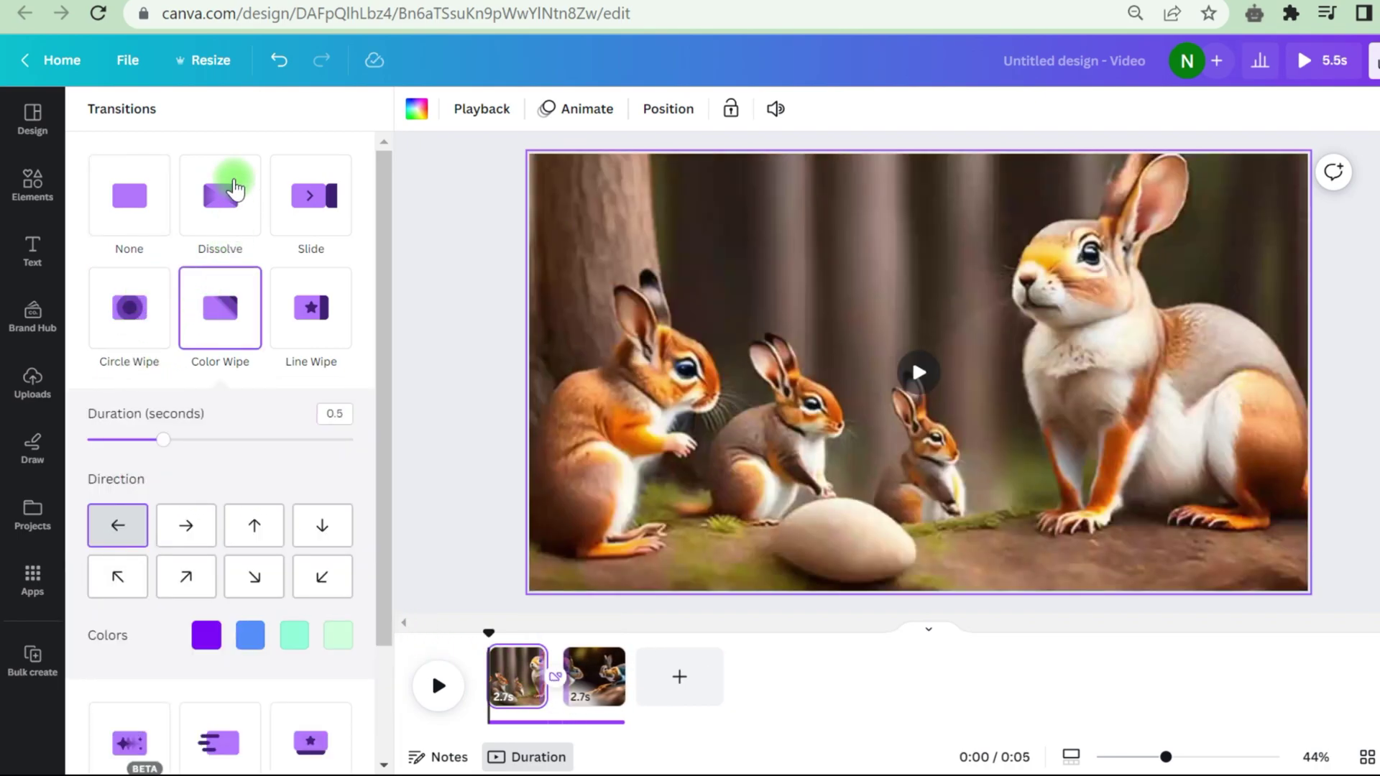
{"action": "left_click", "coordinate": [233, 190]}
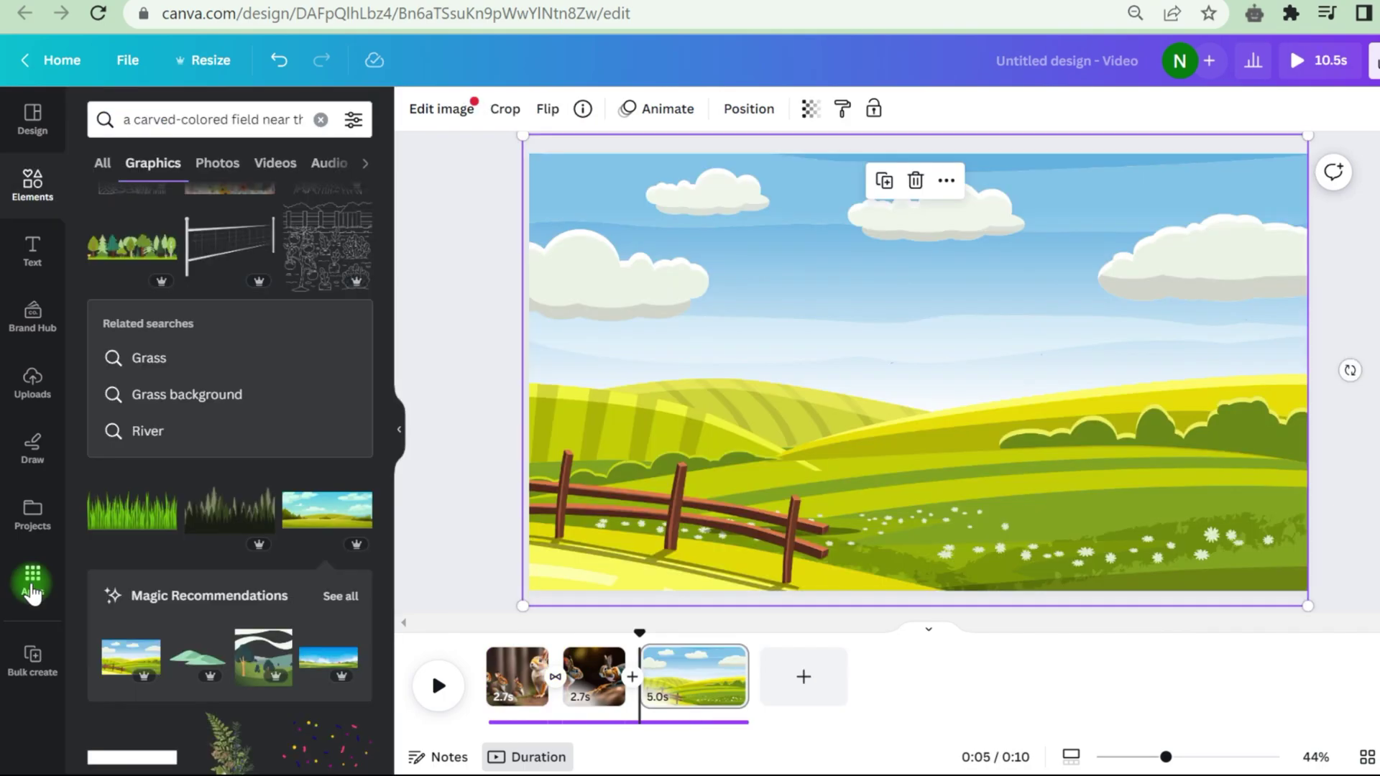
{"action": "left_click", "coordinate": [32, 578]}
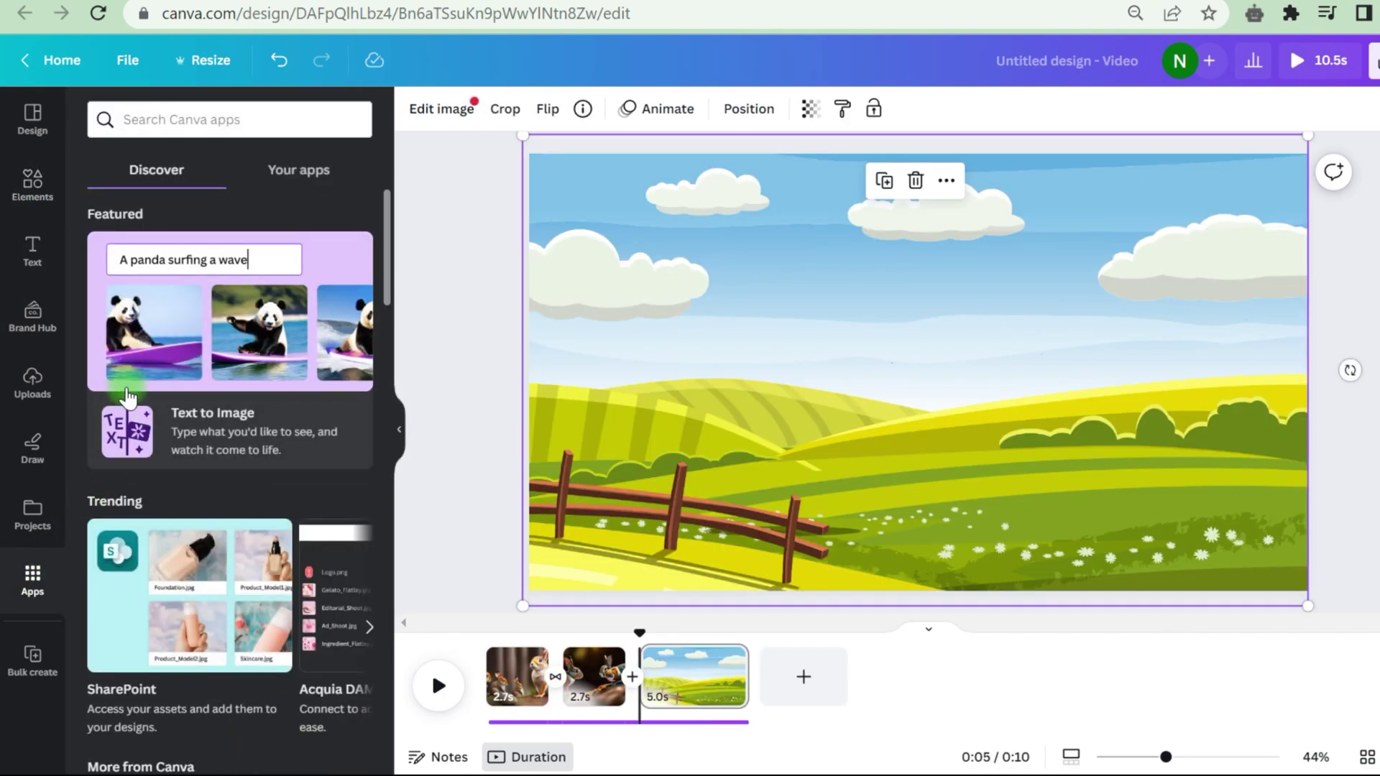
- Generate Text to Image pictures from the prompt 'a cute flaffy sqirrel'
{"action": "scroll", "coordinate": [128, 397], "scroll_direction": "down", "scroll_amount": 5}
{"action": "scroll", "coordinate": [128, 396], "scroll_direction": "down", "scroll_amount": 5}
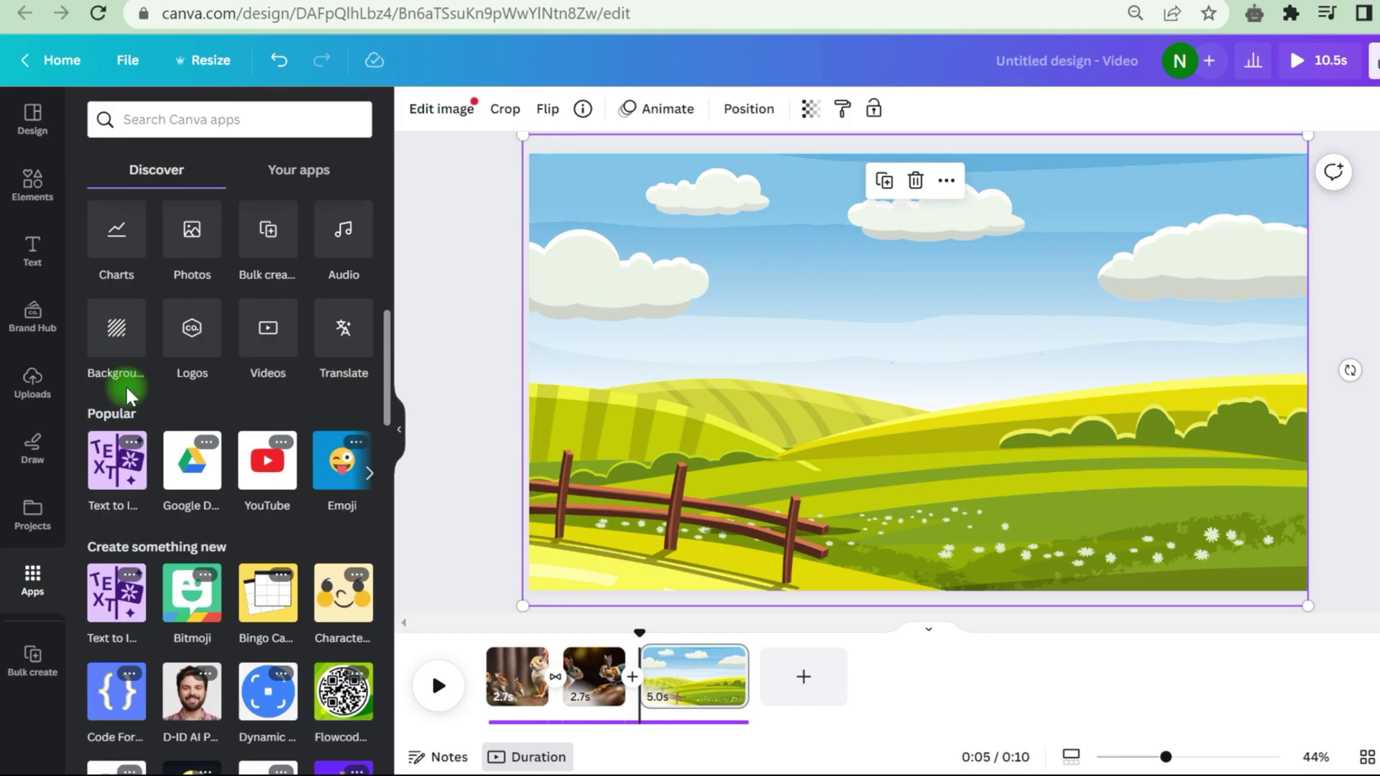
{"action": "scroll", "coordinate": [124, 386], "scroll_direction": "down", "scroll_amount": 2}
{"action": "scroll", "coordinate": [154, 308], "scroll_direction": "up", "scroll_amount": 2}
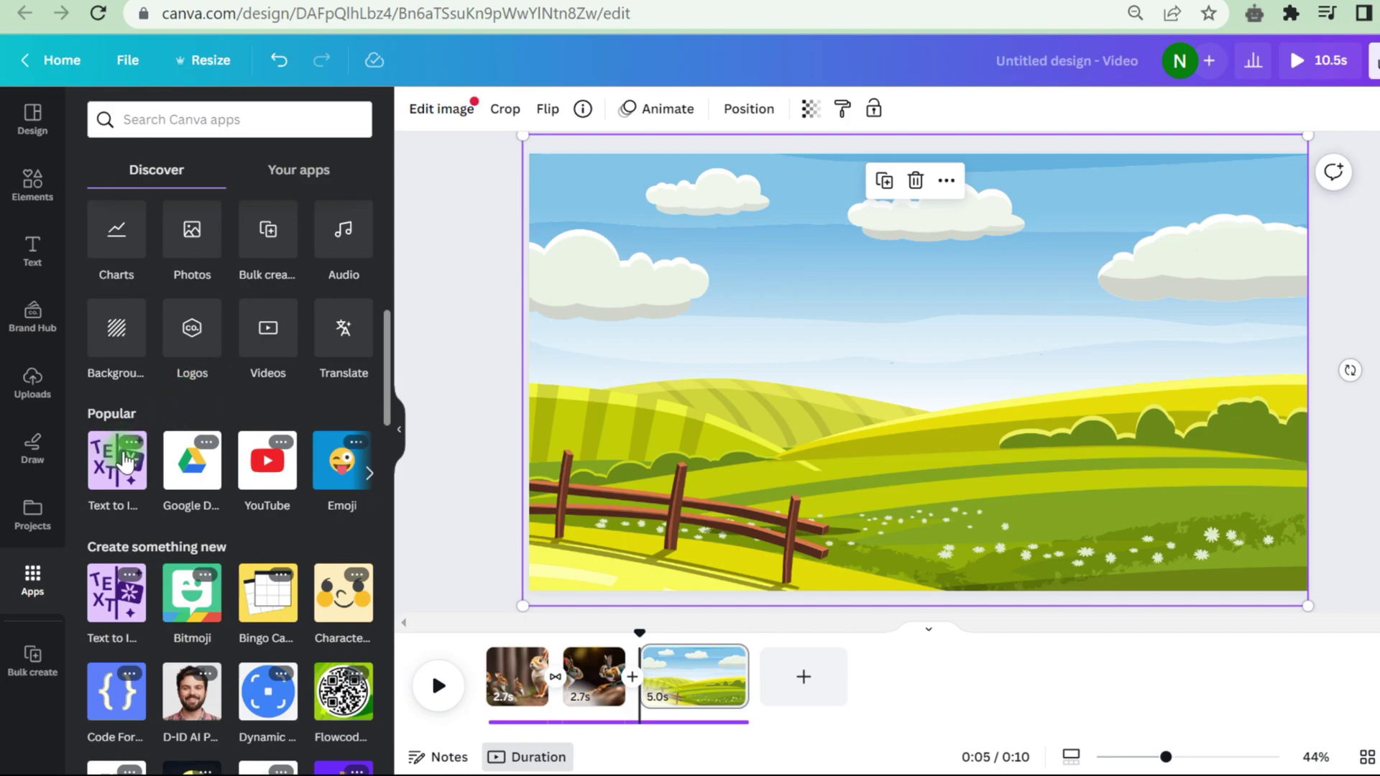
{"action": "left_click", "coordinate": [109, 476]}
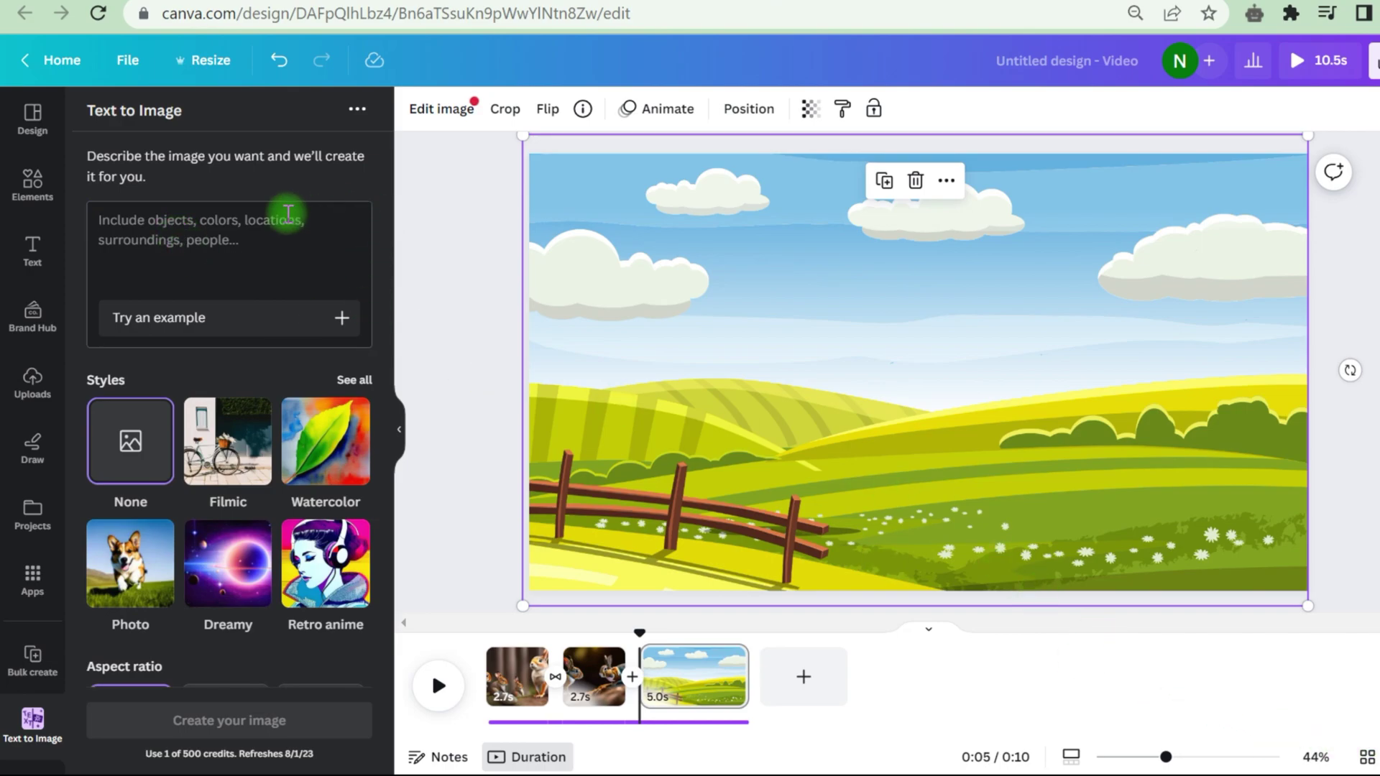
{"action": "type", "text": "a cute flaffy sqirrel"}
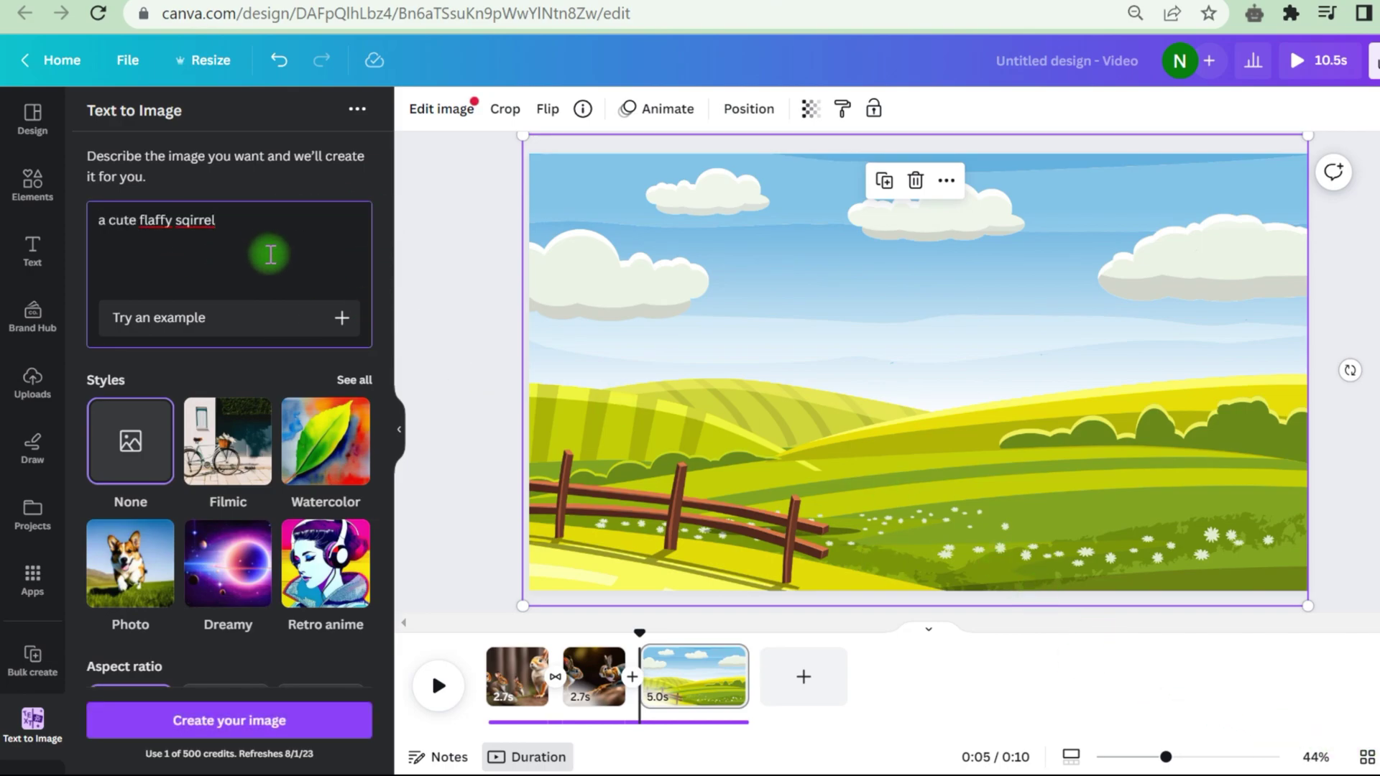
{"action": "left_click", "coordinate": [231, 721]}
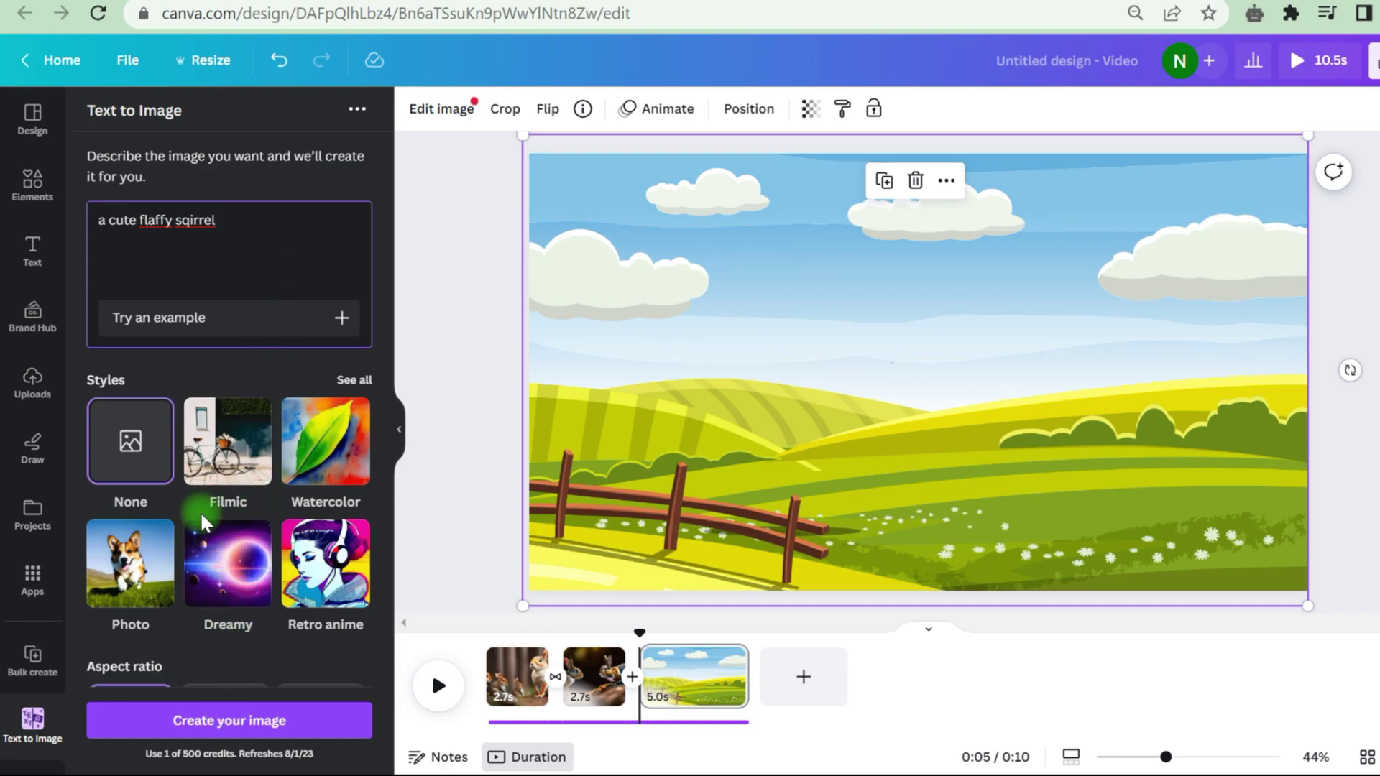
{"action": "scroll", "coordinate": [200, 511], "scroll_direction": "down", "scroll_amount": 2}
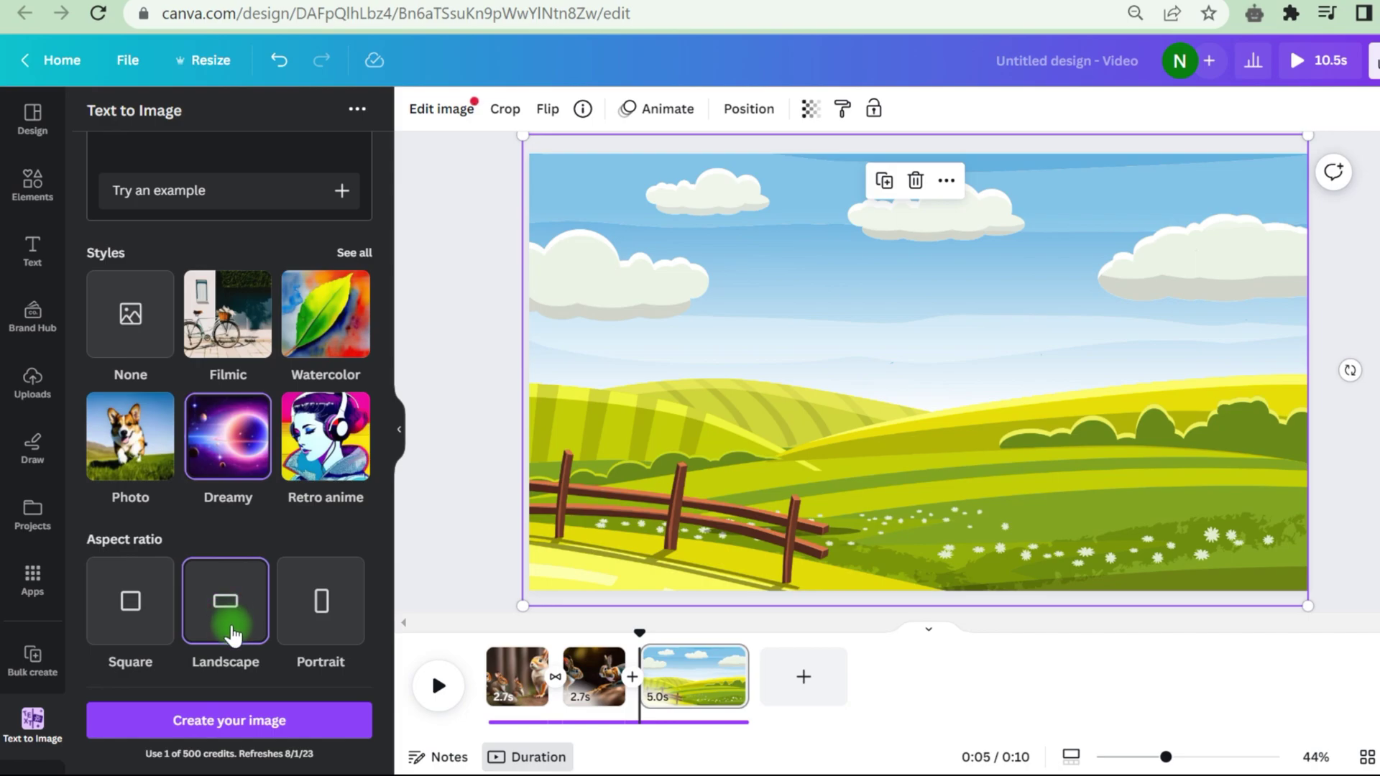
{"action": "left_click", "coordinate": [268, 722]}
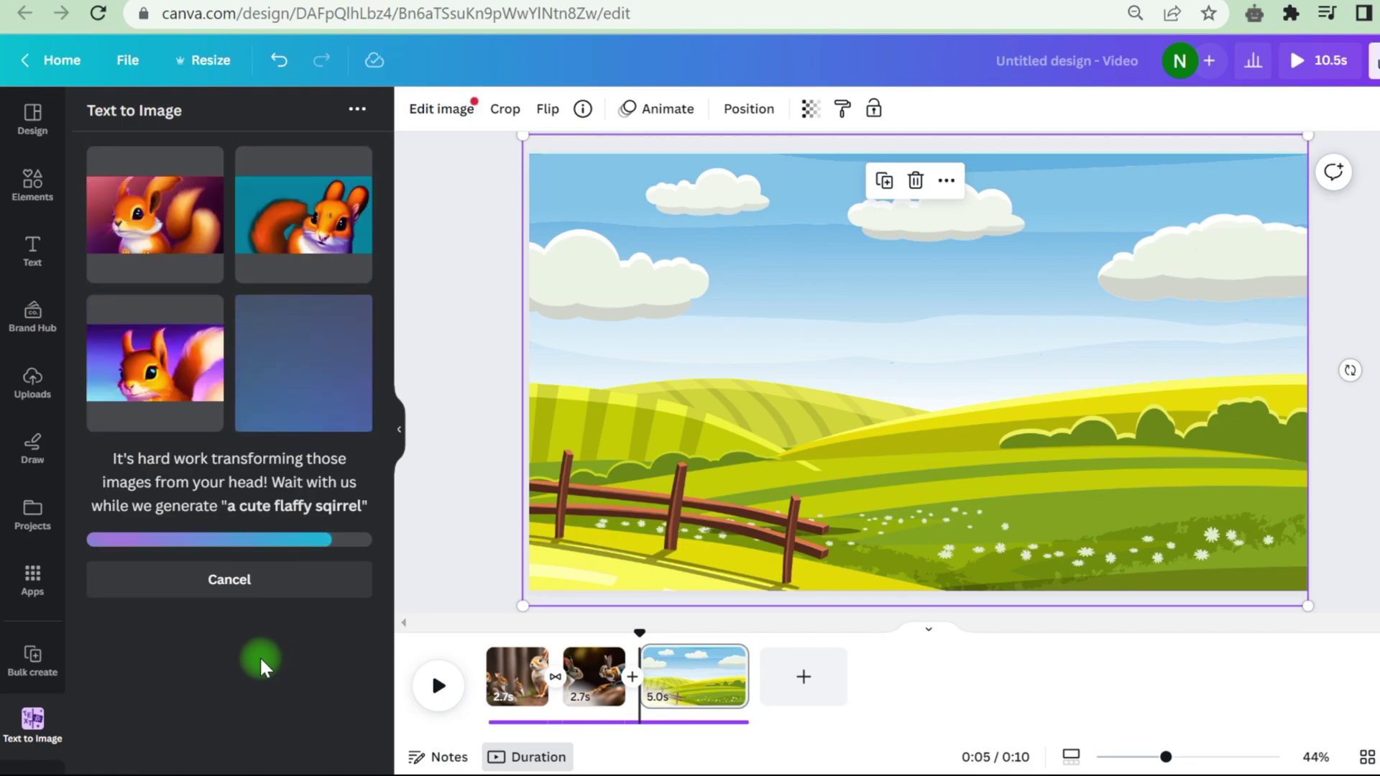
- Add a blank page after the meadow clip and generate a fresh set of squirrel images
{"action": "left_click", "coordinate": [805, 679]}
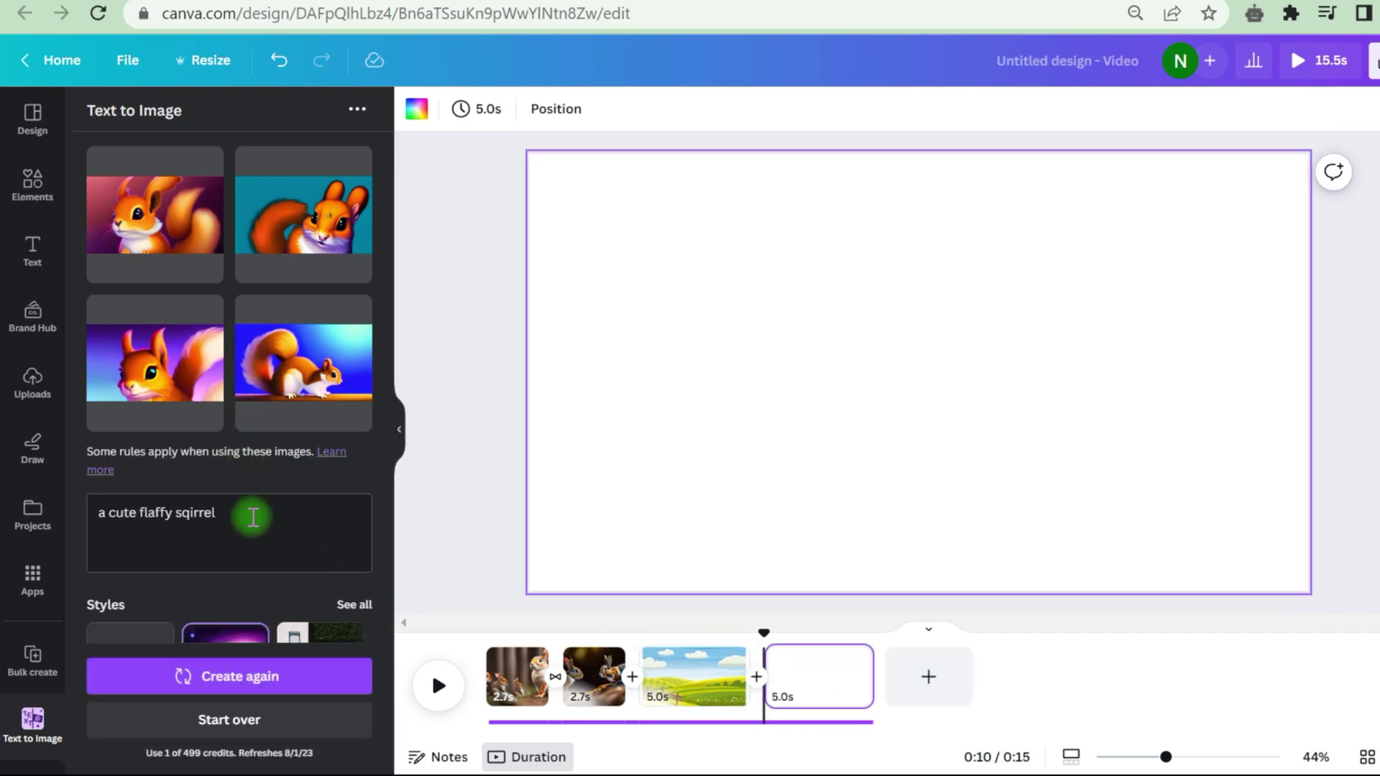
{"action": "scroll", "coordinate": [227, 575], "scroll_direction": "down", "scroll_amount": 3}
{"action": "left_click", "coordinate": [240, 679]}
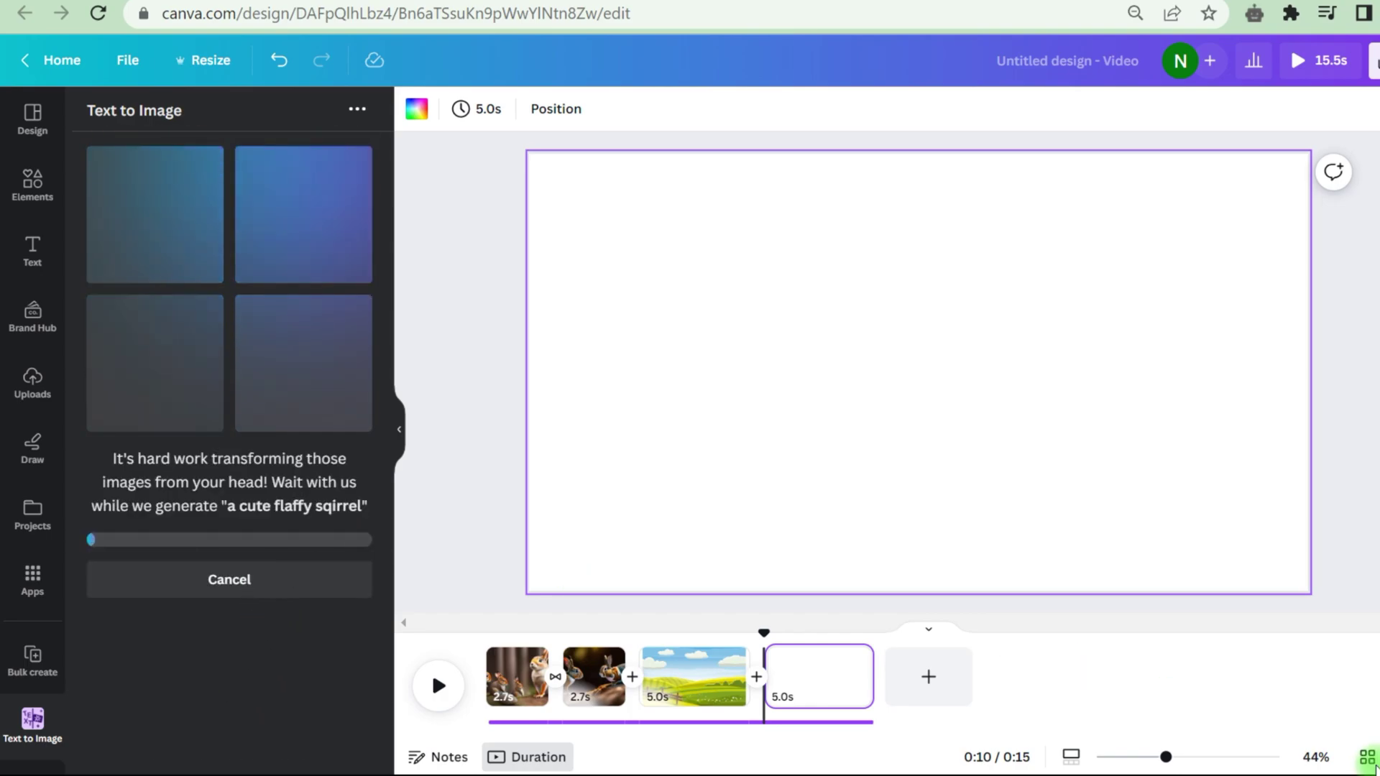
- Place the green squirrel image on the meadow page and shrink it
{"action": "left_click", "coordinate": [150, 385]}
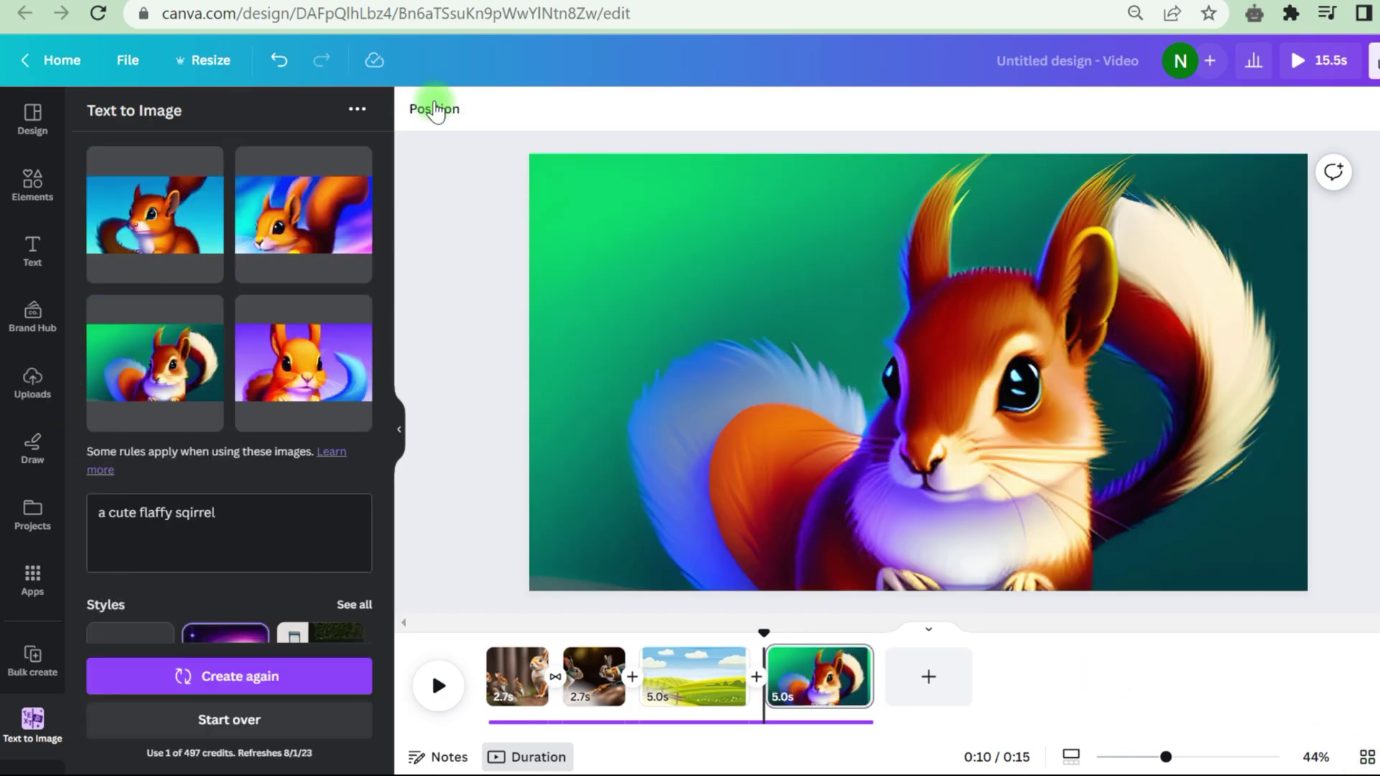
{"action": "left_click", "coordinate": [707, 358]}
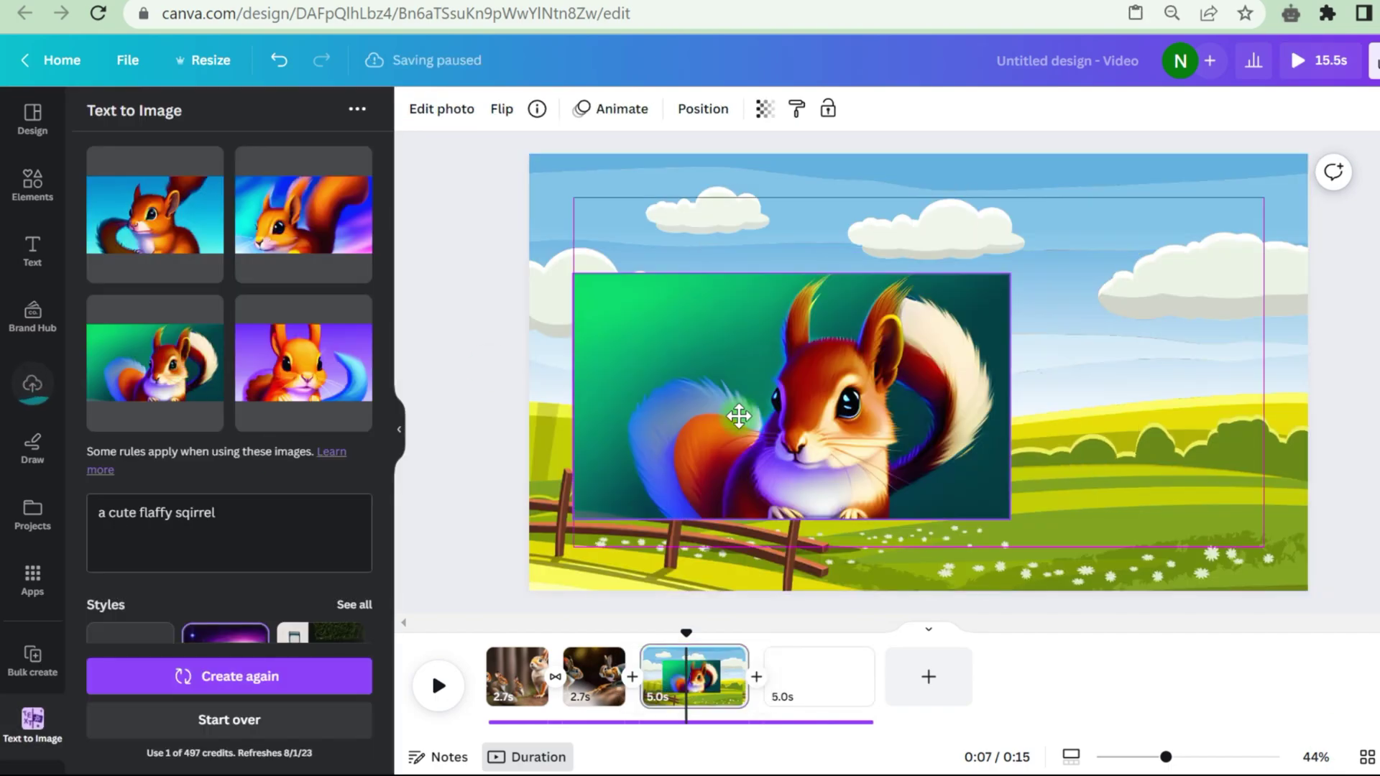
{"action": "left_click_drag", "start_coordinate": [727, 493], "coordinate": [697, 485]}
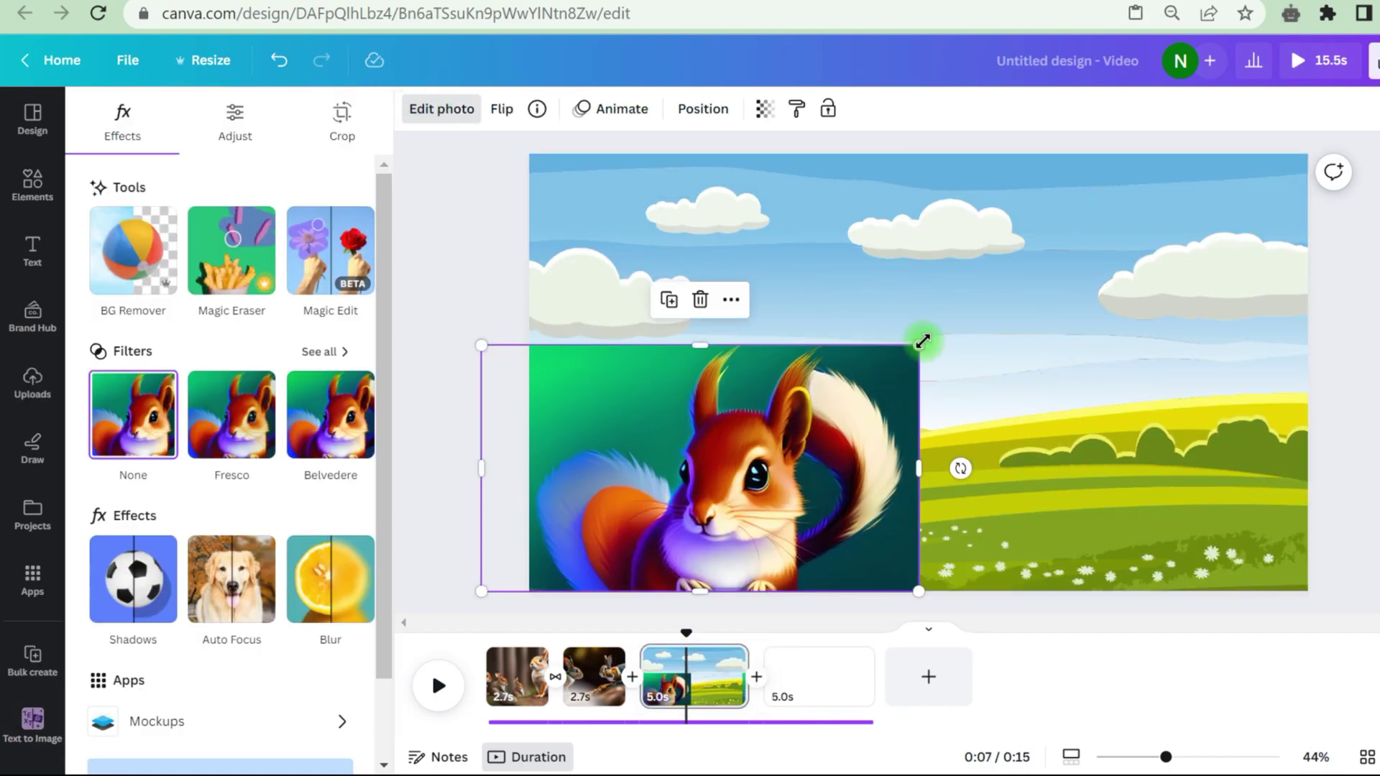
{"action": "mouse_move", "coordinate": [919, 345]}
{"action": "left_mouse_down"}
{"action": "mouse_move", "coordinate": [647, 503]}
{"action": "mouse_move", "coordinate": [942, 341]}
{"action": "left_mouse_up"}
- Remove the squirrel's background and erase the leftover blue area beside it
{"action": "left_click", "coordinate": [142, 287]}
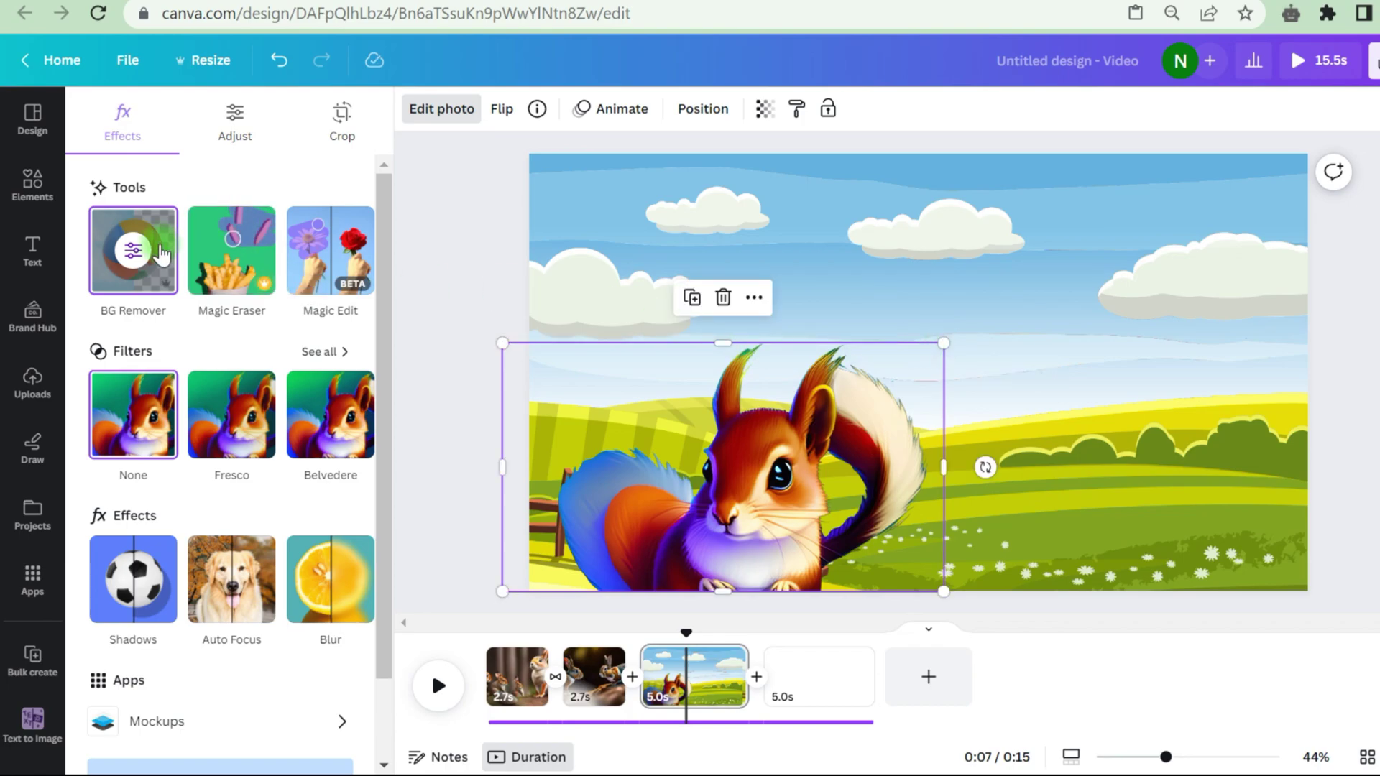
{"action": "left_click", "coordinate": [171, 279]}
{"action": "left_click", "coordinate": [634, 270]}
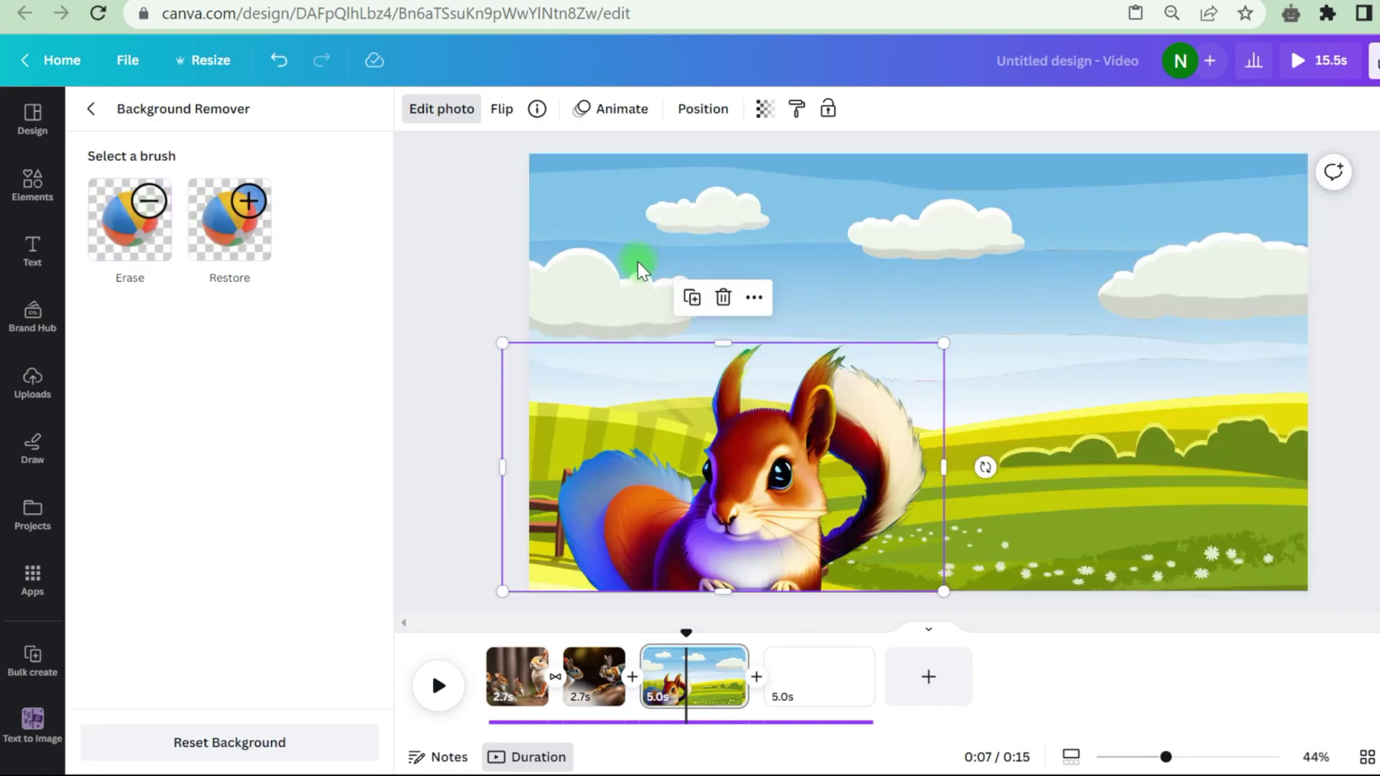
{"action": "left_click", "coordinate": [83, 248]}
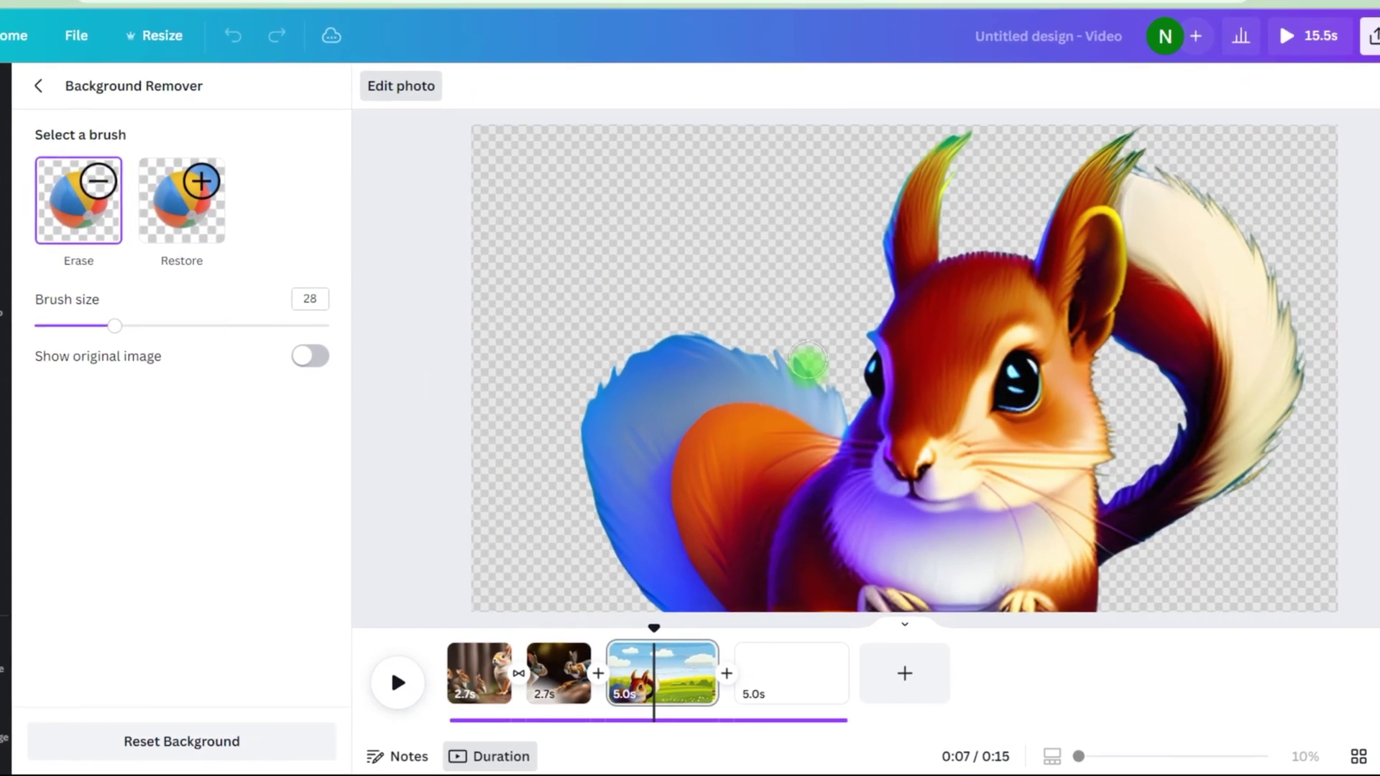
{"action": "mouse_move", "coordinate": [591, 375]}
{"action": "left_mouse_down"}
{"action": "mouse_move", "coordinate": [677, 597]}
{"action": "mouse_move", "coordinate": [712, 359]}
{"action": "mouse_move", "coordinate": [702, 347]}
{"action": "mouse_move", "coordinate": [819, 403]}
{"action": "mouse_move", "coordinate": [689, 366]}
{"action": "mouse_move", "coordinate": [623, 538]}
{"action": "mouse_move", "coordinate": [608, 468]}
{"action": "mouse_move", "coordinate": [603, 485]}
{"action": "left_mouse_up"}
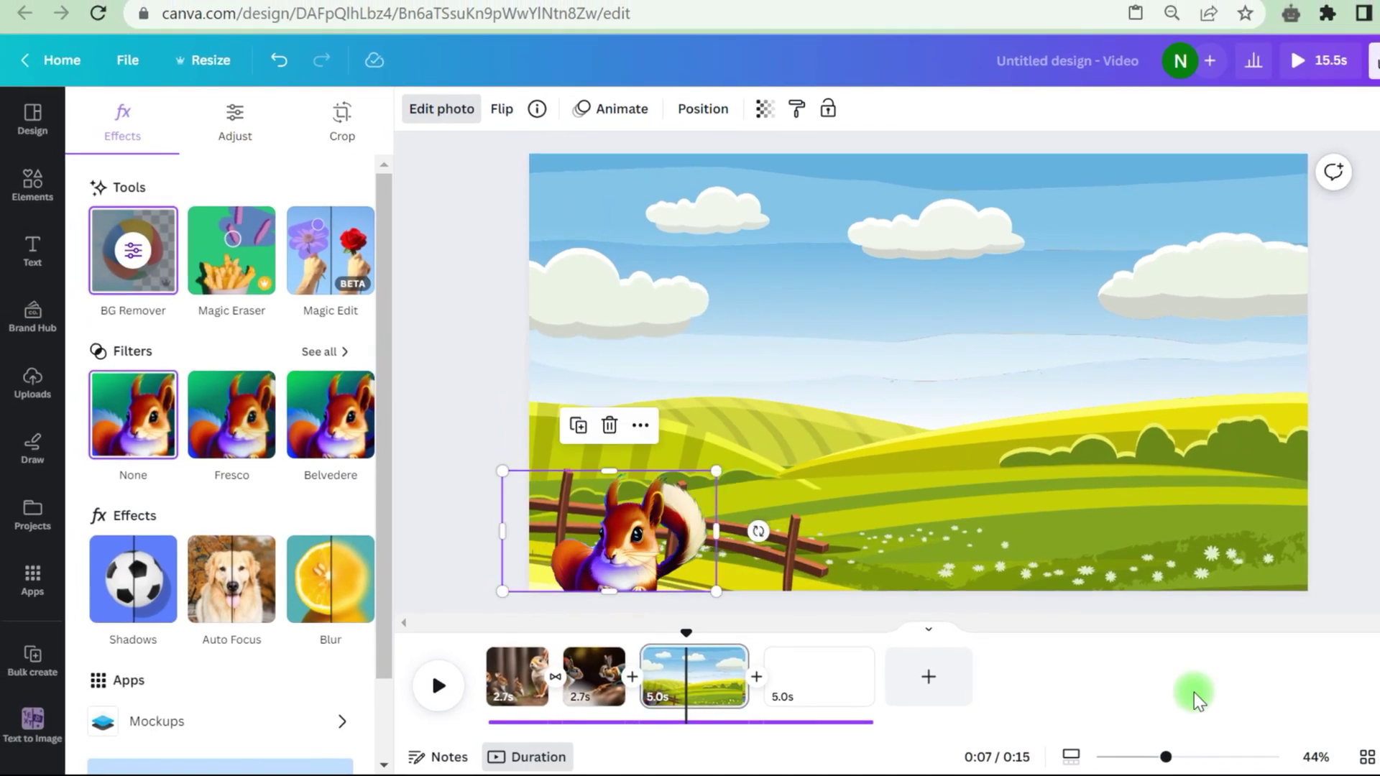
- Scatter acorn graphics from an 'acorns' search across the meadow, duplicating the leafy acorn
{"action": "left_click", "coordinate": [31, 190]}
{"action": "triple_click", "coordinate": [215, 119]}
{"action": "type", "text": "acorns"}
{"action": "key", "text": "Return"}
{"action": "left_click_drag", "start_coordinate": [136, 494], "coordinate": [893, 426]}
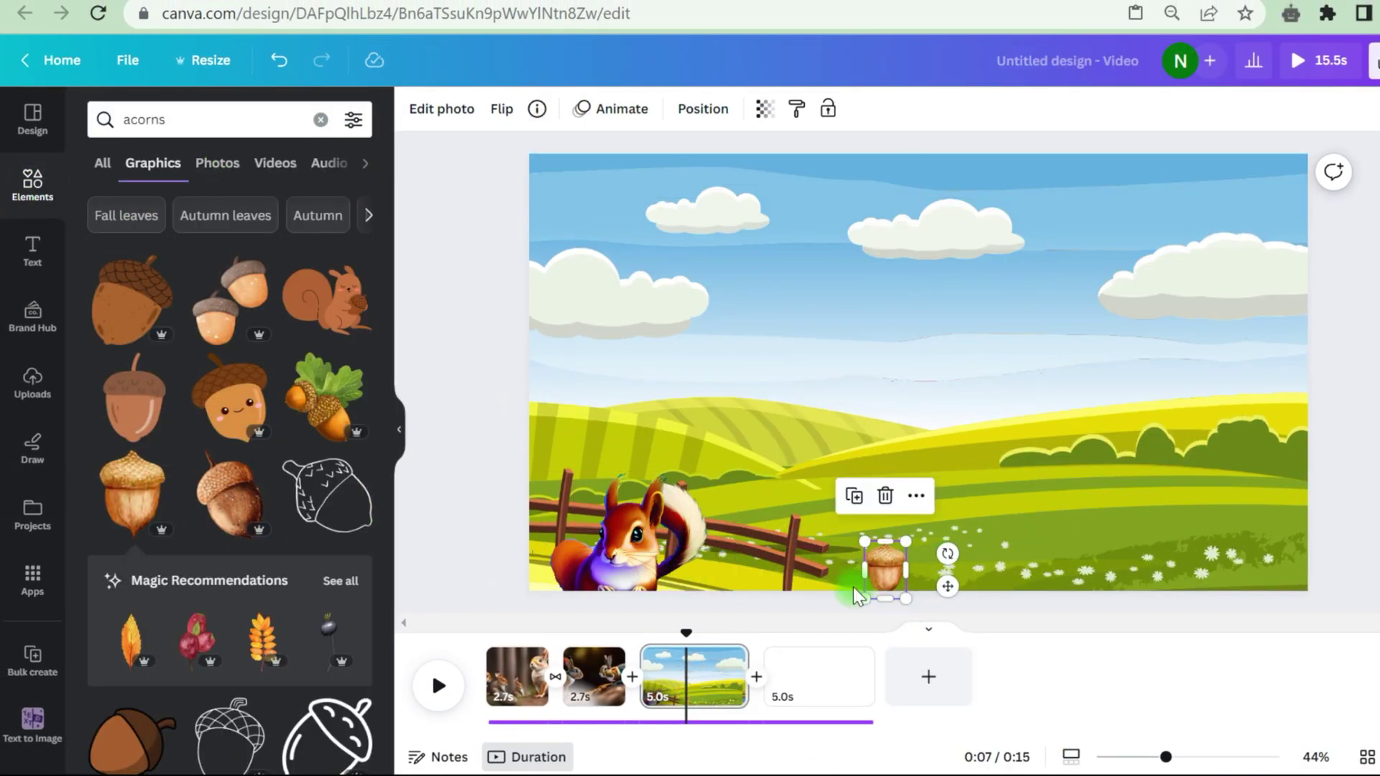
{"action": "left_click", "coordinate": [327, 395]}
{"action": "left_click_drag", "start_coordinate": [1038, 234], "coordinate": [1152, 526]}
{"action": "key", "text": "ctrl+d"}
{"action": "key", "text": "ctrl+d"}
{"action": "scroll", "coordinate": [149, 374], "scroll_direction": "down", "scroll_amount": 4}
{"action": "left_click", "coordinate": [209, 389]}
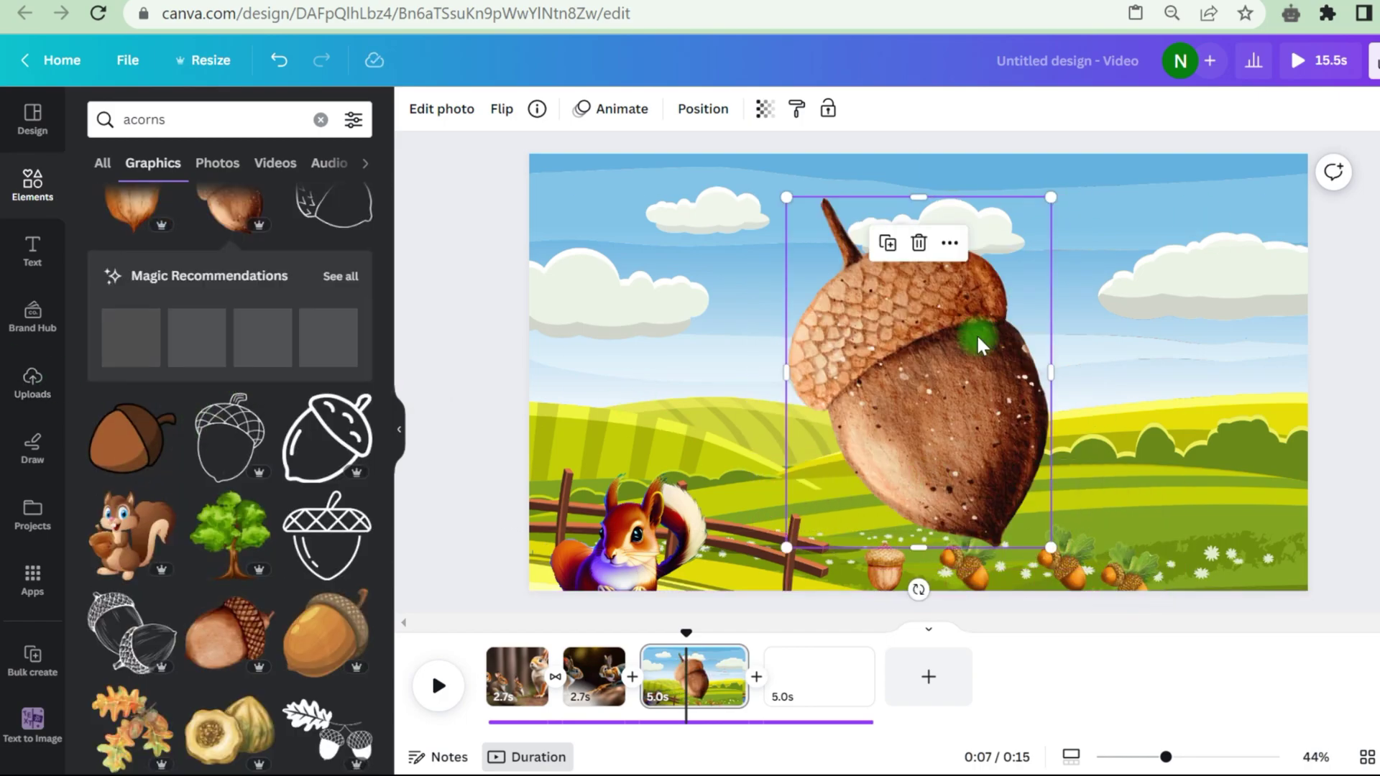
{"action": "left_click_drag", "start_coordinate": [1054, 192], "coordinate": [806, 496]}
{"action": "left_click", "coordinate": [1085, 524]}
- Animate the squirrel along a custom path rightward toward the acorns with increased speed
{"action": "left_click", "coordinate": [632, 532]}
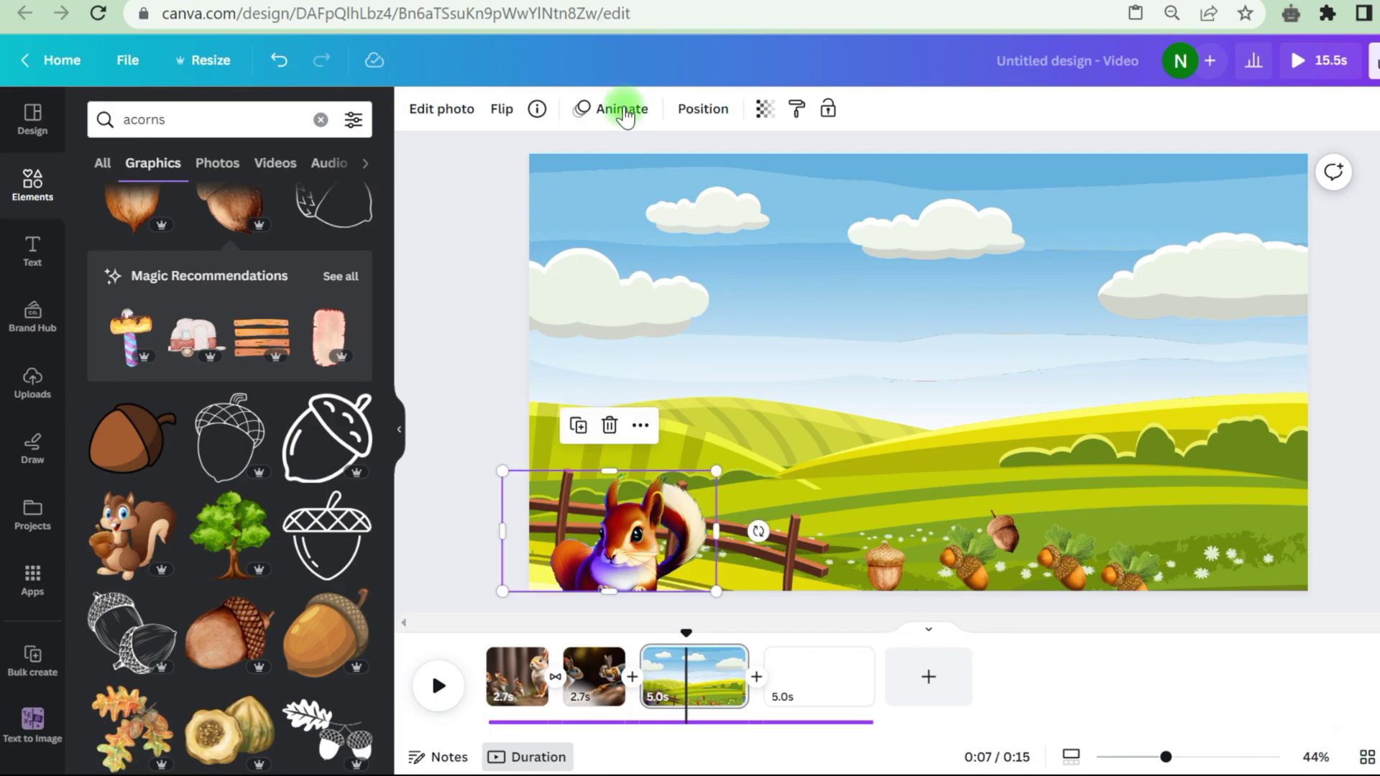
{"action": "left_click", "coordinate": [612, 109]}
{"action": "left_click", "coordinate": [290, 190]}
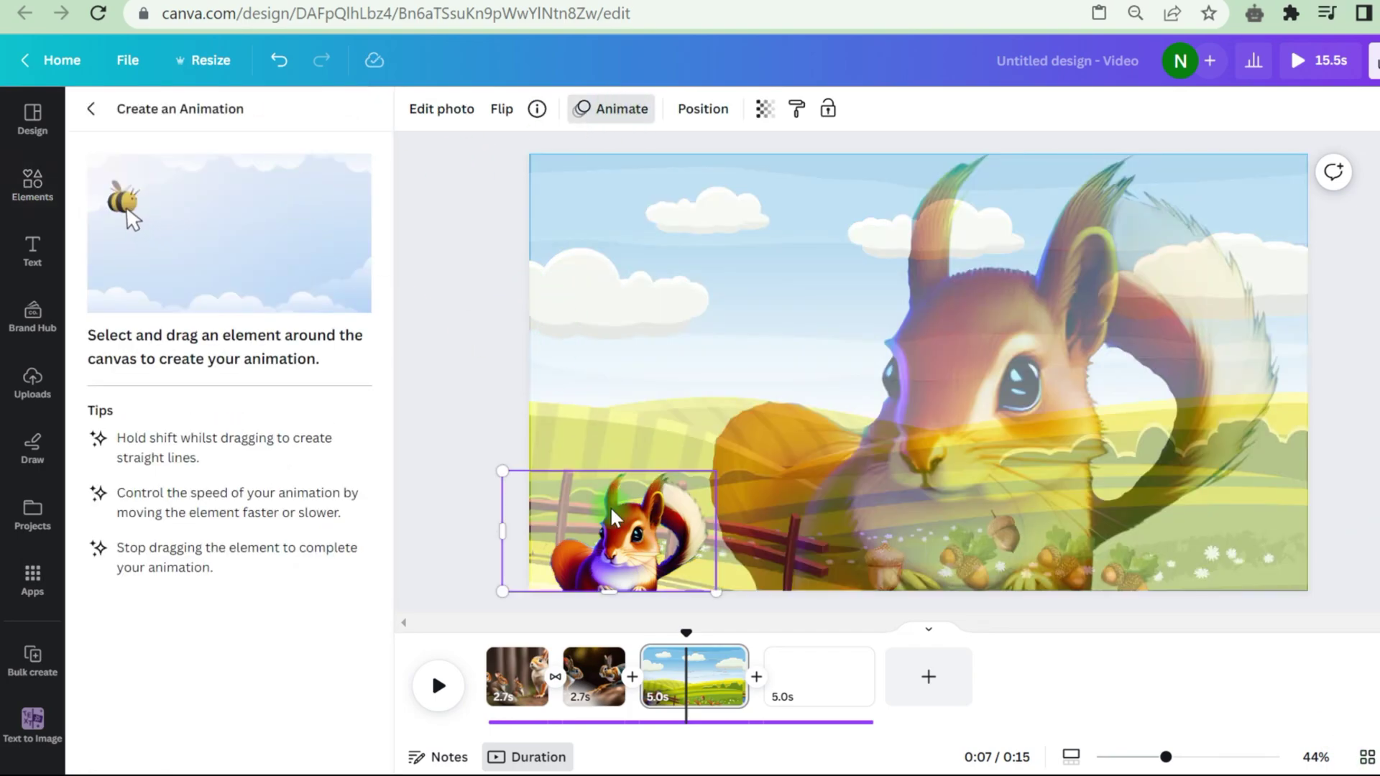
{"action": "left_click_drag", "start_coordinate": [625, 546], "coordinate": [808, 558]}
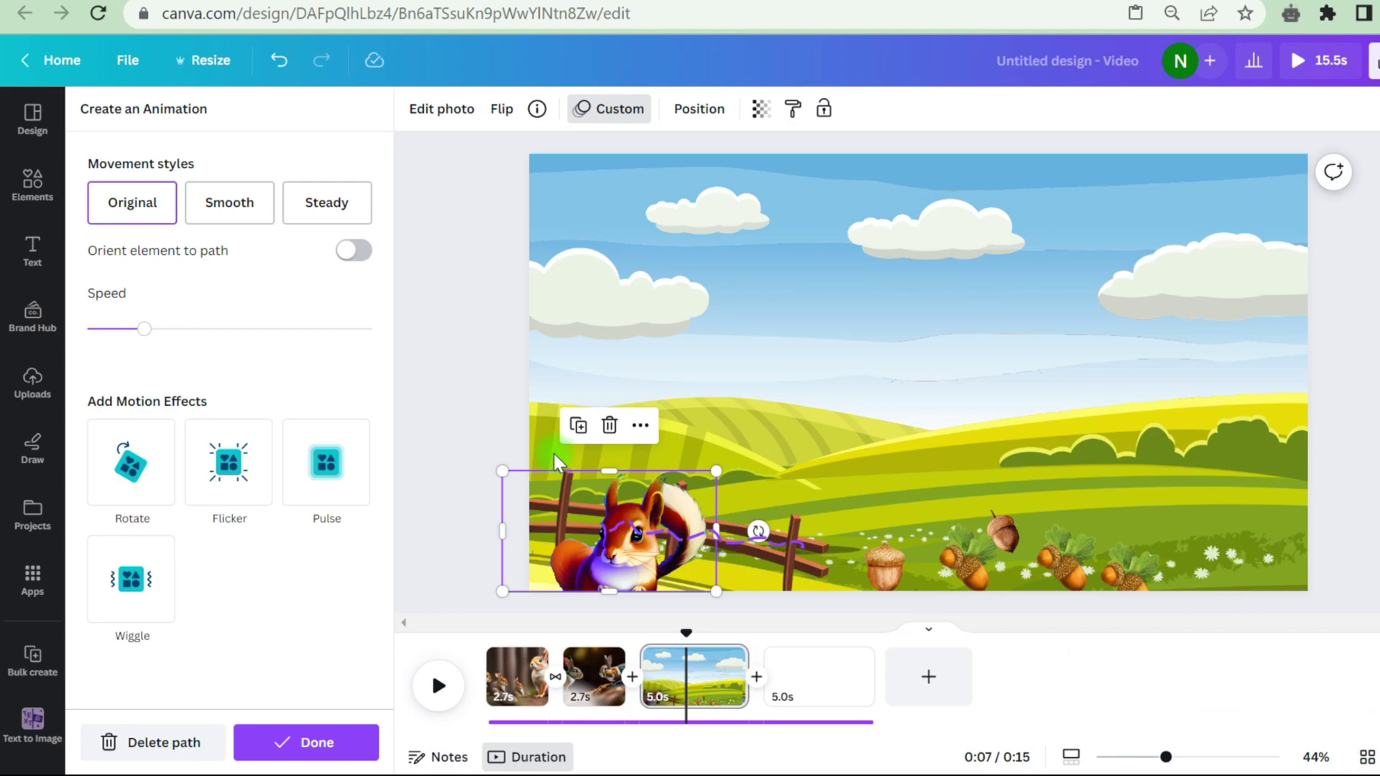
{"action": "left_click_drag", "start_coordinate": [143, 333], "coordinate": [206, 338]}
- Add a snow-particles graphic from a 'snowing effect' search to the rabbit page
{"action": "key", "text": "Escape"}
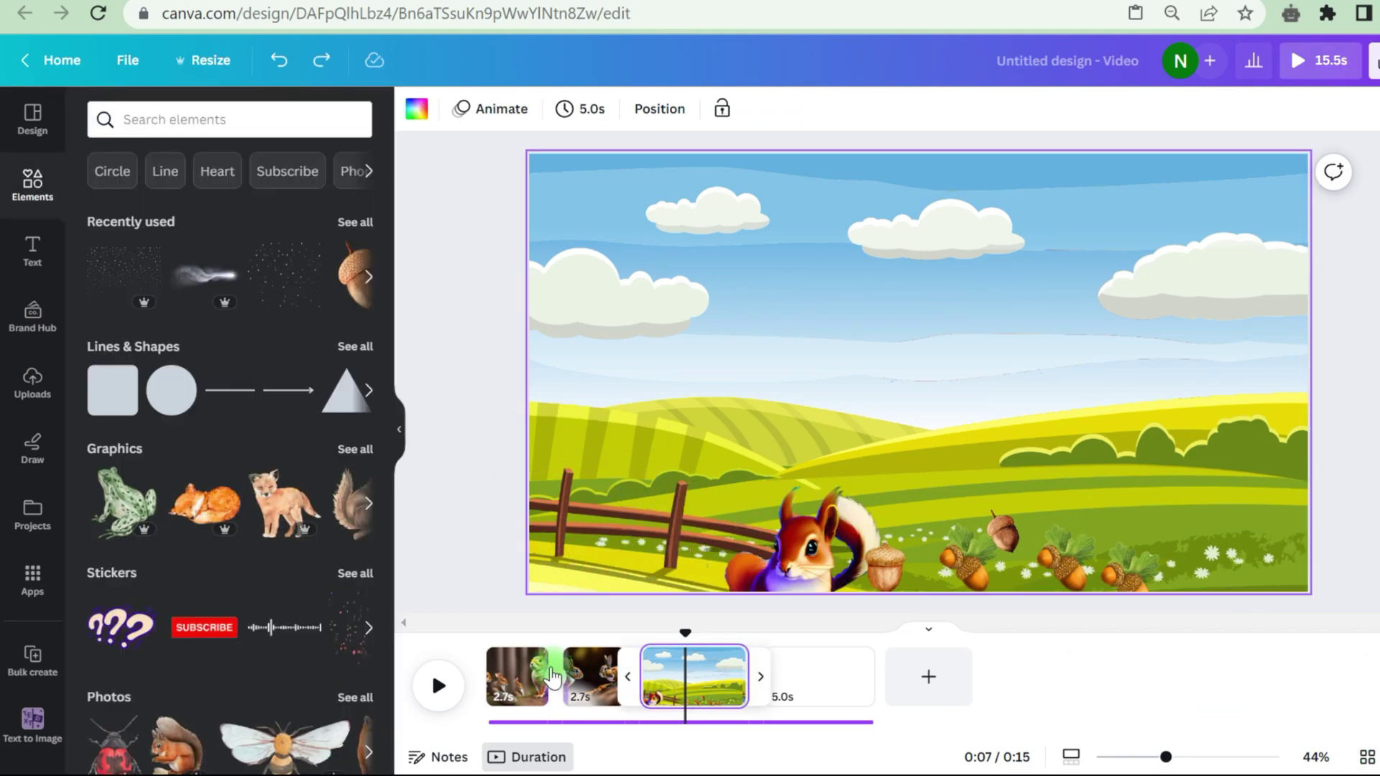
{"action": "left_click", "coordinate": [600, 694]}
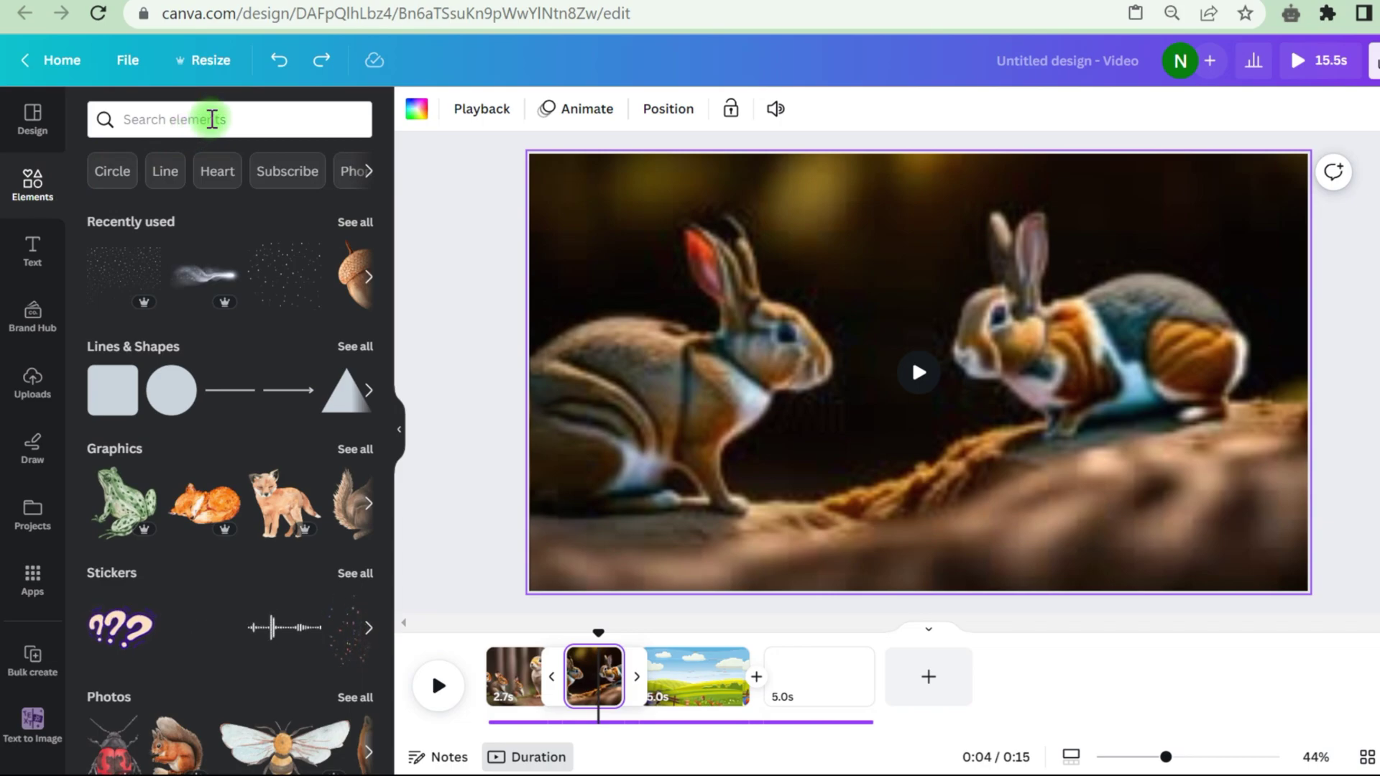
{"action": "left_click", "coordinate": [212, 119]}
{"action": "type", "text": "snowing effect"}
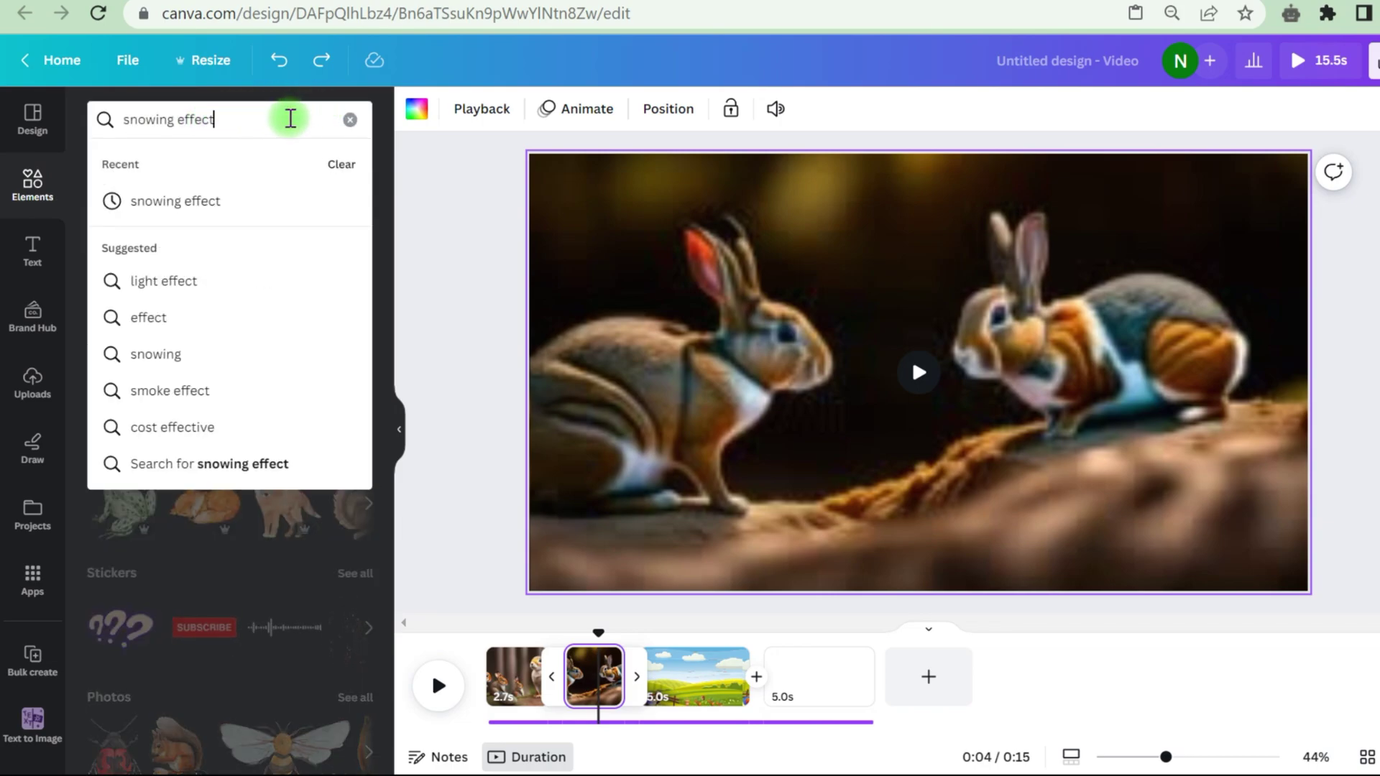
{"action": "key", "text": "Return"}
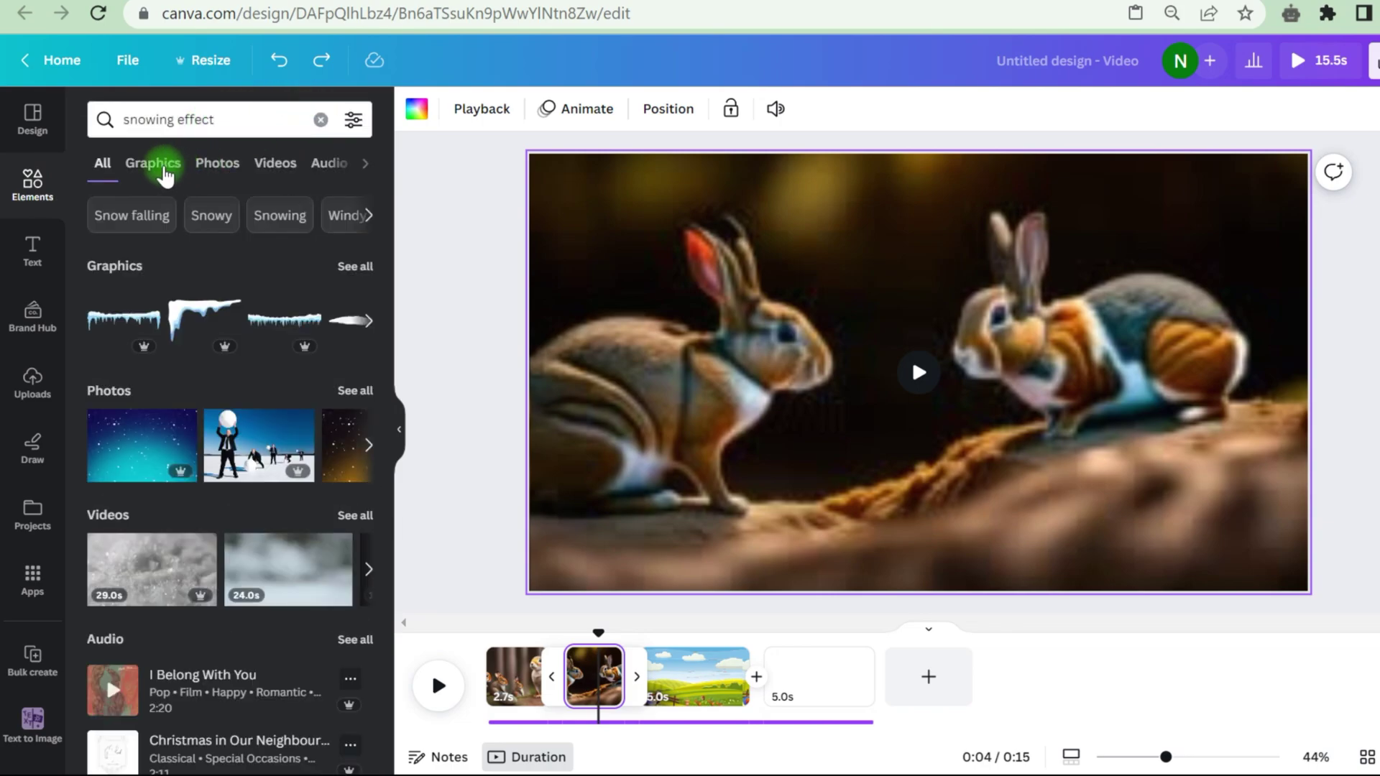
{"action": "left_click", "coordinate": [165, 176]}
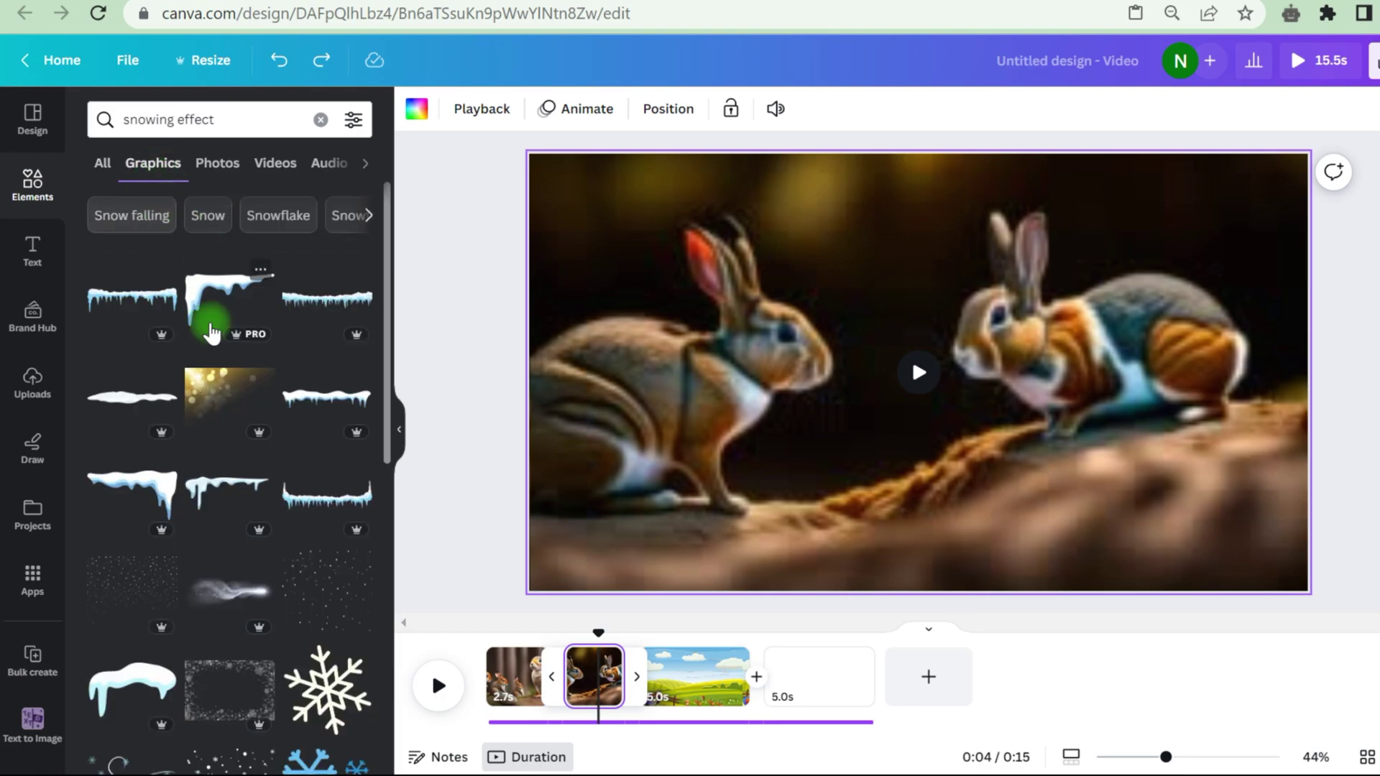
{"action": "scroll", "coordinate": [231, 510], "scroll_direction": "down", "scroll_amount": 5}
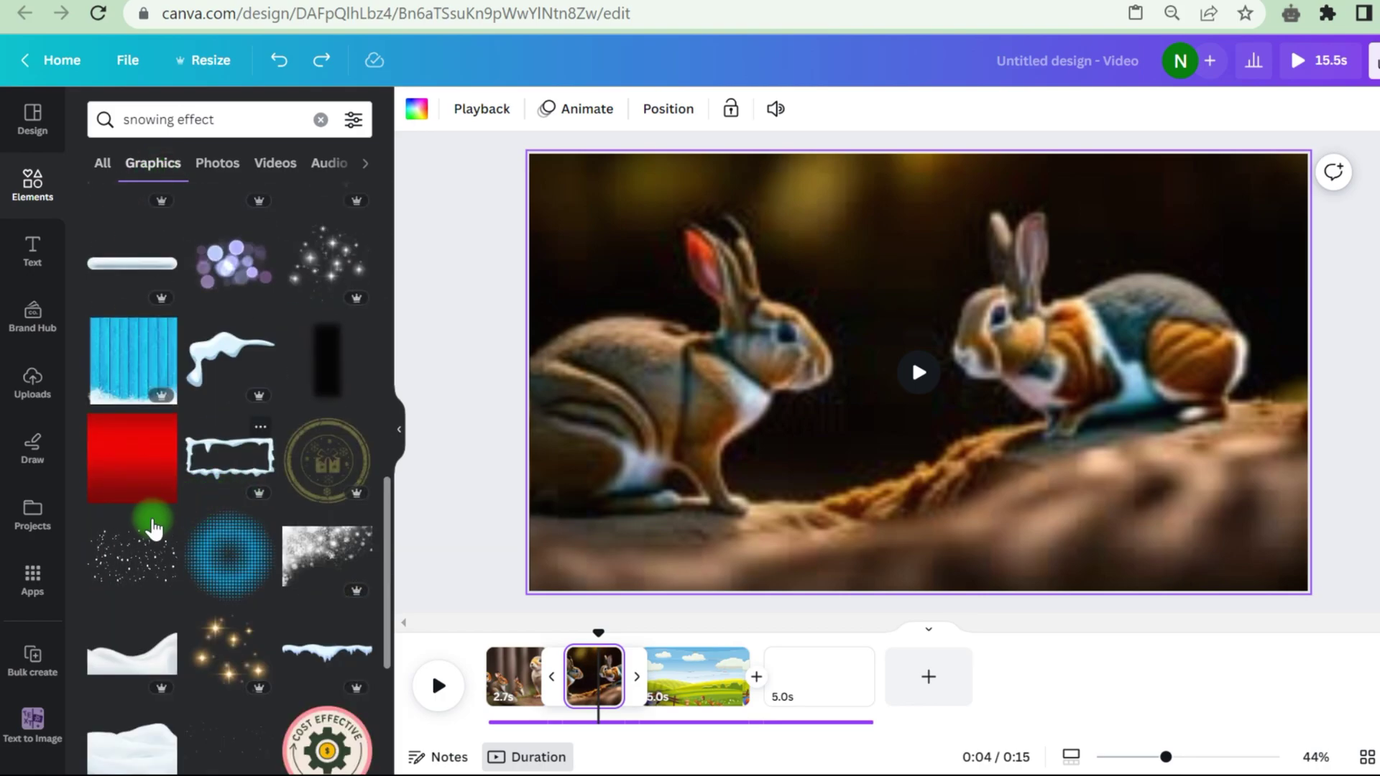
{"action": "left_click", "coordinate": [144, 572]}
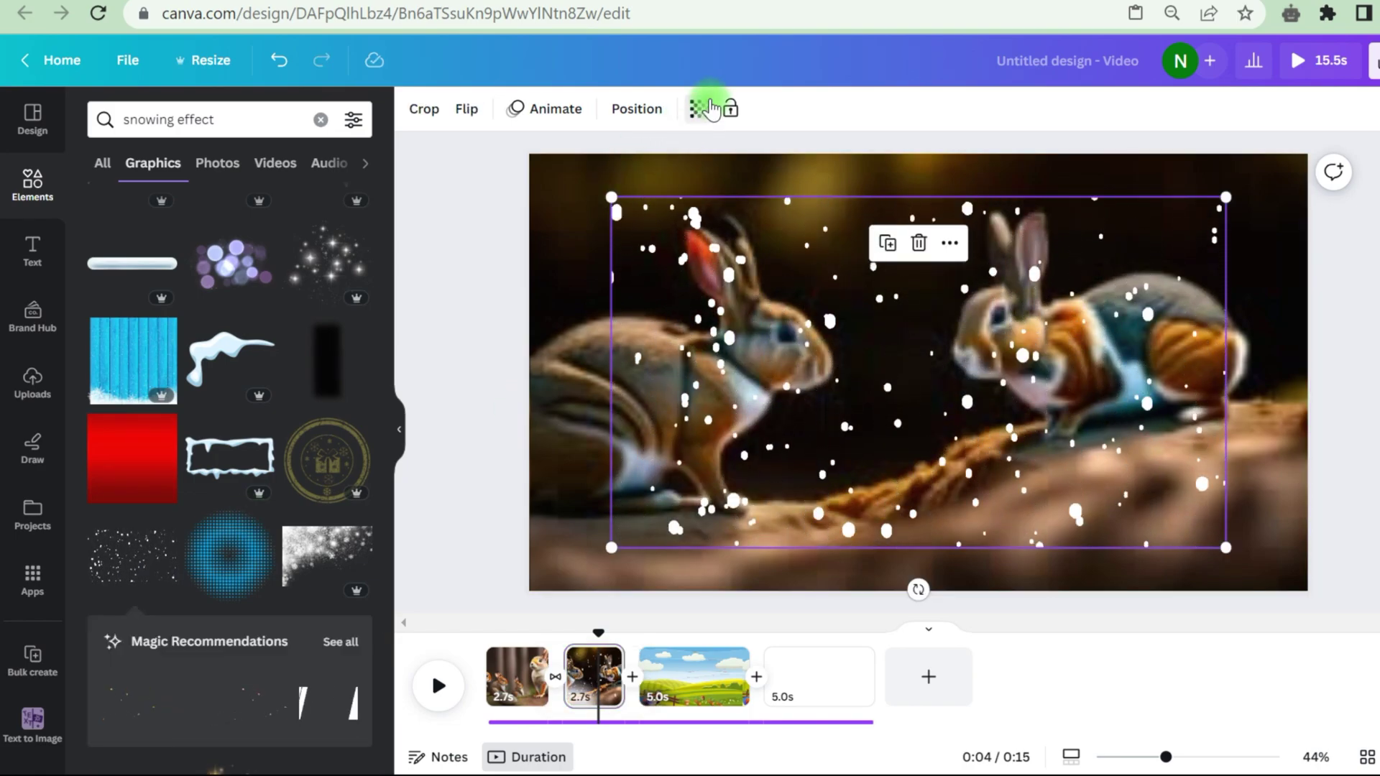
- Set the snow's transparency to 44, stretch it over the whole scene, then return to the meadow
{"action": "left_click", "coordinate": [698, 108]}
{"action": "left_click_drag", "start_coordinate": [631, 180], "coordinate": [598, 184]}
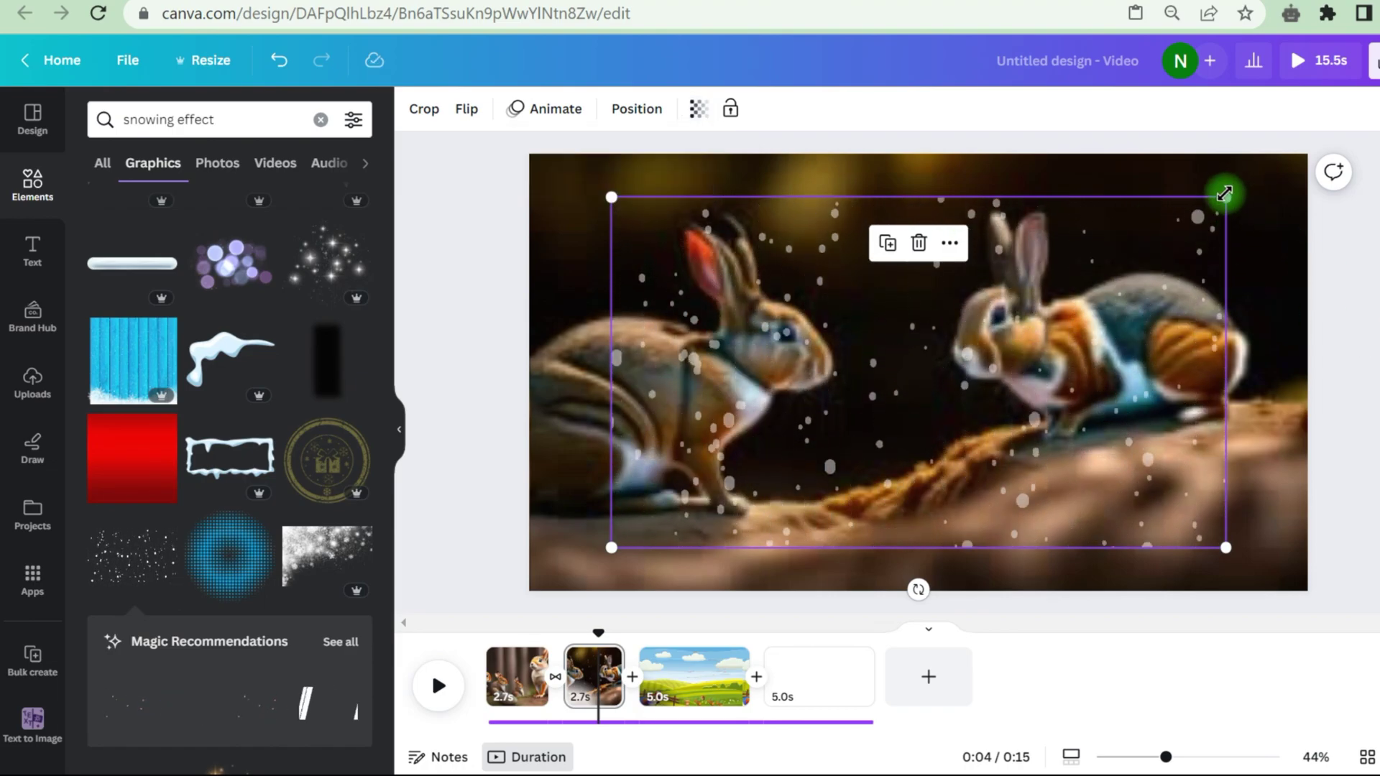
{"action": "left_click_drag", "start_coordinate": [1308, 166], "coordinate": [1283, 203]}
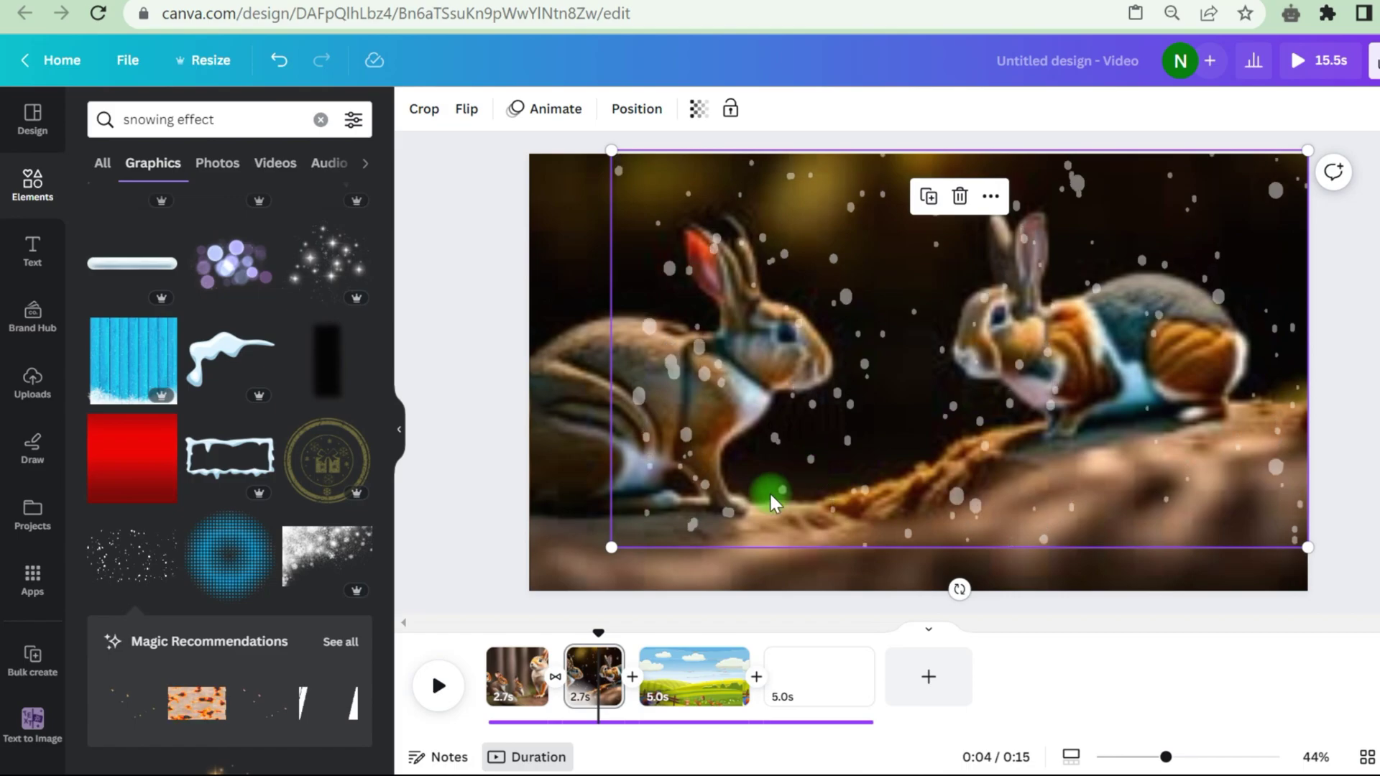
{"action": "left_click_drag", "start_coordinate": [585, 570], "coordinate": [532, 594]}
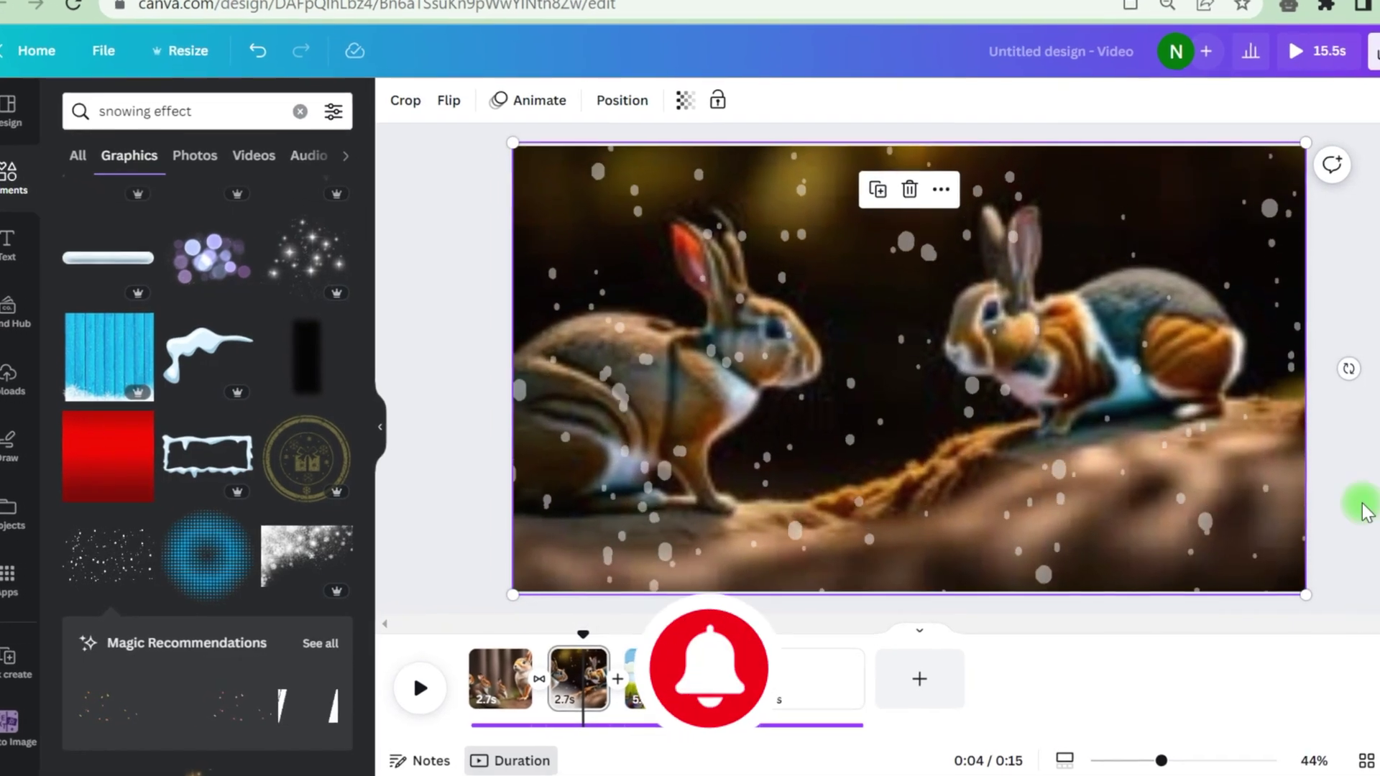
{"action": "left_click", "coordinate": [1362, 503]}
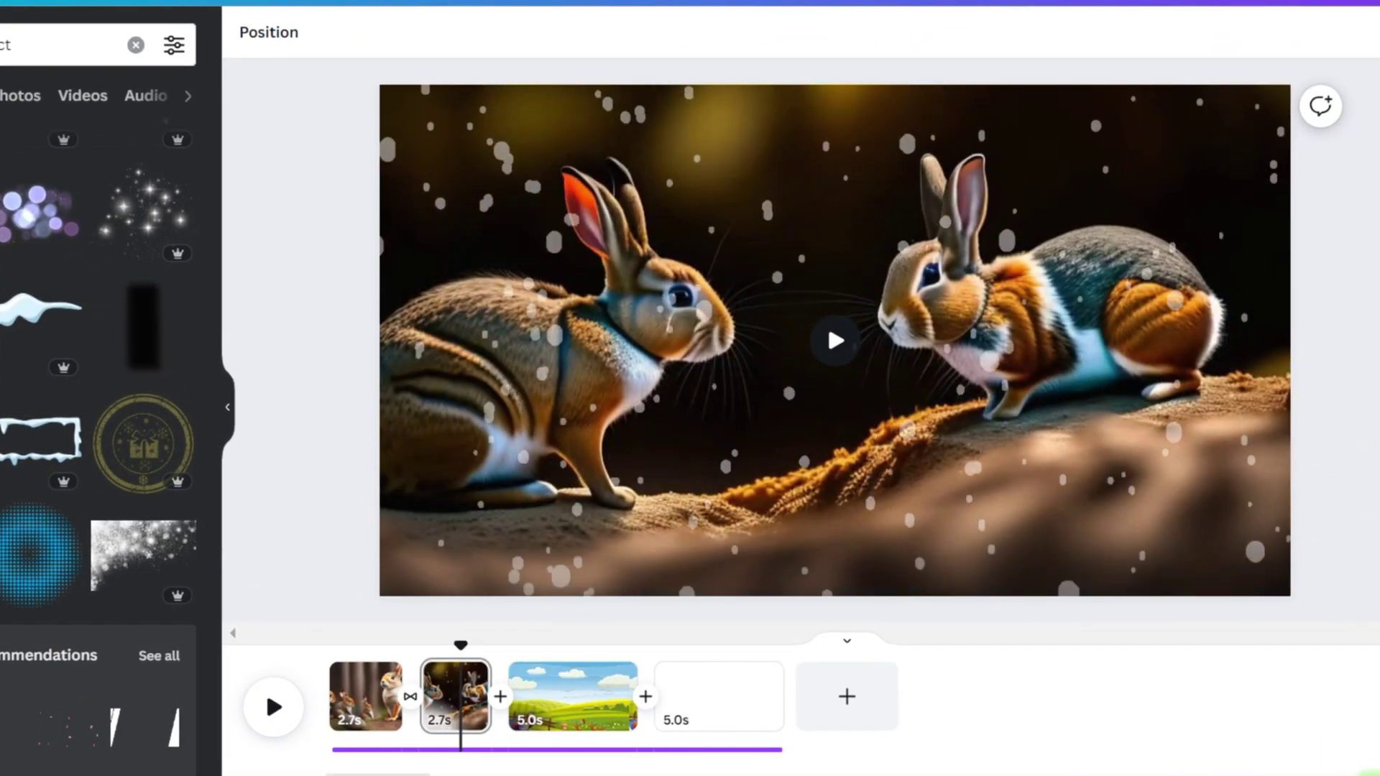
{"action": "left_click", "coordinate": [1032, 727]}
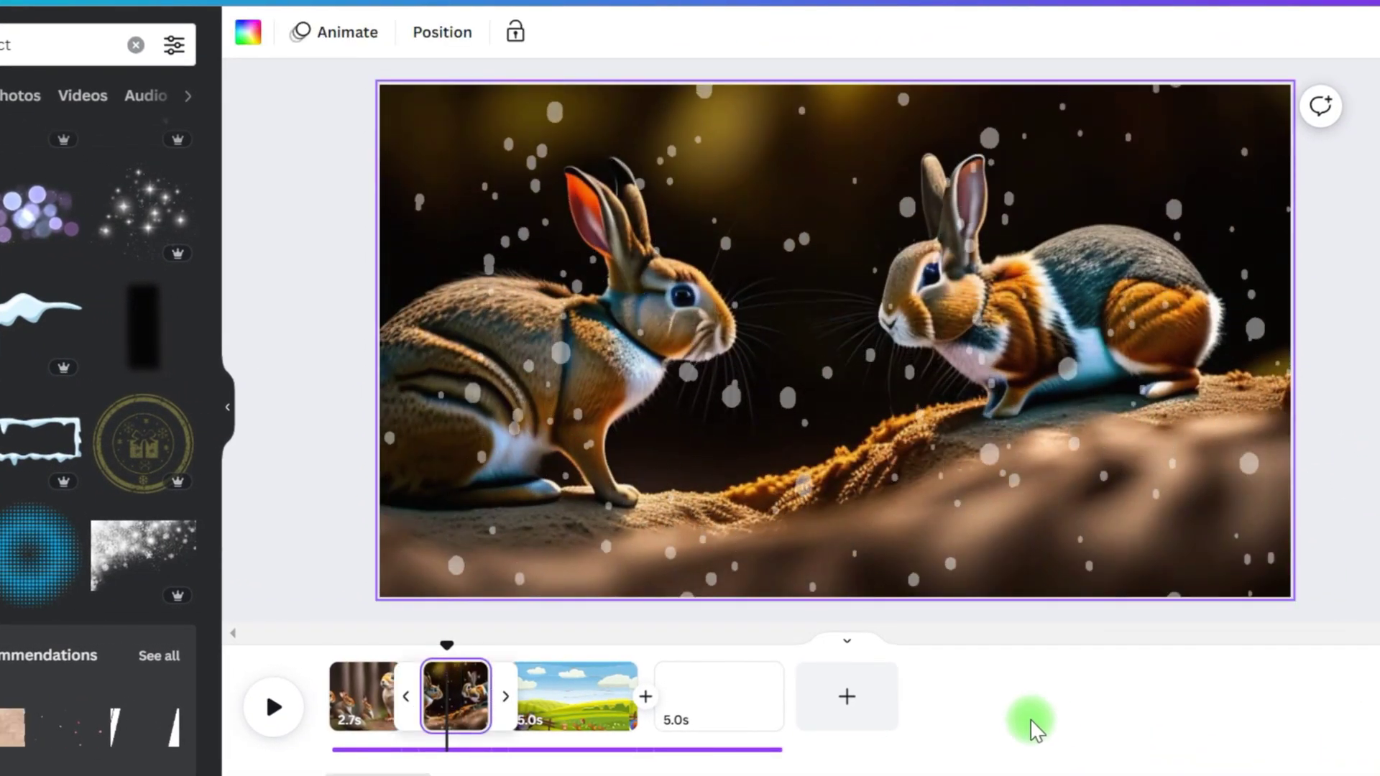
{"action": "left_click", "coordinate": [612, 703]}
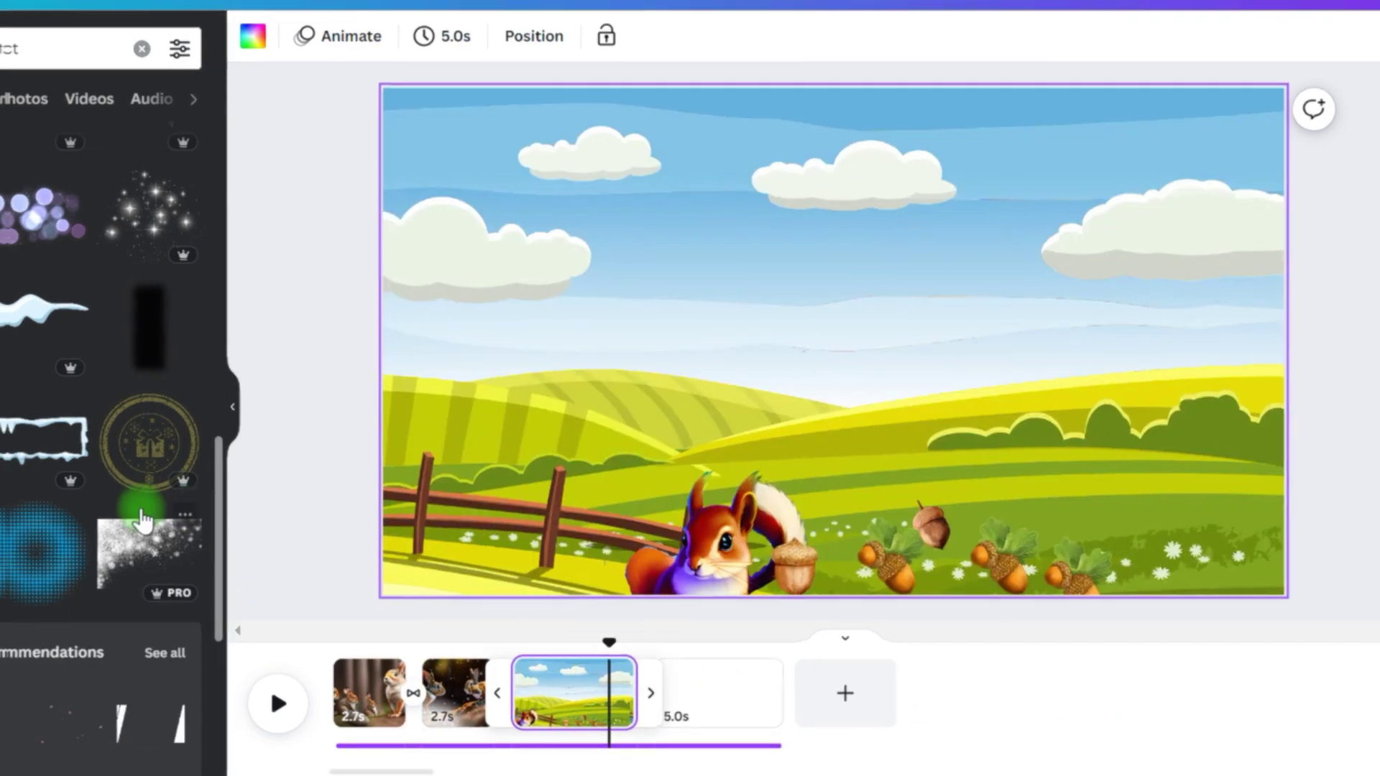
- Add a falling-leaves sticker to the meadow page and stretch it over the whole scene
{"action": "scroll", "coordinate": [148, 493], "scroll_direction": "down", "scroll_amount": 3}
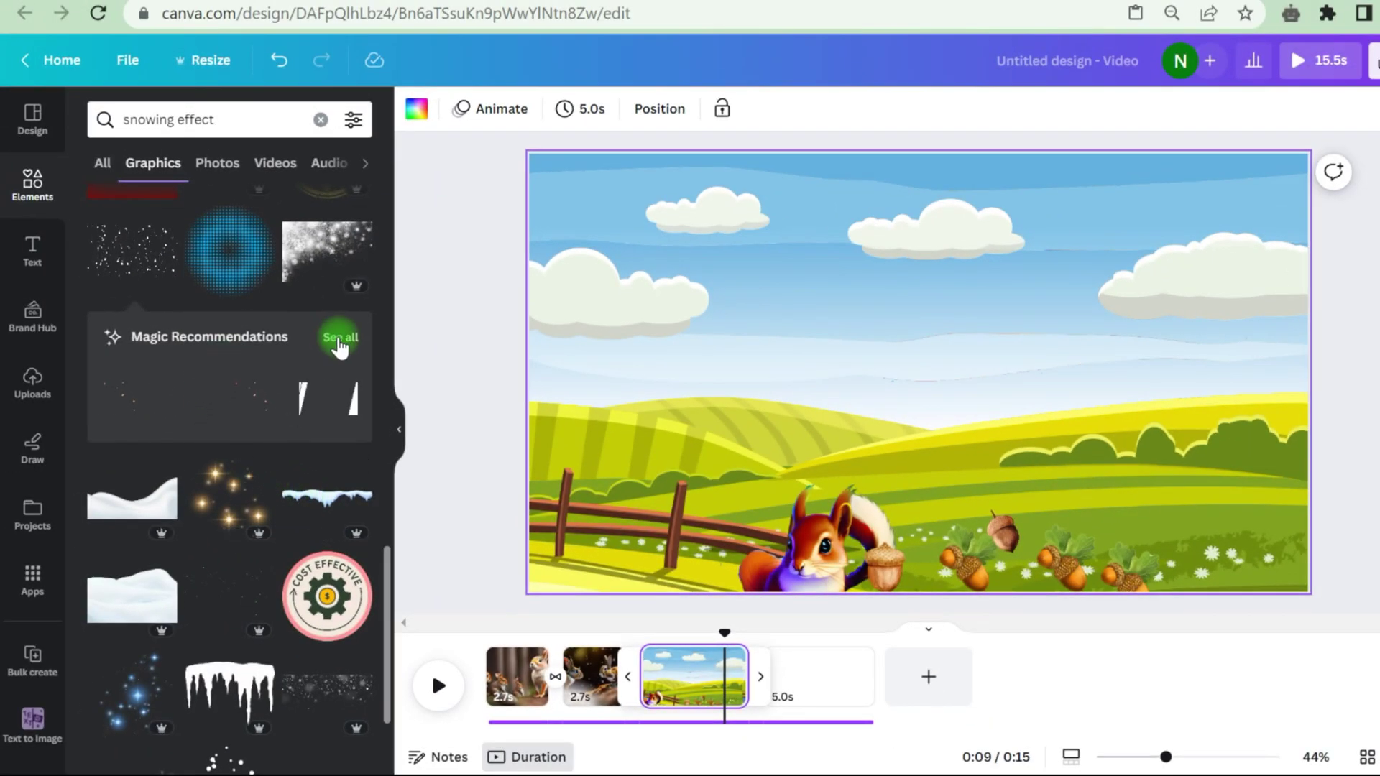
{"action": "left_click", "coordinate": [339, 343]}
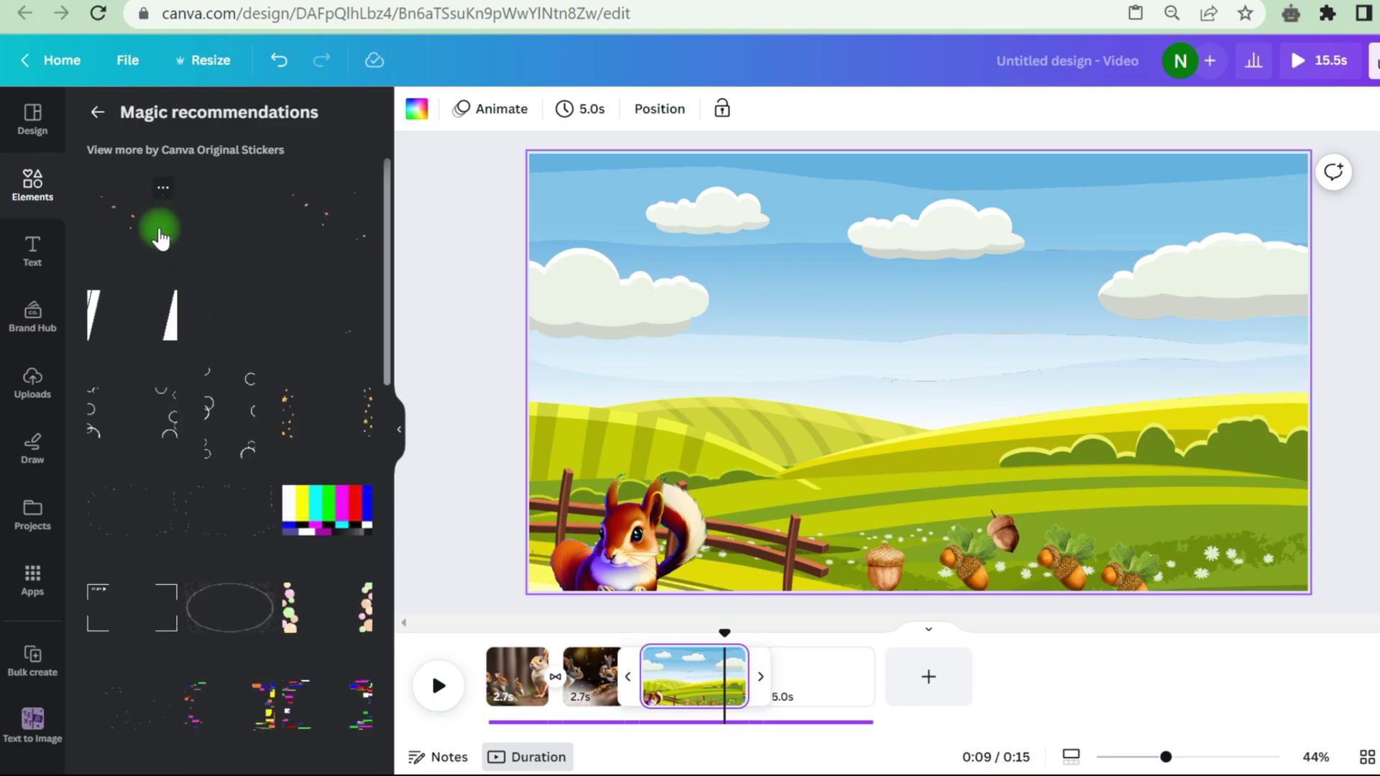
{"action": "left_click", "coordinate": [161, 233]}
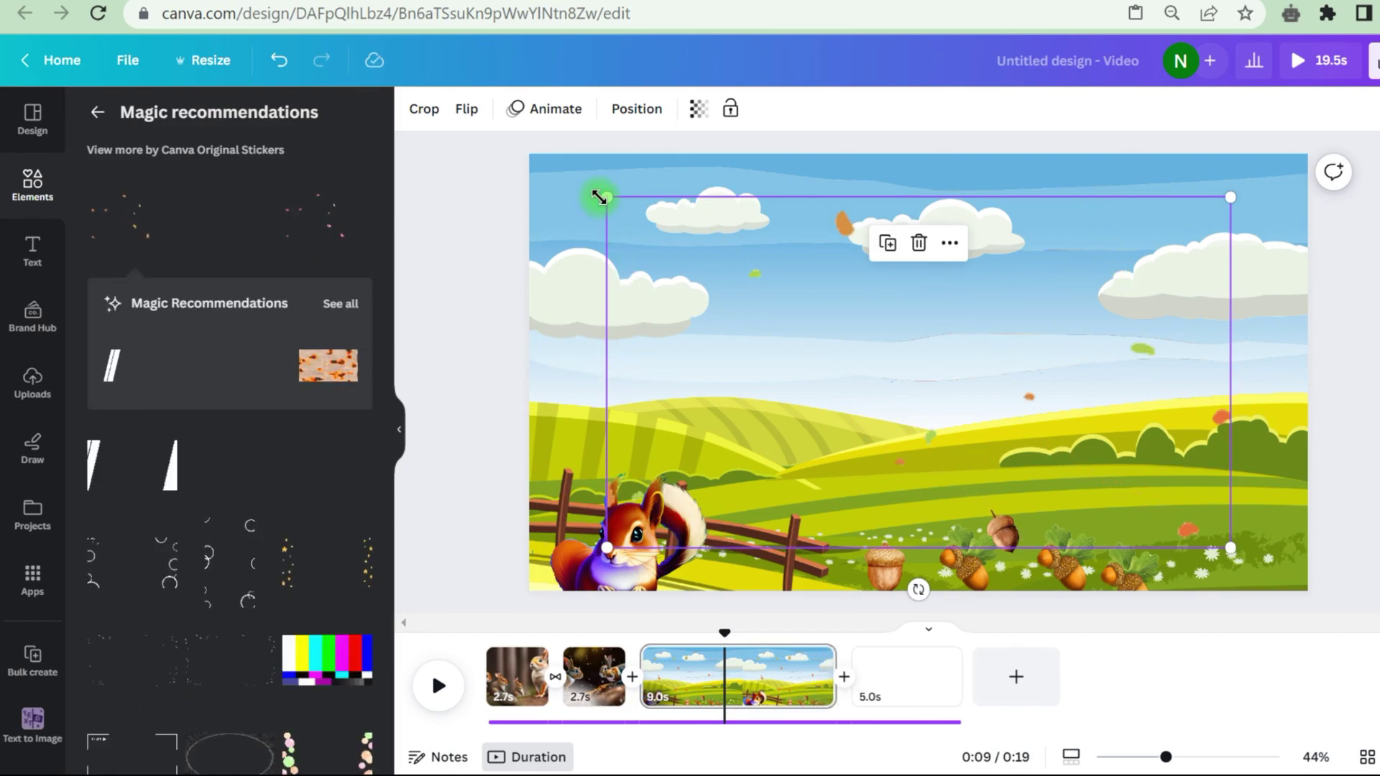
{"action": "left_click_drag", "start_coordinate": [558, 185], "coordinate": [528, 153]}
{"action": "left_click_drag", "start_coordinate": [1224, 548], "coordinate": [1335, 609]}
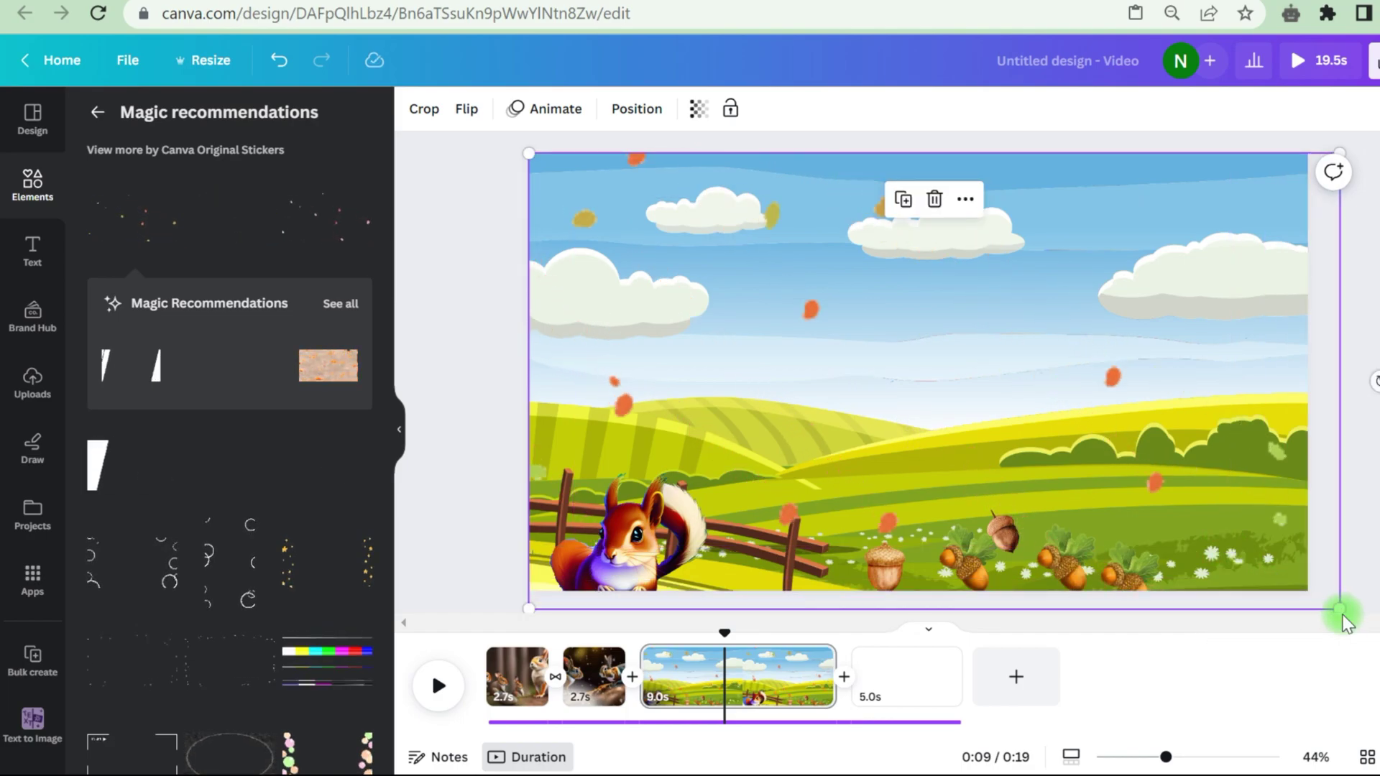
{"action": "left_click", "coordinate": [1375, 544]}
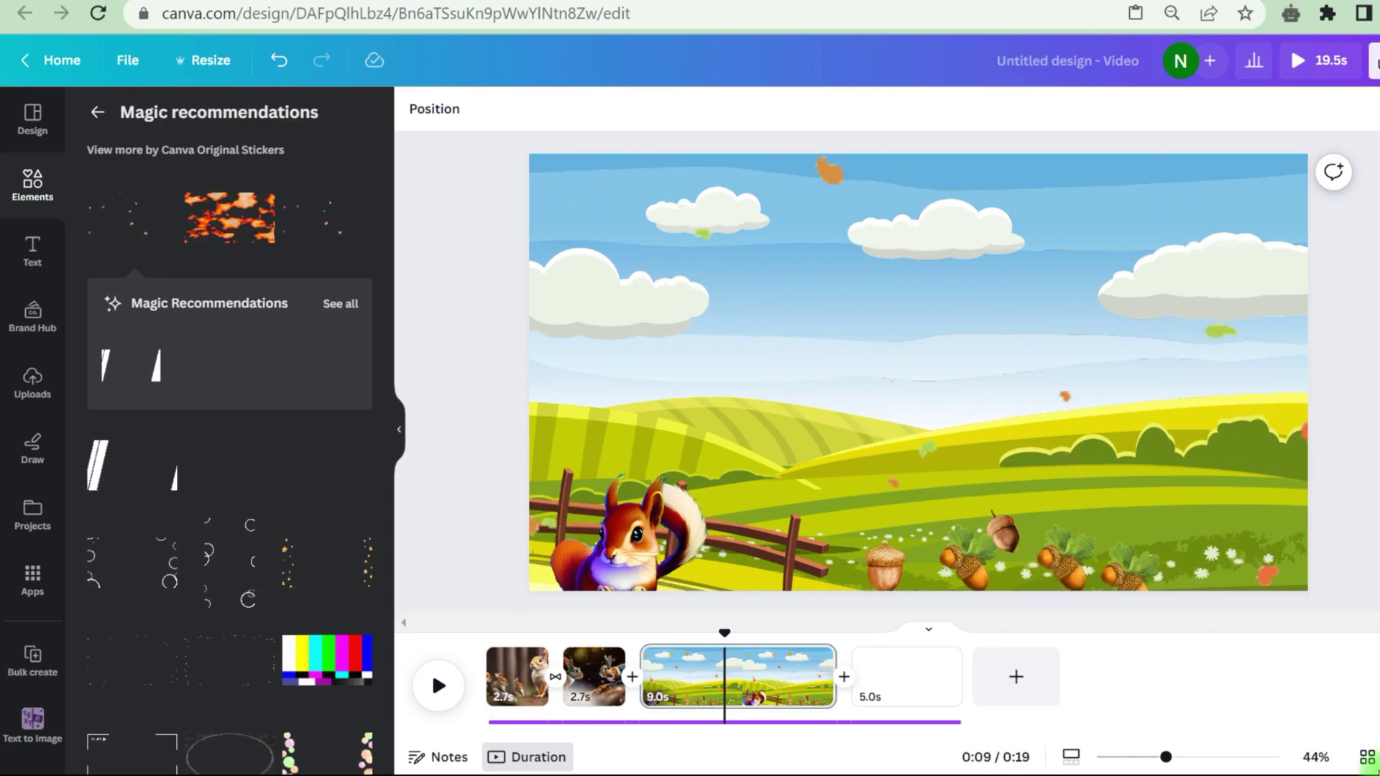
- Lengthen the first and second scenes to 3.0 seconds each
{"action": "left_click", "coordinate": [524, 671]}
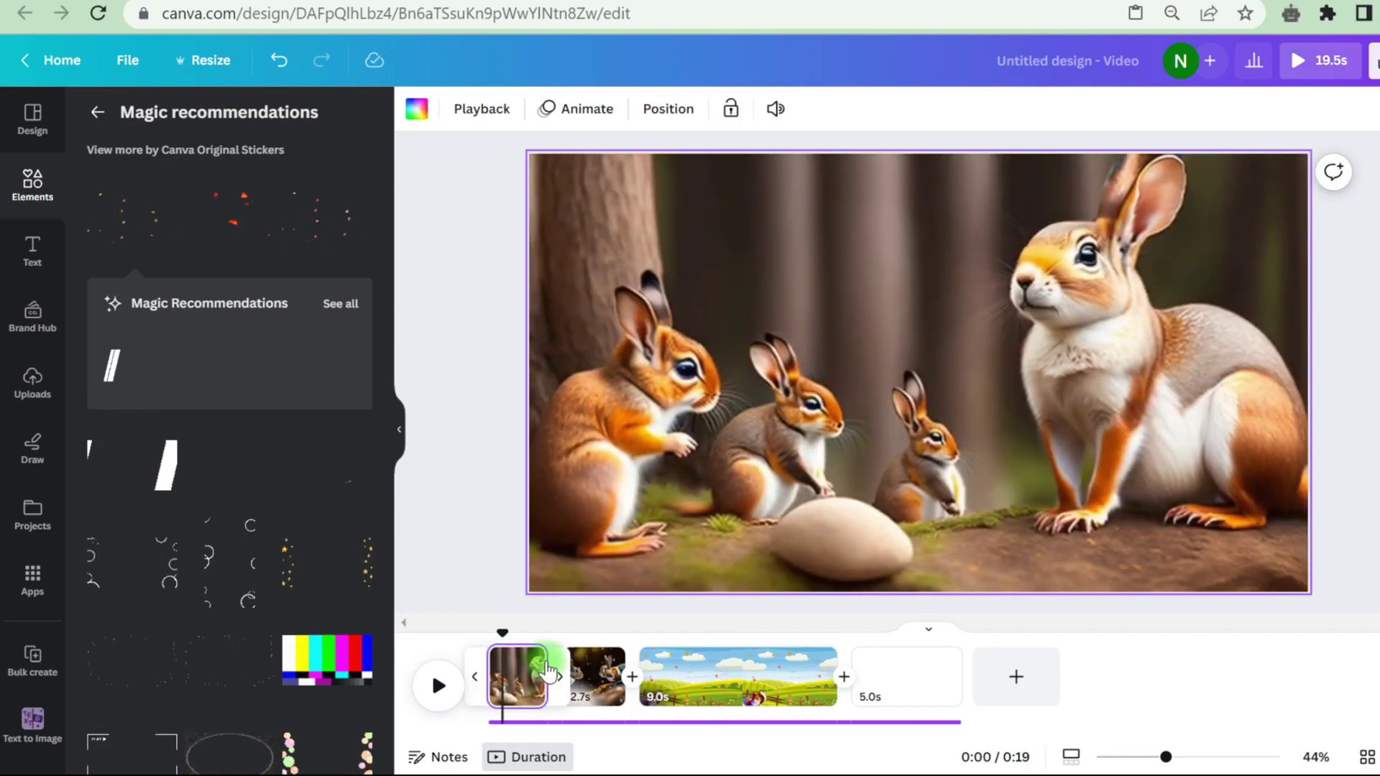
{"action": "left_click_drag", "start_coordinate": [550, 660], "coordinate": [647, 670]}
{"action": "left_click", "coordinate": [591, 672]}
{"action": "left_click_drag", "start_coordinate": [872, 677], "coordinate": [925, 669]}
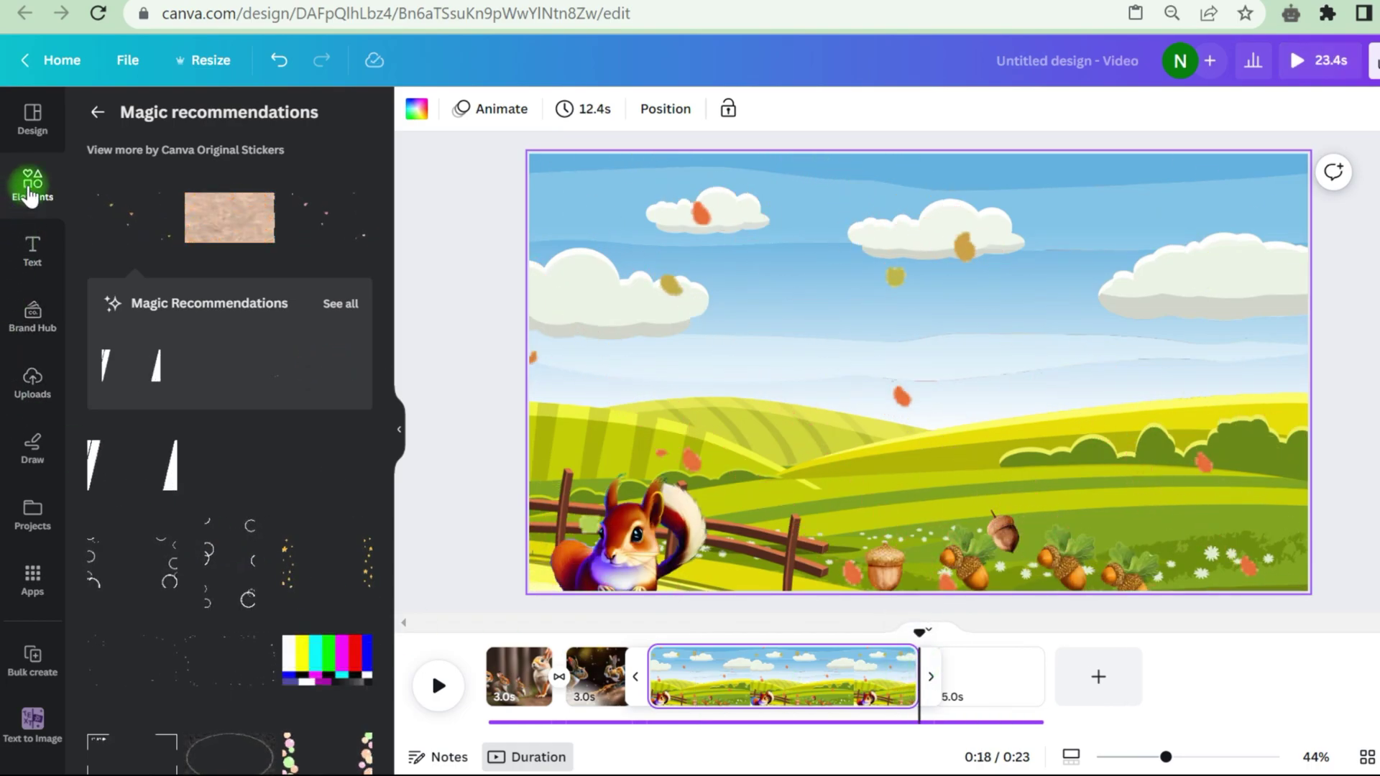
- Open the Audio library from Apps and scroll through the available tracks
{"action": "left_click", "coordinate": [32, 182]}
{"action": "left_click", "coordinate": [40, 389]}
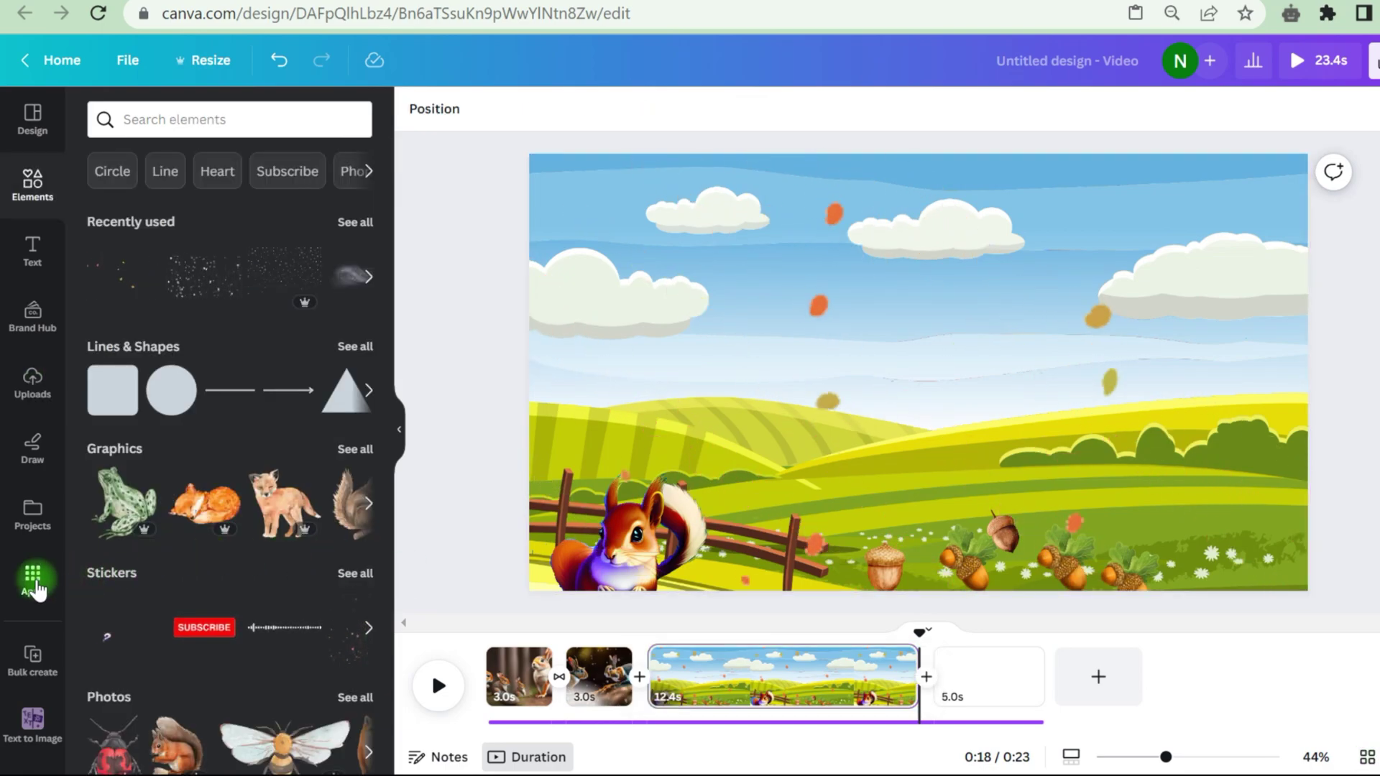
{"action": "left_click", "coordinate": [34, 579]}
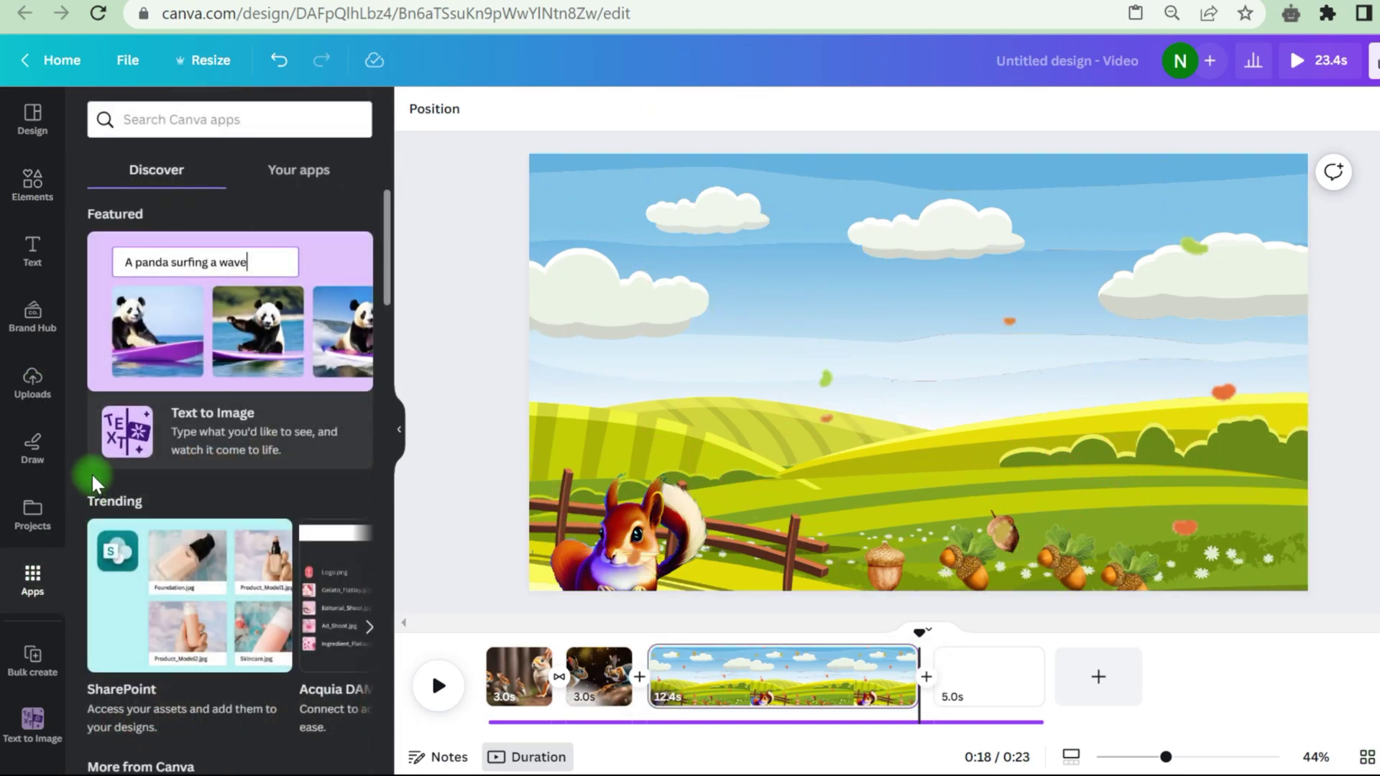
{"action": "scroll", "coordinate": [266, 507], "scroll_direction": "down", "scroll_amount": 5}
{"action": "left_click", "coordinate": [351, 248]}
{"action": "scroll", "coordinate": [280, 331], "scroll_direction": "down", "scroll_amount": 10}
{"action": "scroll", "coordinate": [280, 344], "scroll_direction": "down", "scroll_amount": 4}
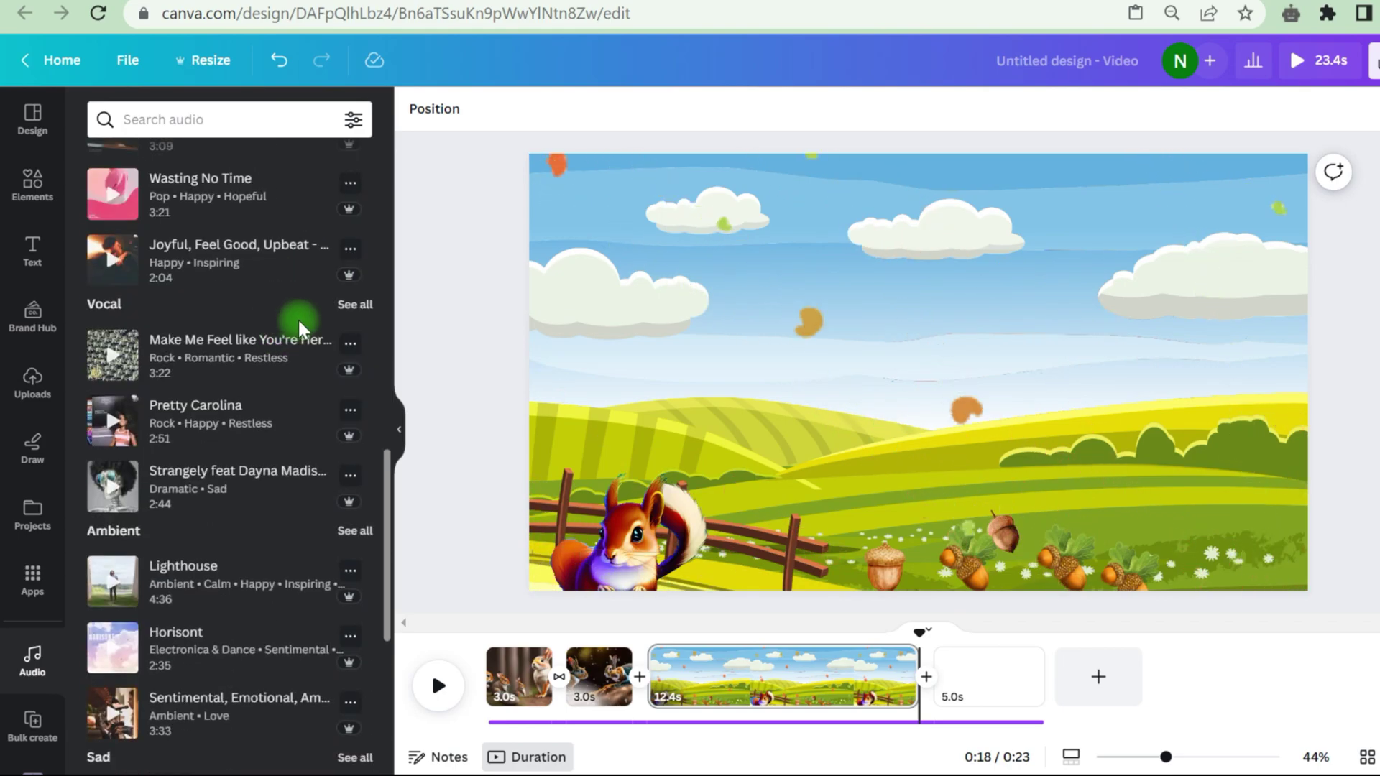
{"action": "scroll", "coordinate": [295, 359], "scroll_direction": "down", "scroll_amount": 6}
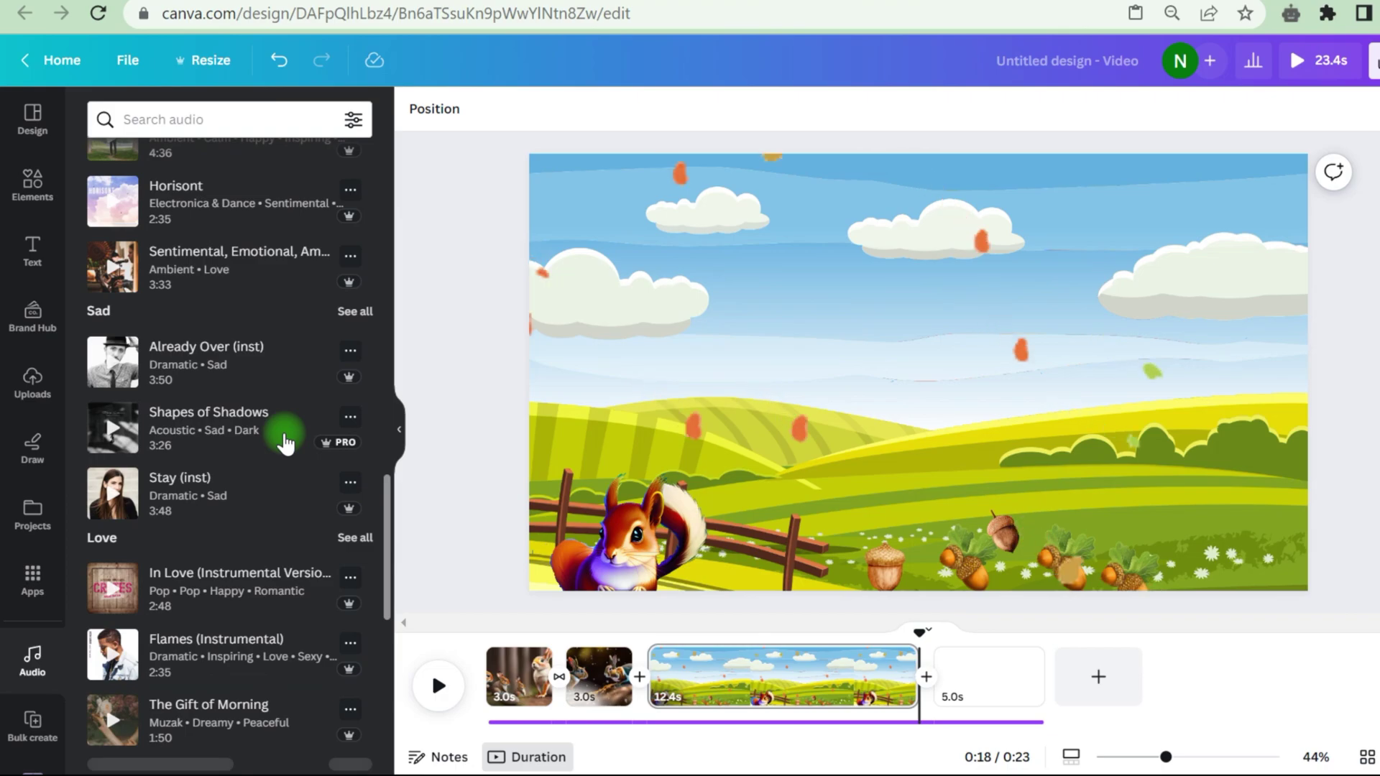
{"action": "scroll", "coordinate": [286, 444], "scroll_direction": "down", "scroll_amount": 4}
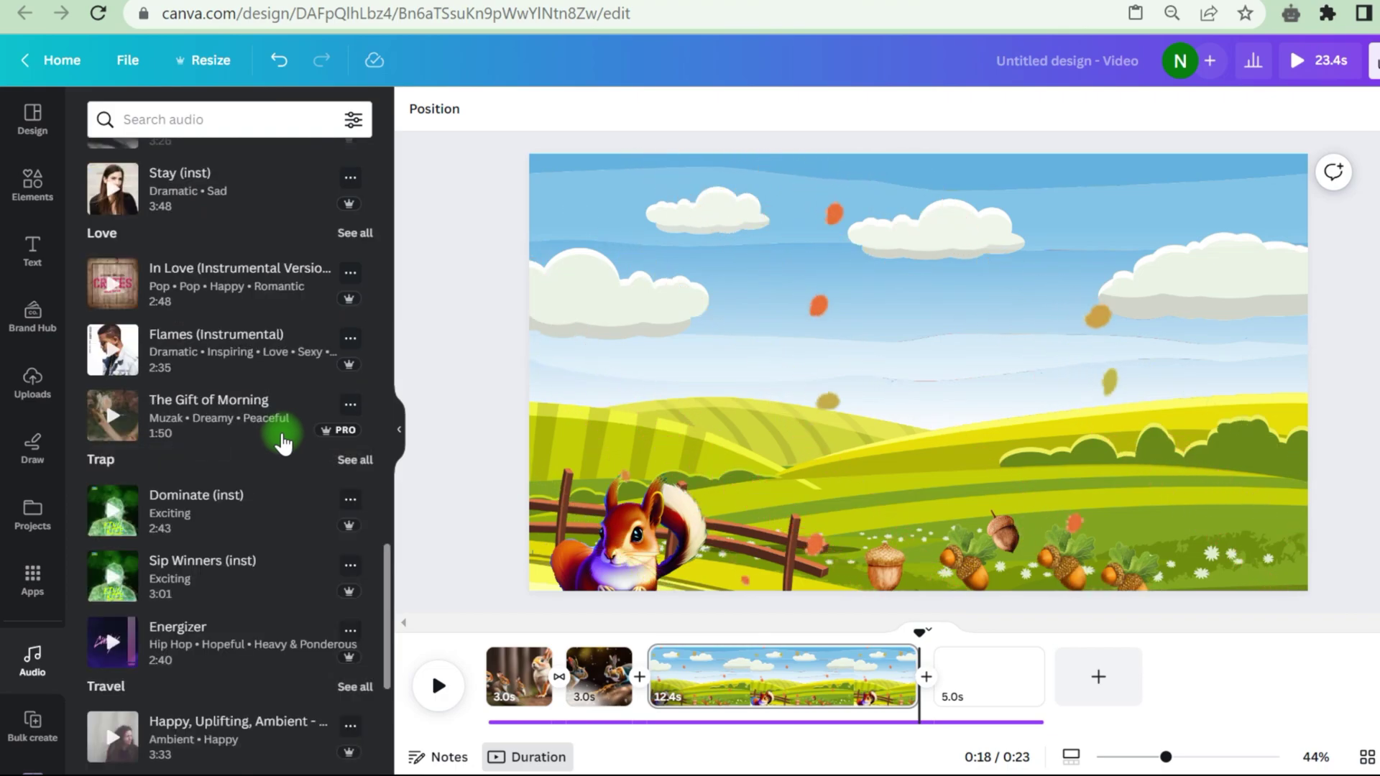
{"action": "scroll", "coordinate": [284, 443], "scroll_direction": "up", "scroll_amount": 8}
{"action": "scroll", "coordinate": [284, 443], "scroll_direction": "up", "scroll_amount": 8}
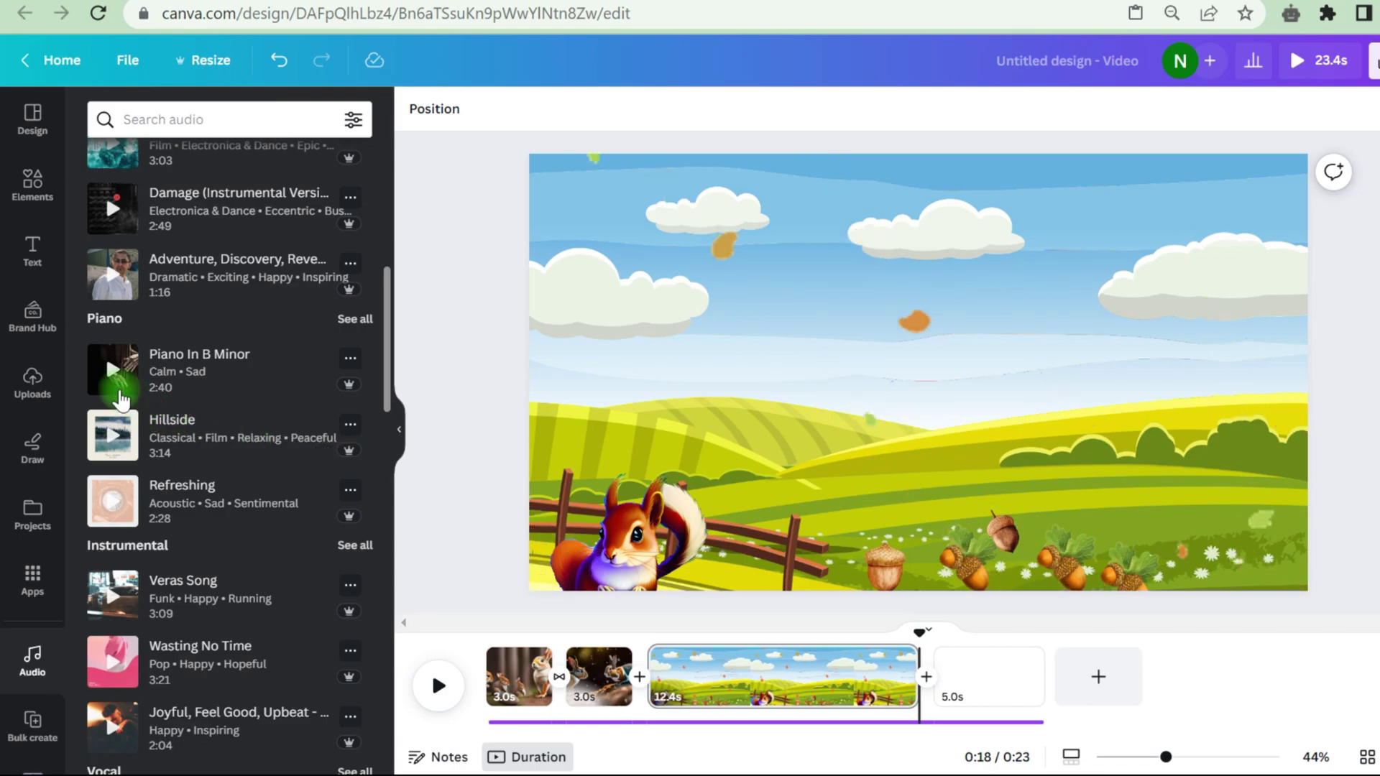
- Check the uploaded audio files, then return to preview the We Are Waves track
{"action": "left_click", "coordinate": [33, 380]}
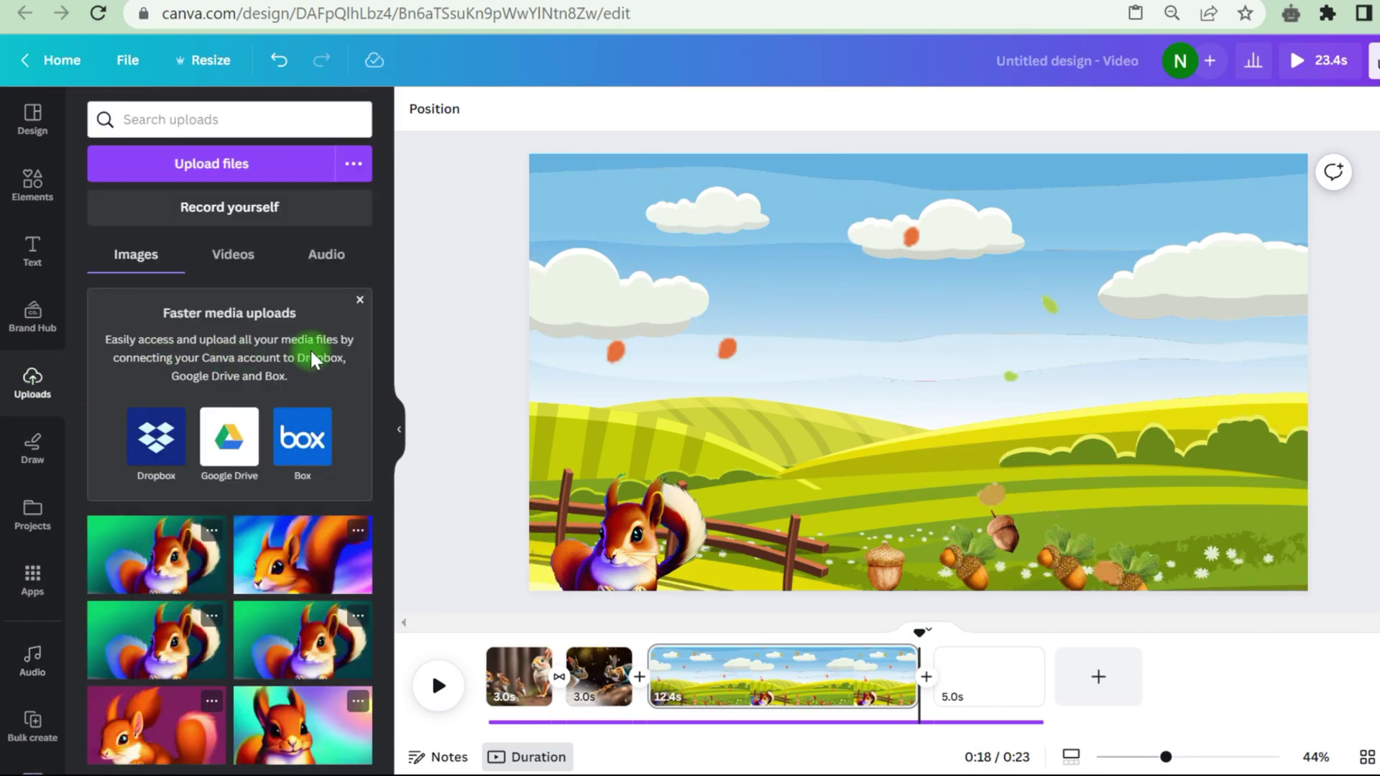
{"action": "left_click", "coordinate": [327, 256]}
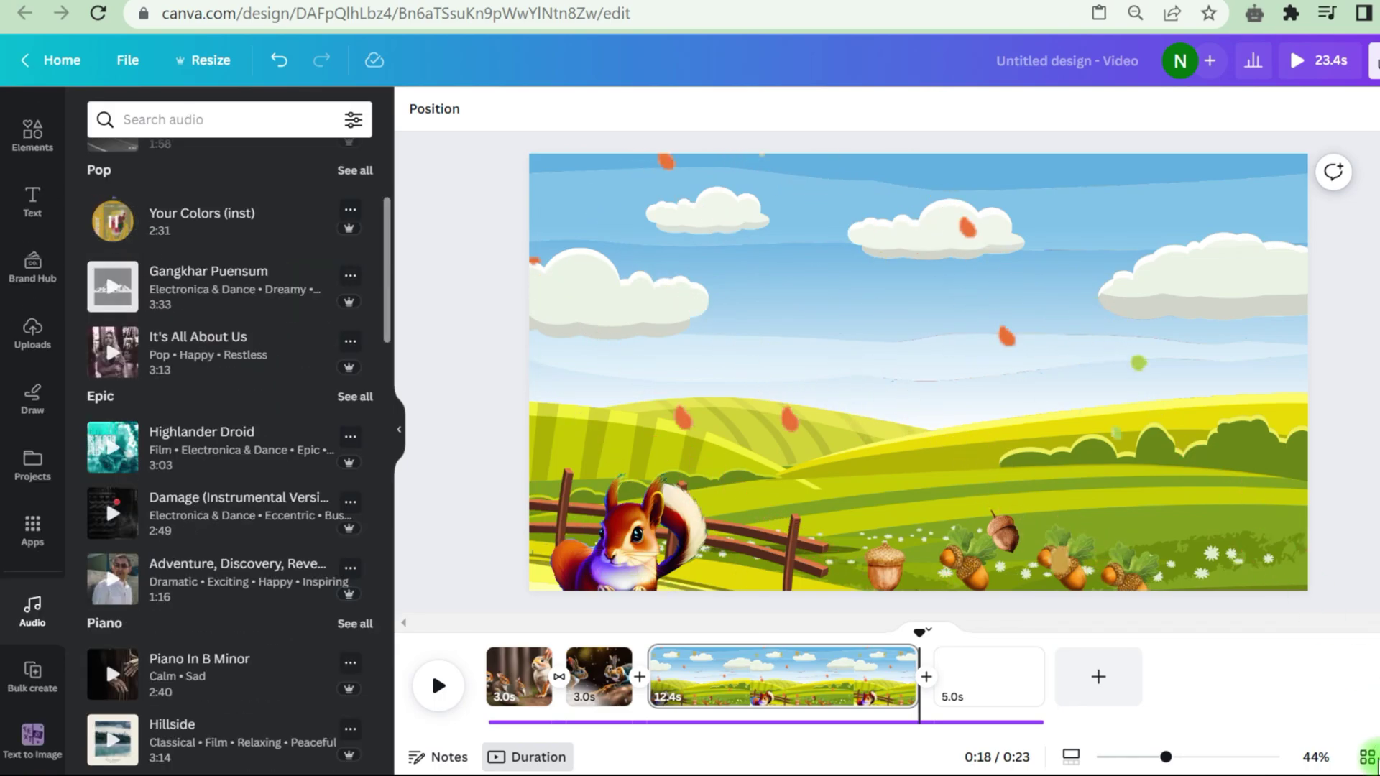
{"action": "scroll", "coordinate": [266, 331], "scroll_direction": "up", "scroll_amount": 4}
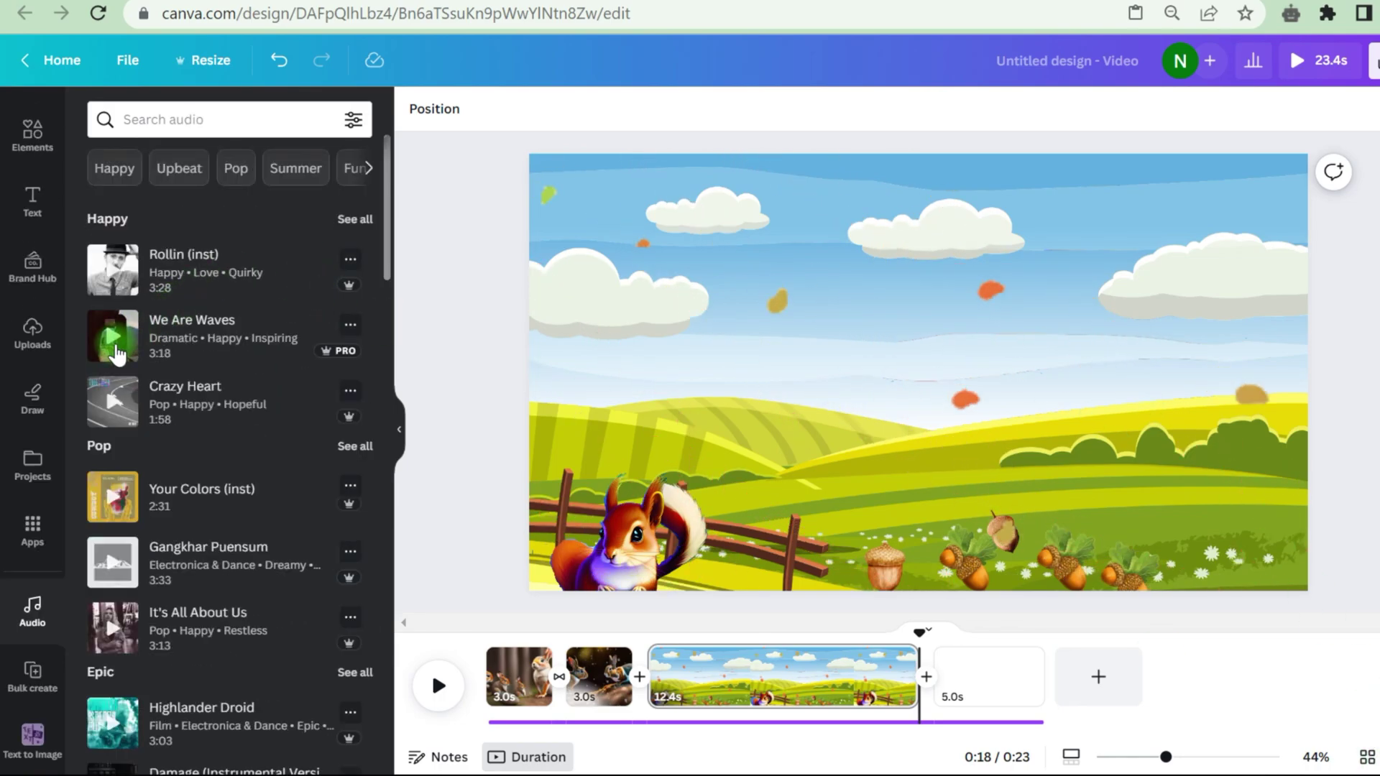
{"action": "left_click_drag", "start_coordinate": [266, 335], "coordinate": [278, 245]}
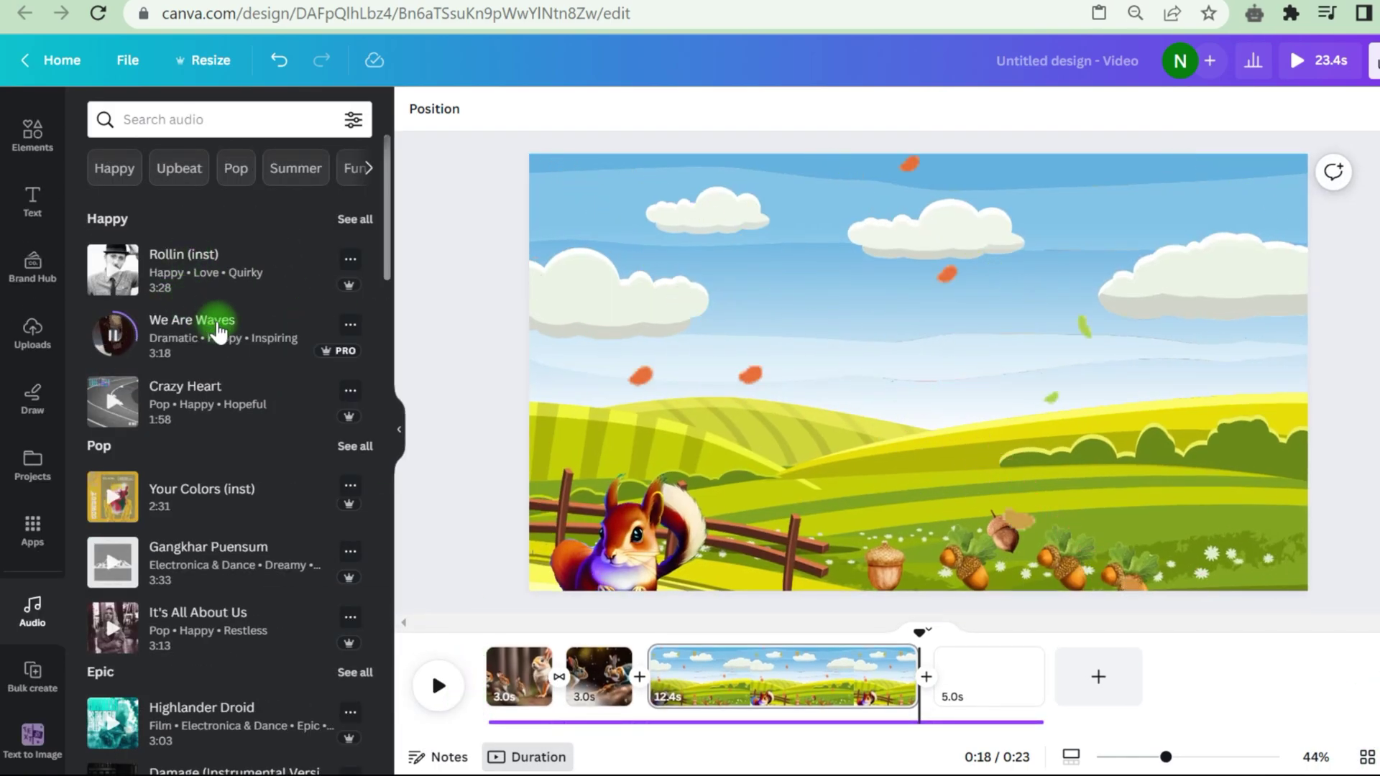
- Add We Are Waves stretched across the full video, play it, and set its volume to 65
{"action": "left_click", "coordinate": [217, 333]}
{"action": "left_click", "coordinate": [354, 321]}
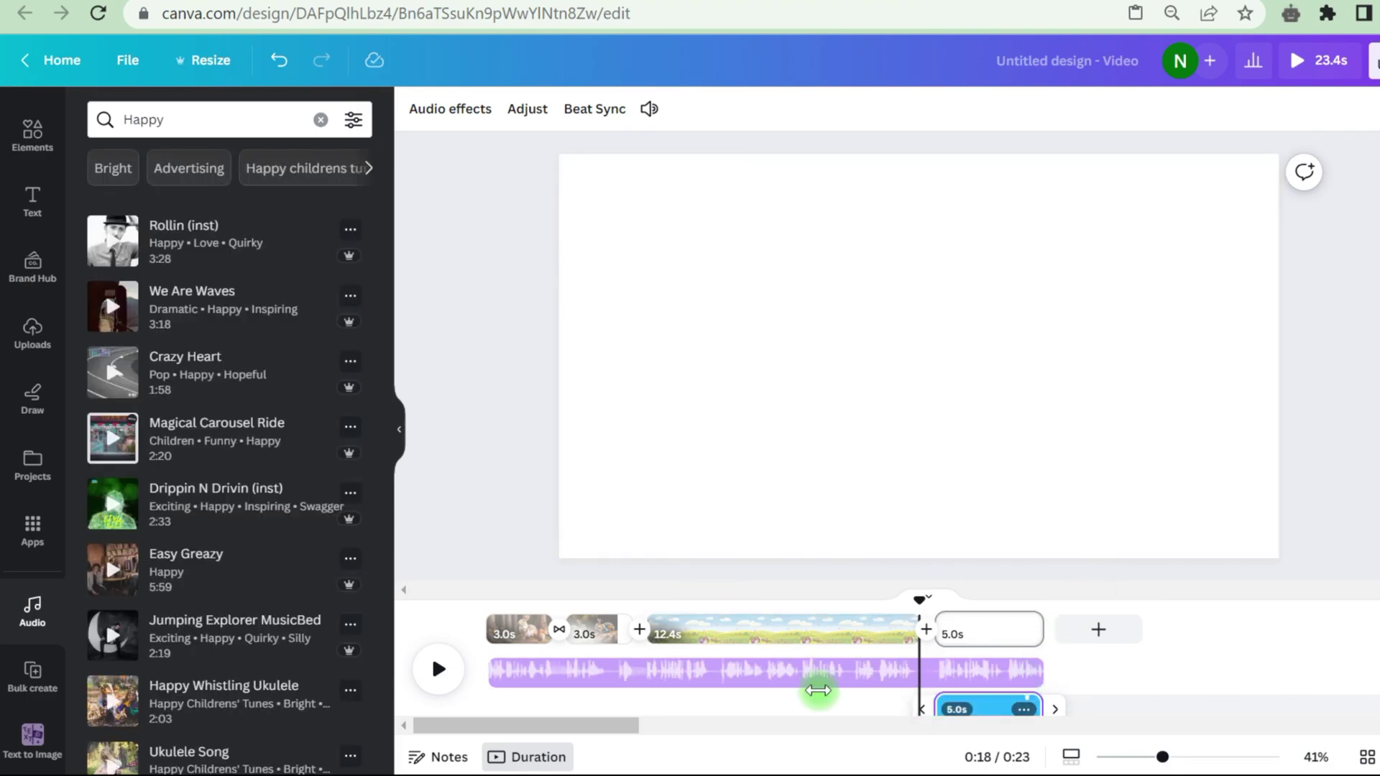
{"action": "left_click_drag", "start_coordinate": [818, 690], "coordinate": [489, 691]}
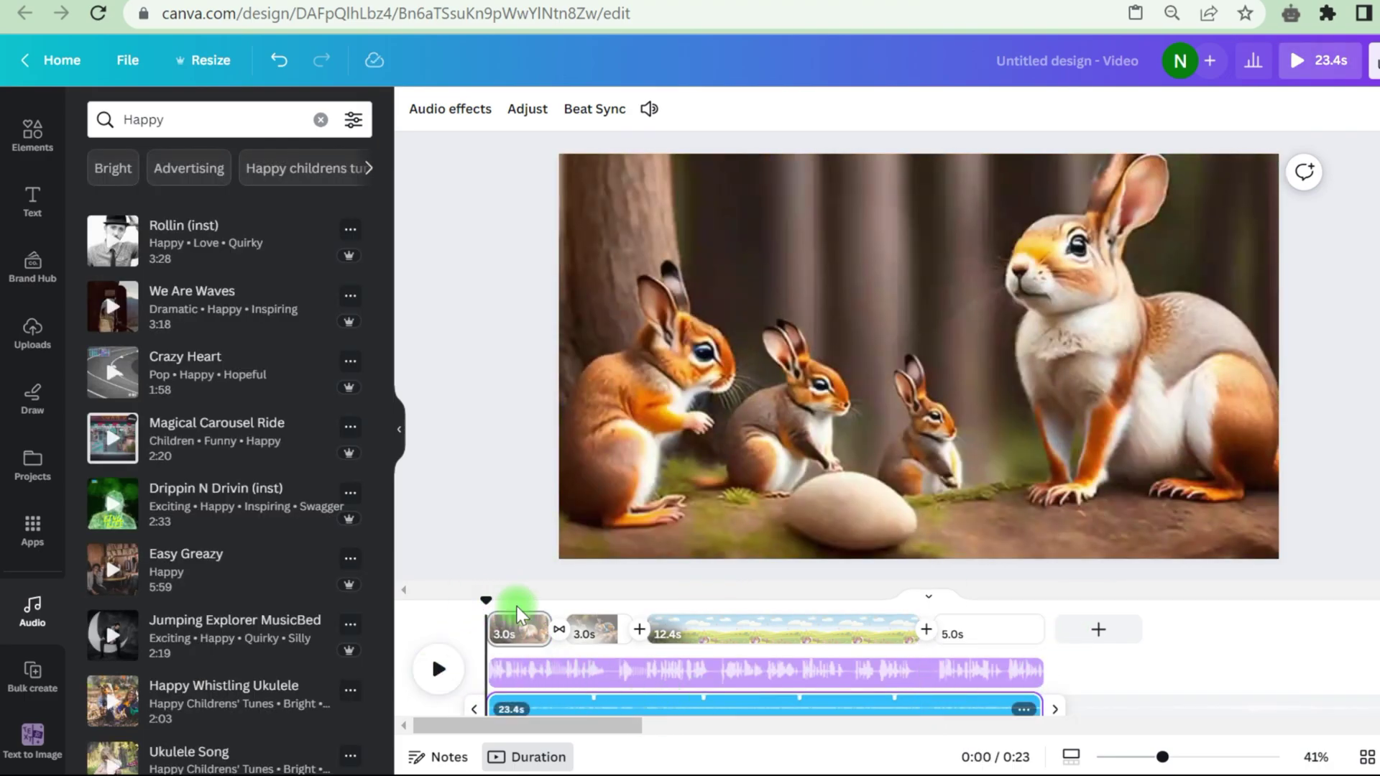
{"action": "left_click", "coordinate": [438, 670]}
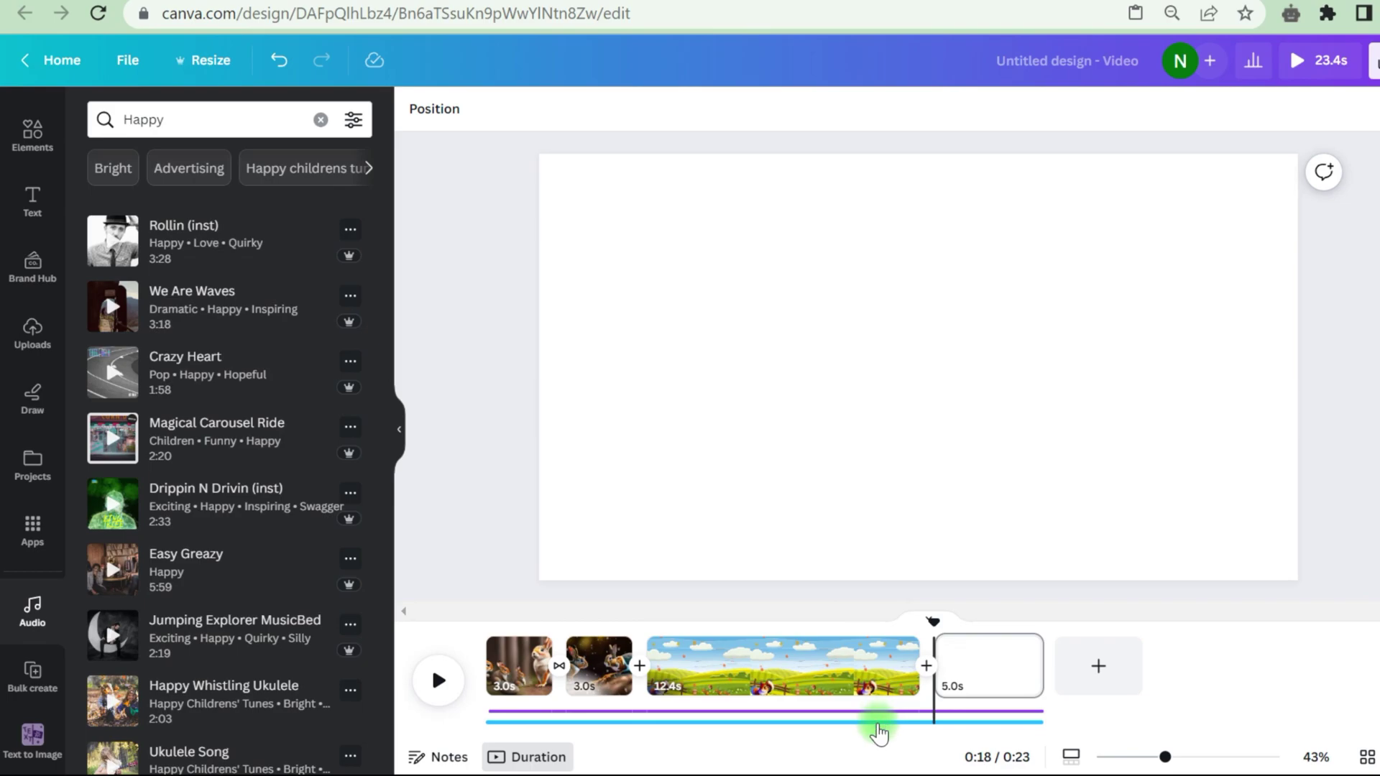
{"action": "left_click", "coordinate": [910, 708]}
{"action": "left_click", "coordinate": [1024, 709]}
{"action": "left_click", "coordinate": [1104, 567]}
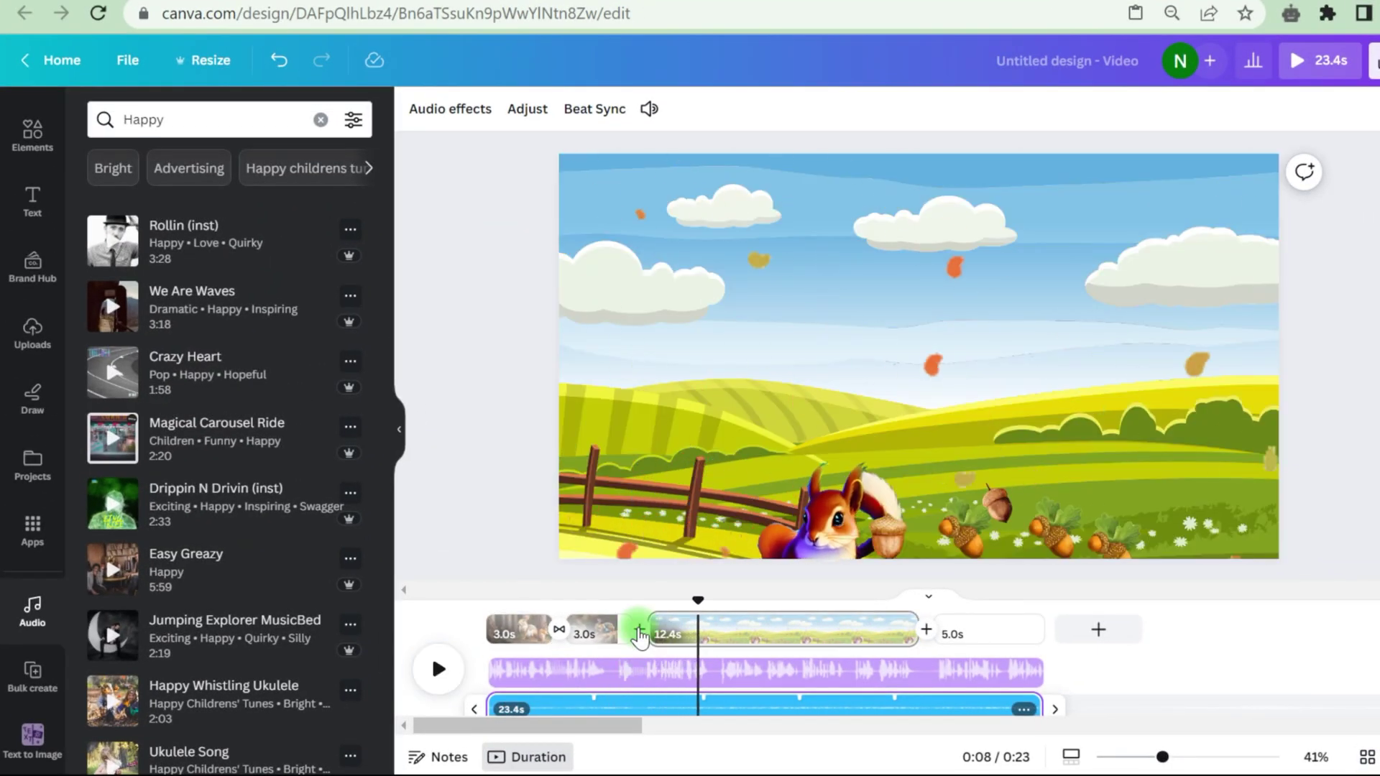
{"action": "left_click", "coordinate": [639, 630]}
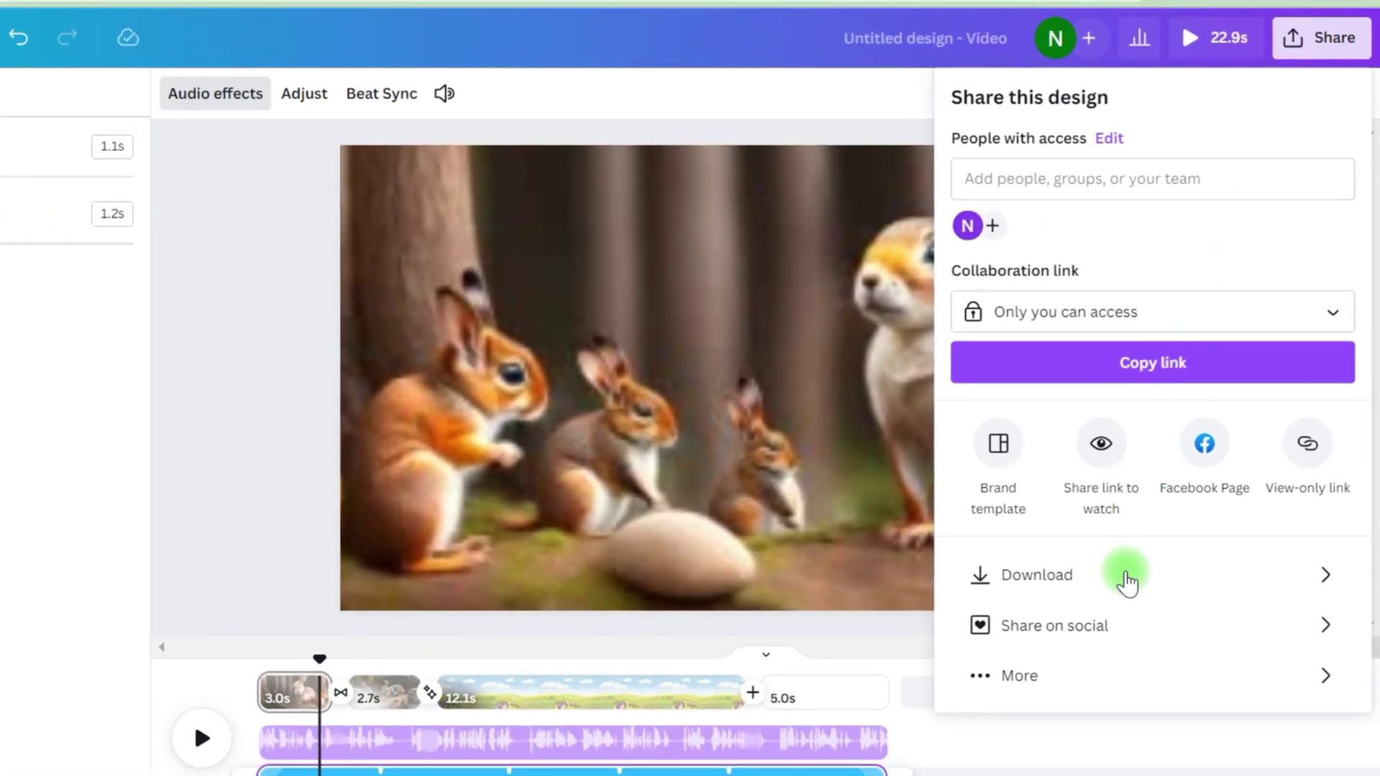
- Download all pages as a 1080p MP4 video
{"action": "left_click", "coordinate": [1127, 578]}
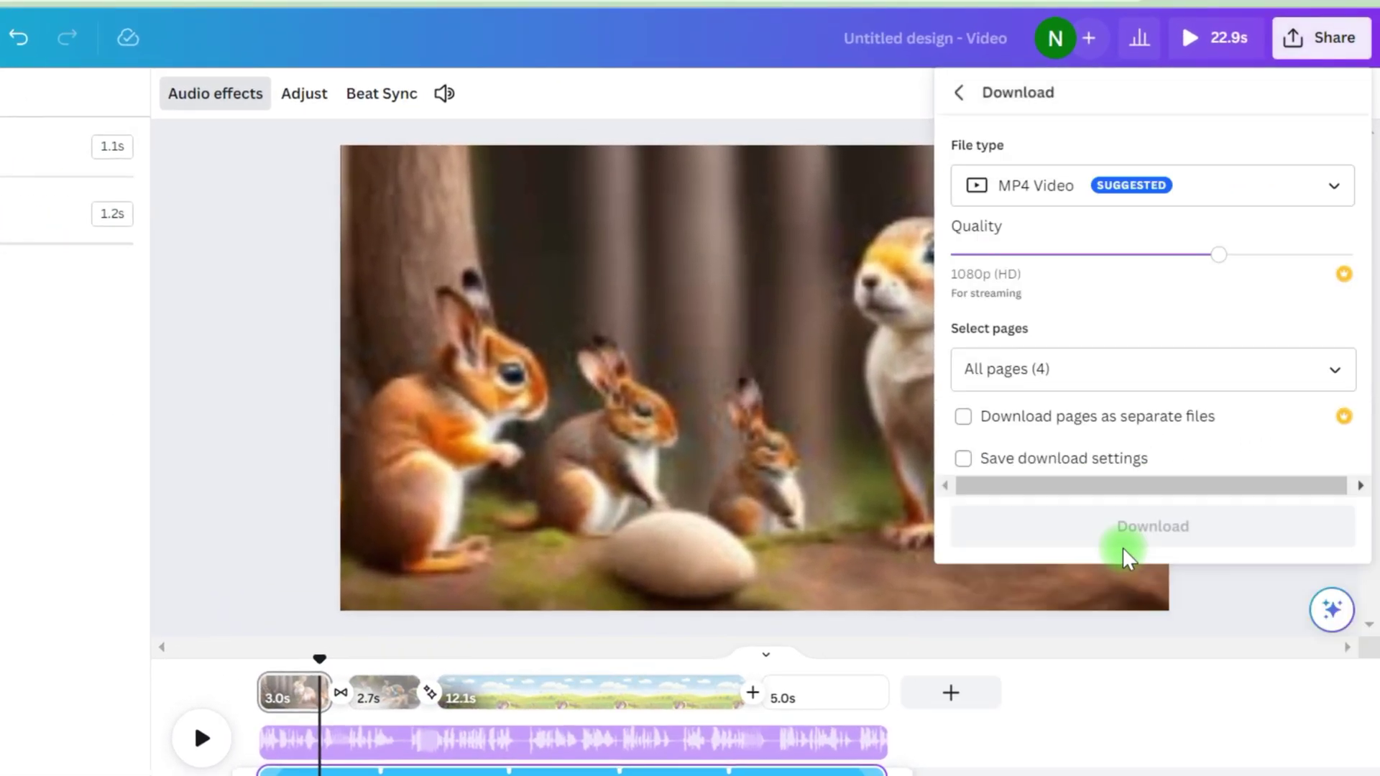
{"action": "left_click", "coordinate": [1277, 198]}
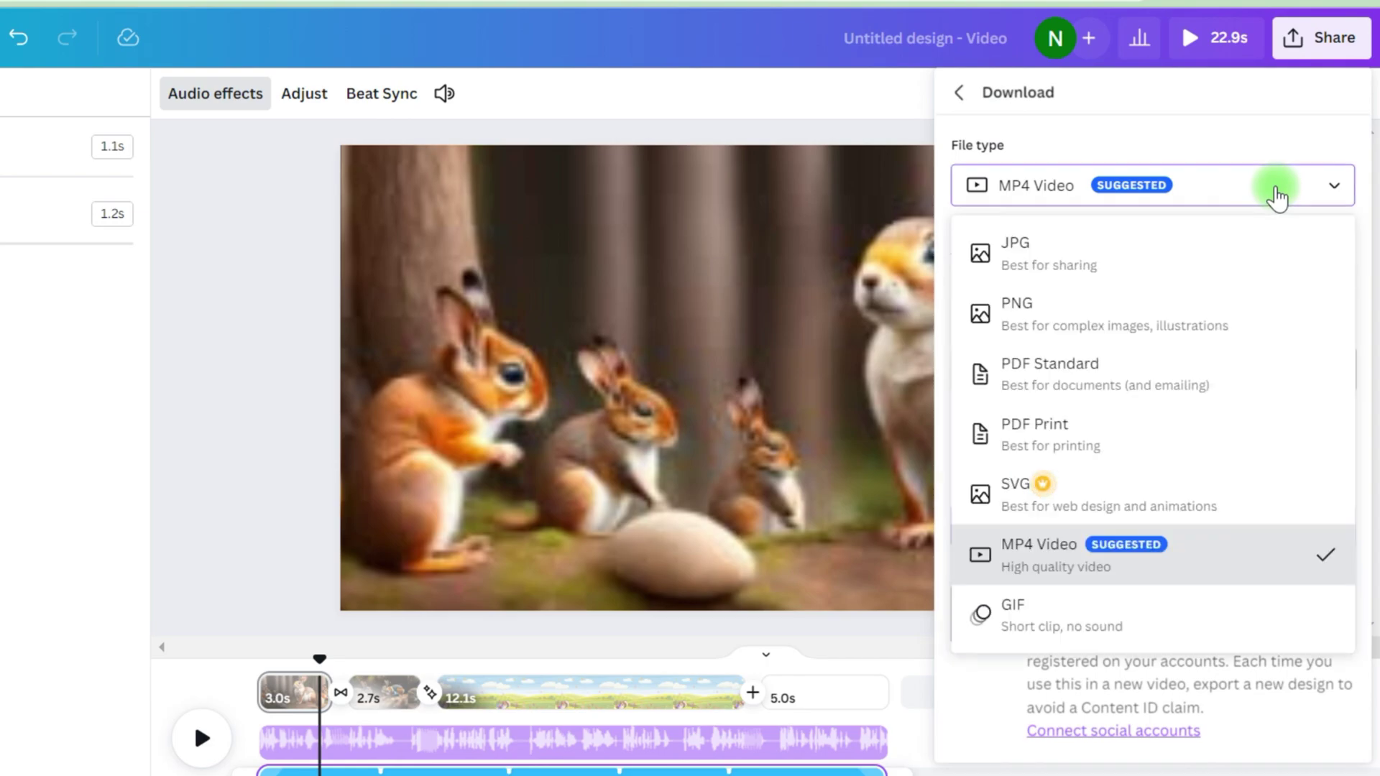
{"action": "left_click", "coordinate": [1186, 565]}
{"action": "left_click", "coordinate": [1172, 541]}
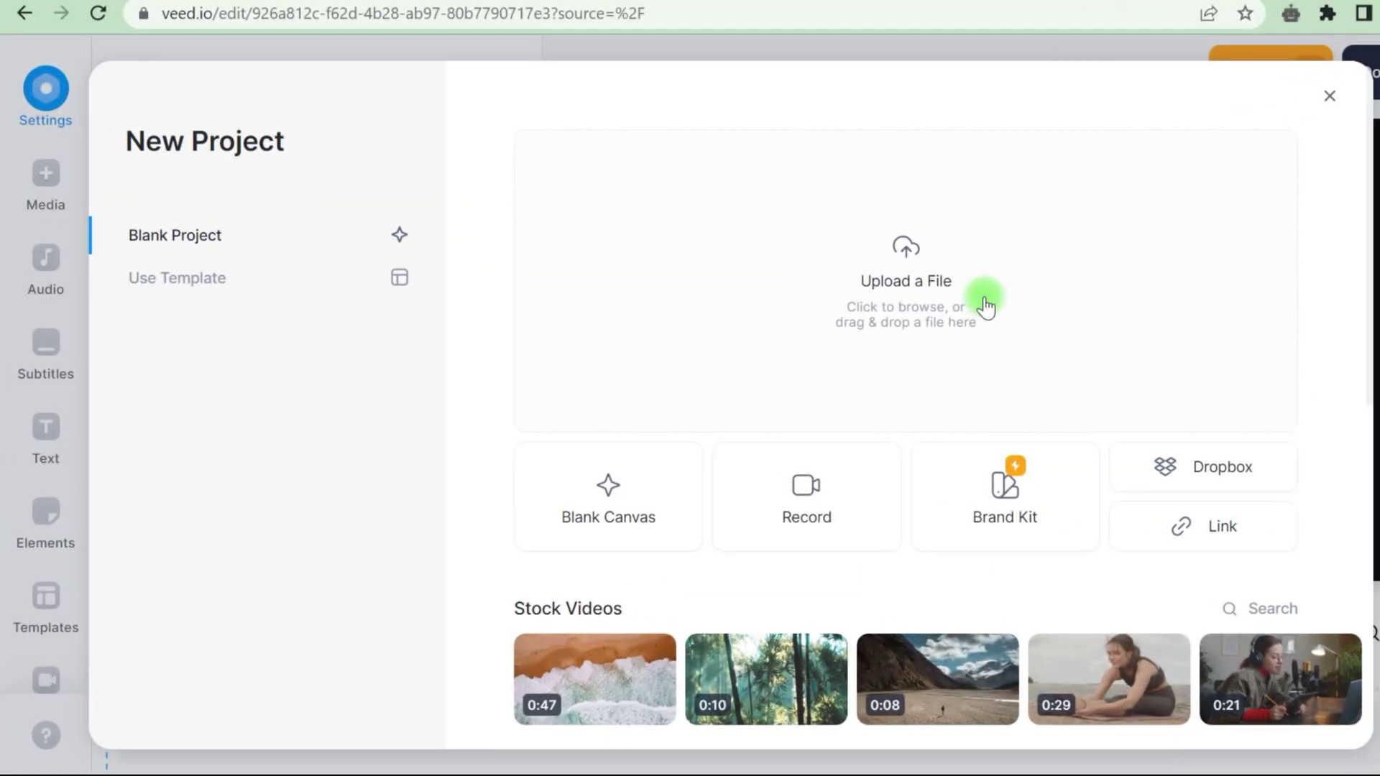
- Upload the story video and auto-transcribe English subtitles for it
{"action": "left_click", "coordinate": [985, 308]}
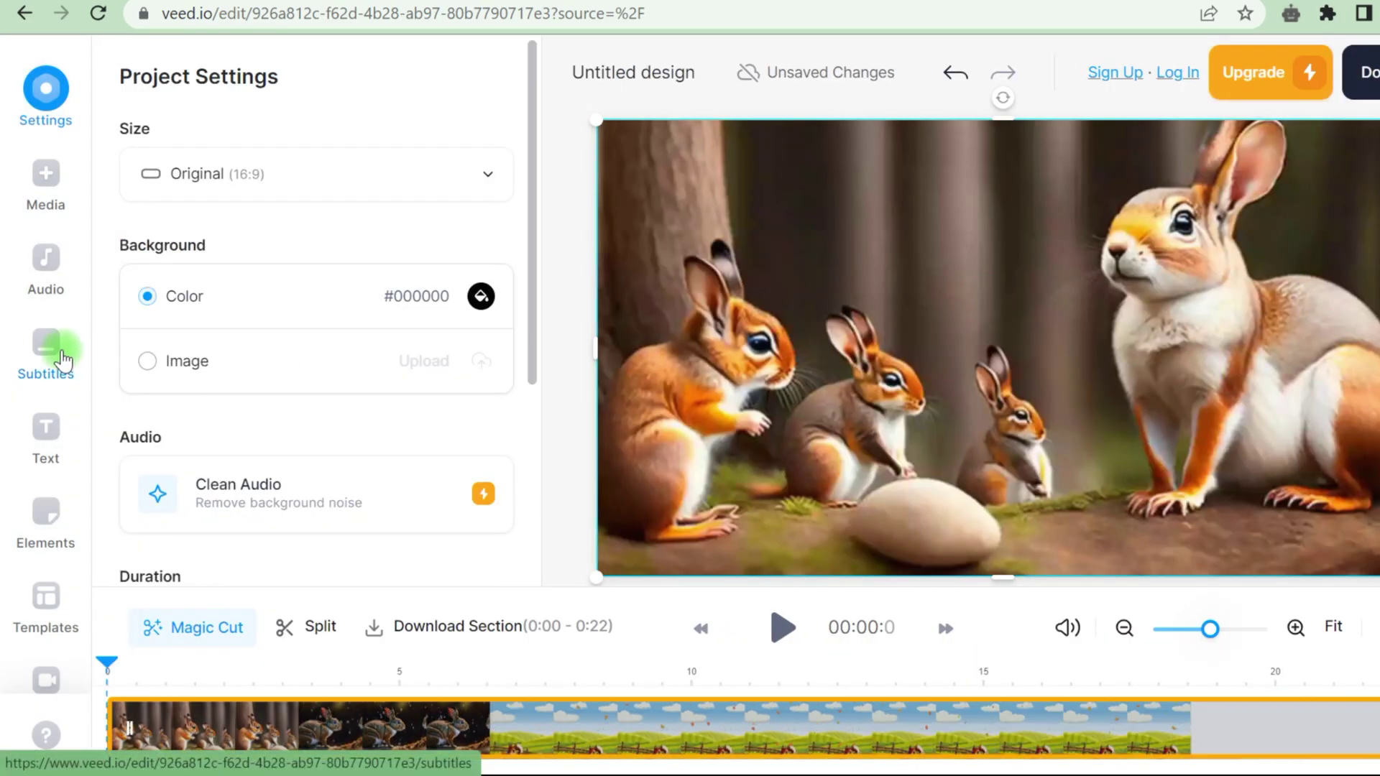
{"action": "left_click", "coordinate": [51, 358]}
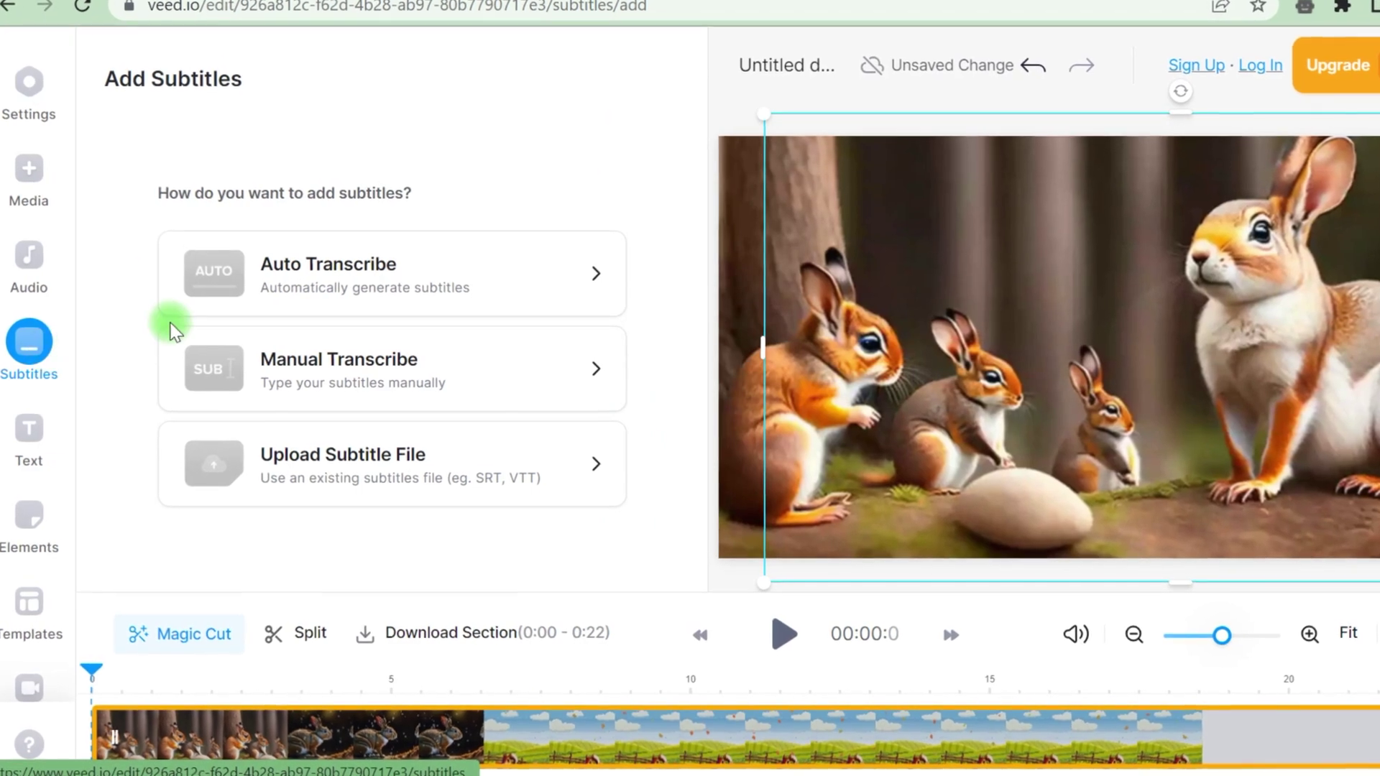
{"action": "left_click", "coordinate": [462, 265]}
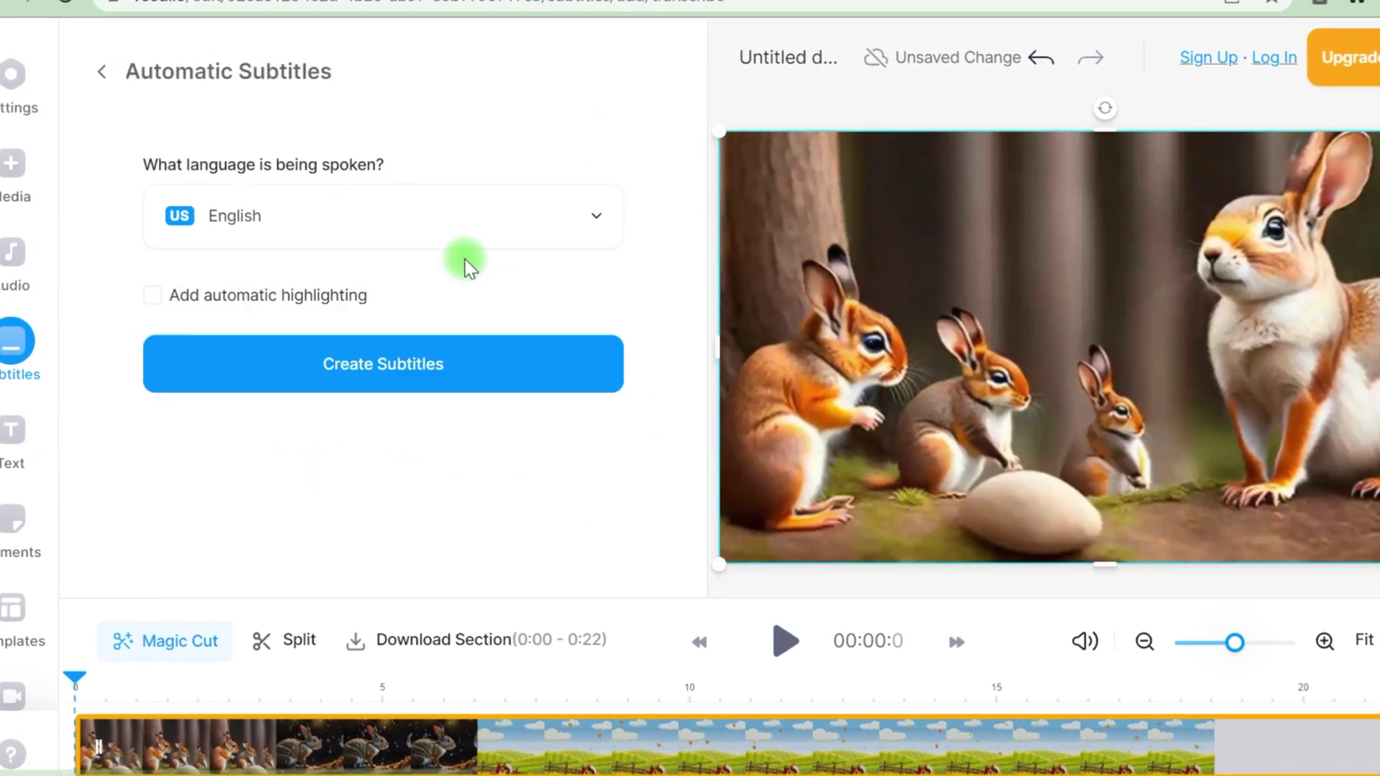
{"action": "left_click", "coordinate": [469, 219]}
{"action": "scroll", "coordinate": [524, 437], "scroll_direction": "down", "scroll_amount": 3}
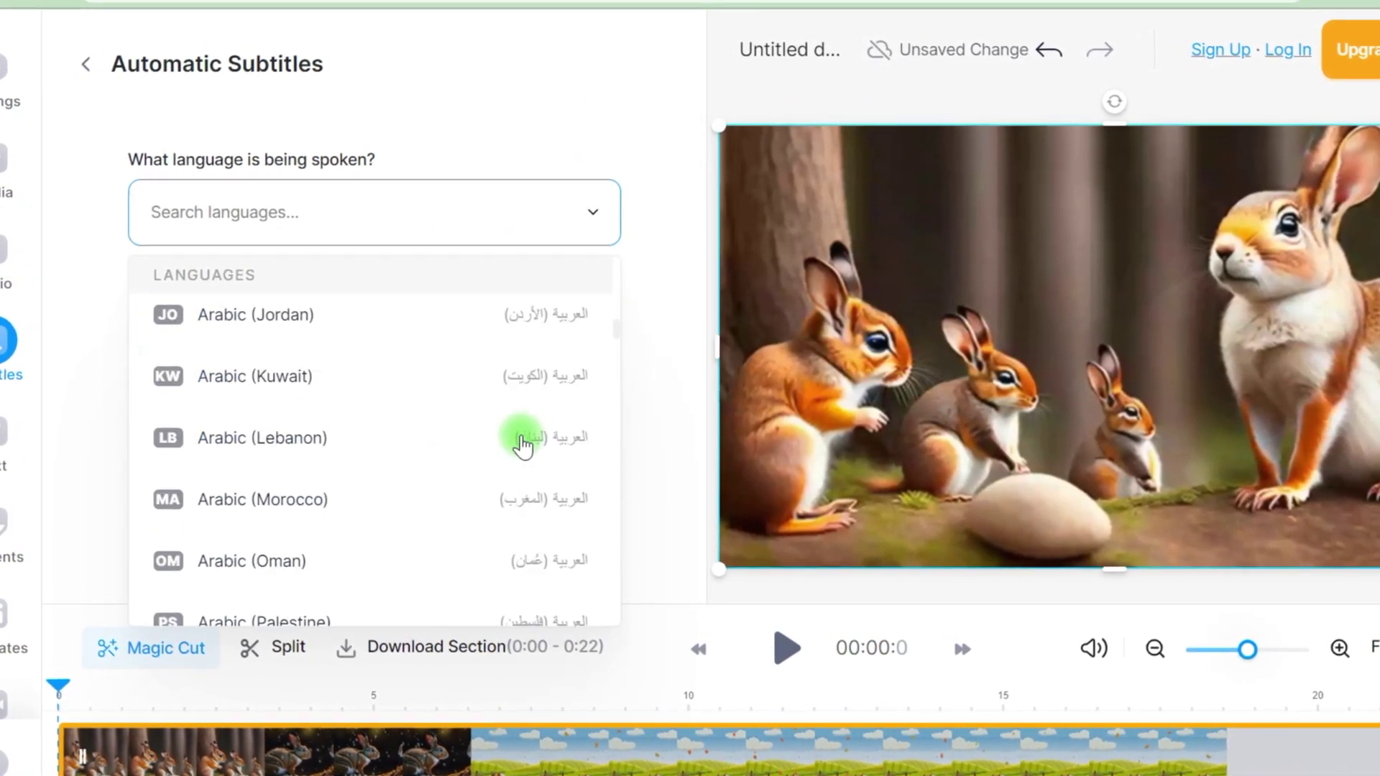
{"action": "scroll", "coordinate": [524, 437], "scroll_direction": "up", "scroll_amount": 3}
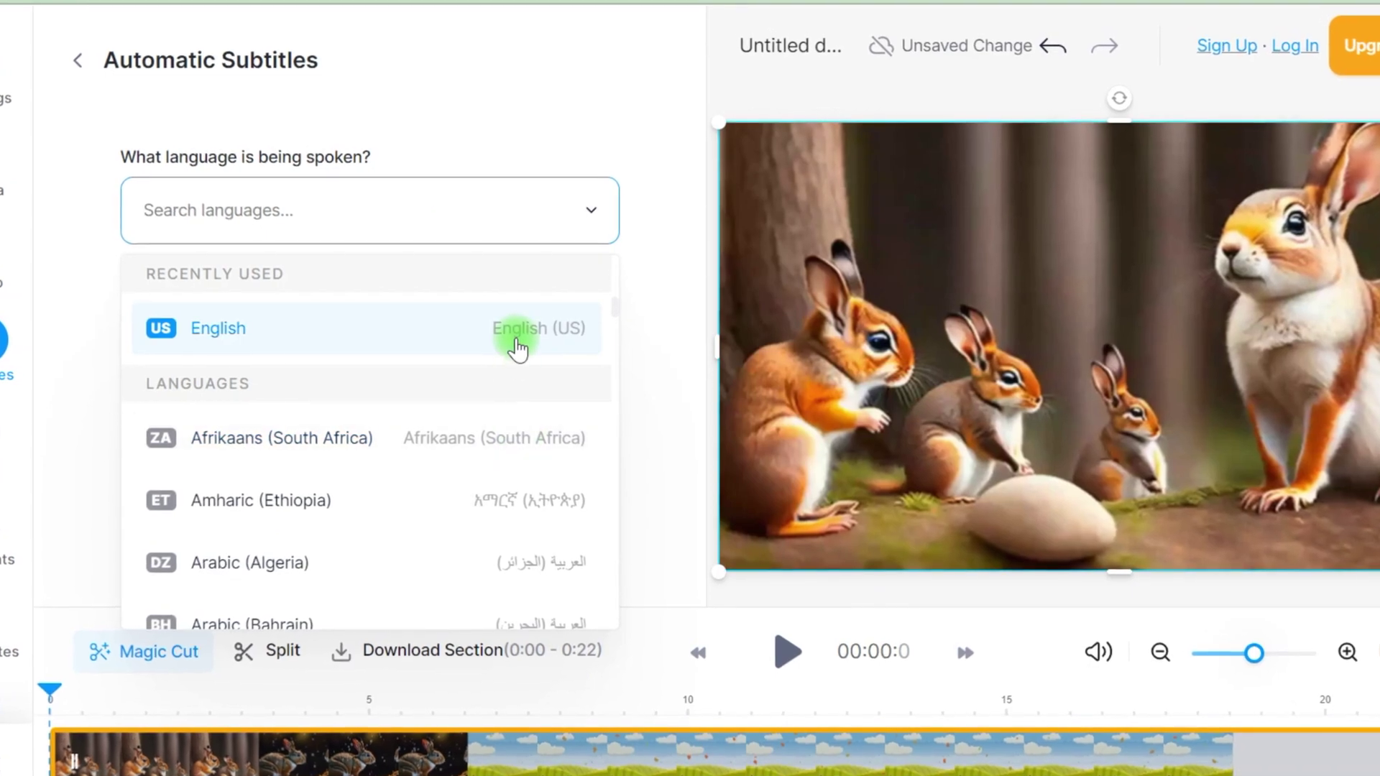
{"action": "left_click", "coordinate": [517, 350]}
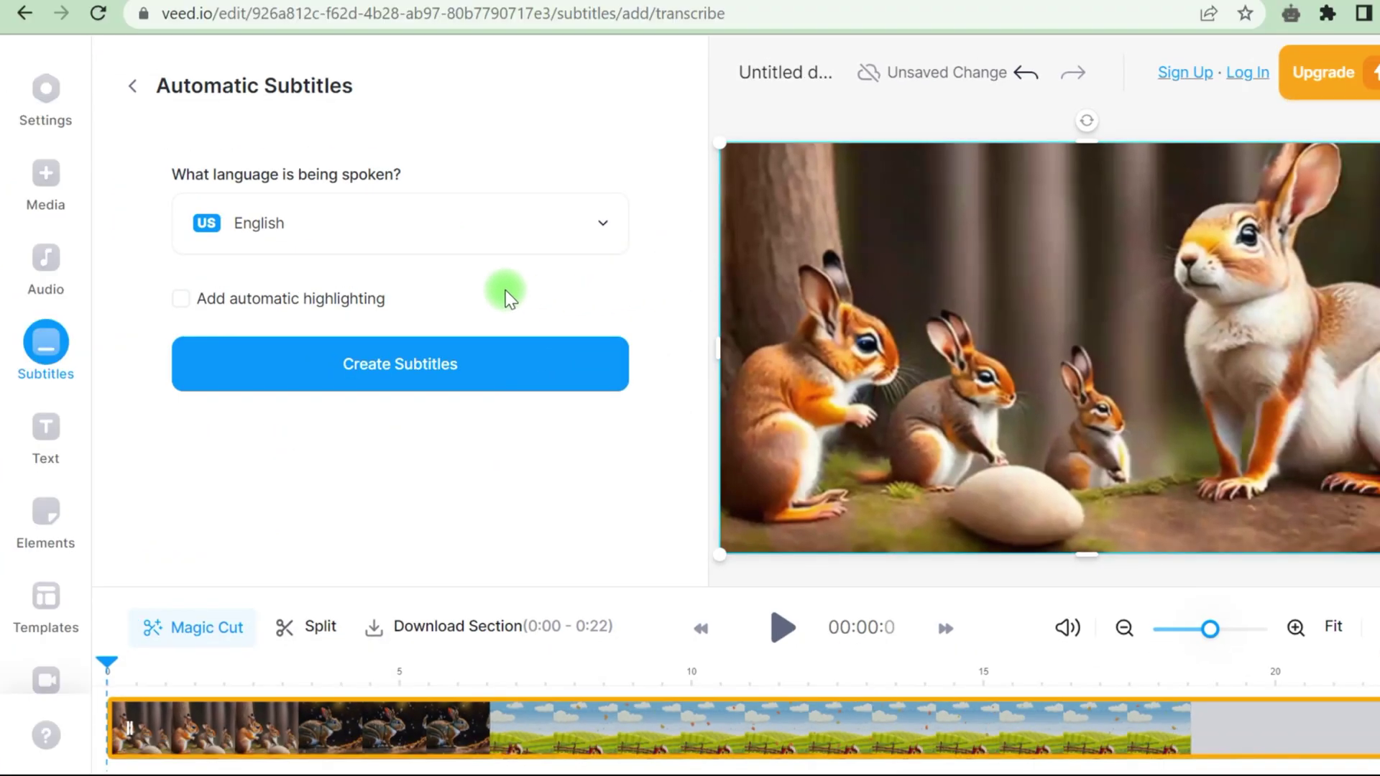
{"action": "left_click", "coordinate": [329, 379]}
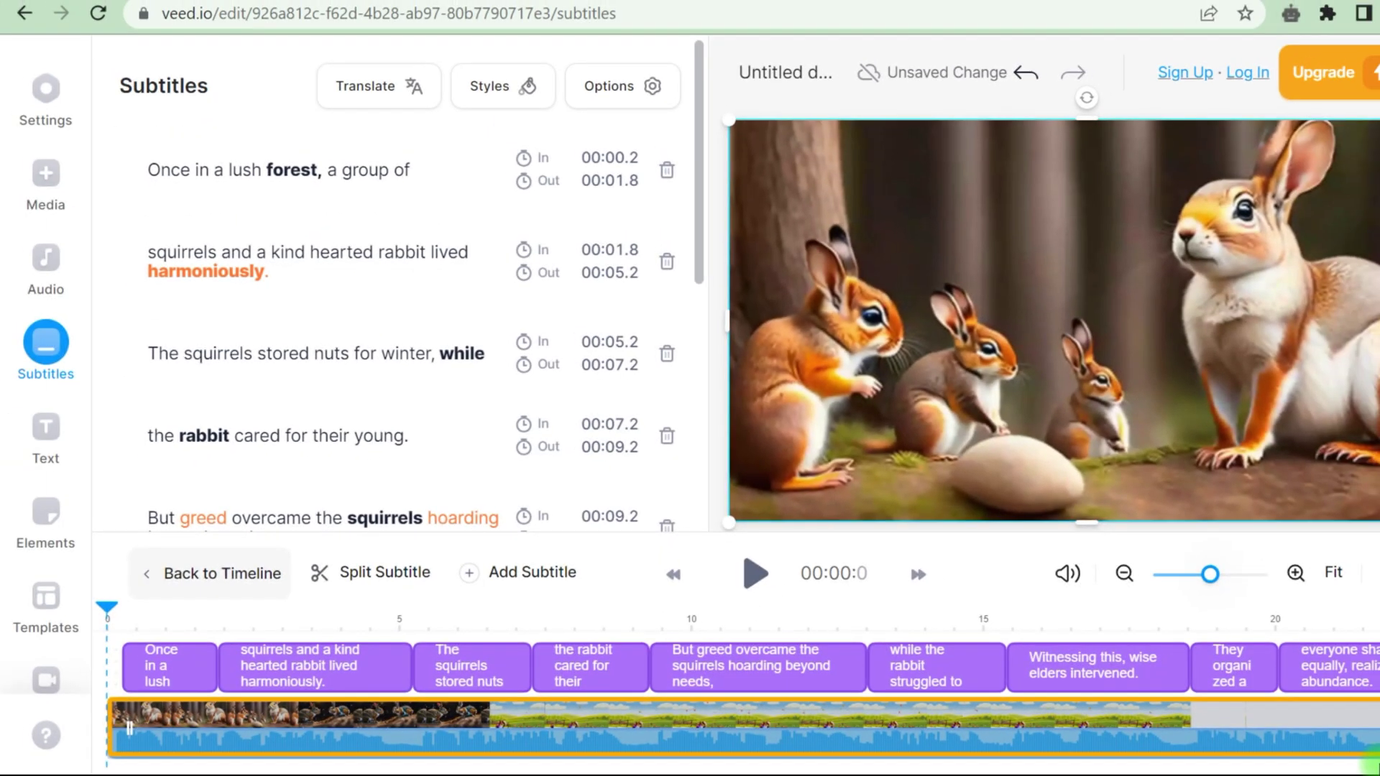
- Set the subtitle animation to None after trying Drop In, then export the video
{"action": "left_click", "coordinate": [488, 86]}
{"action": "left_click", "coordinate": [218, 634]}
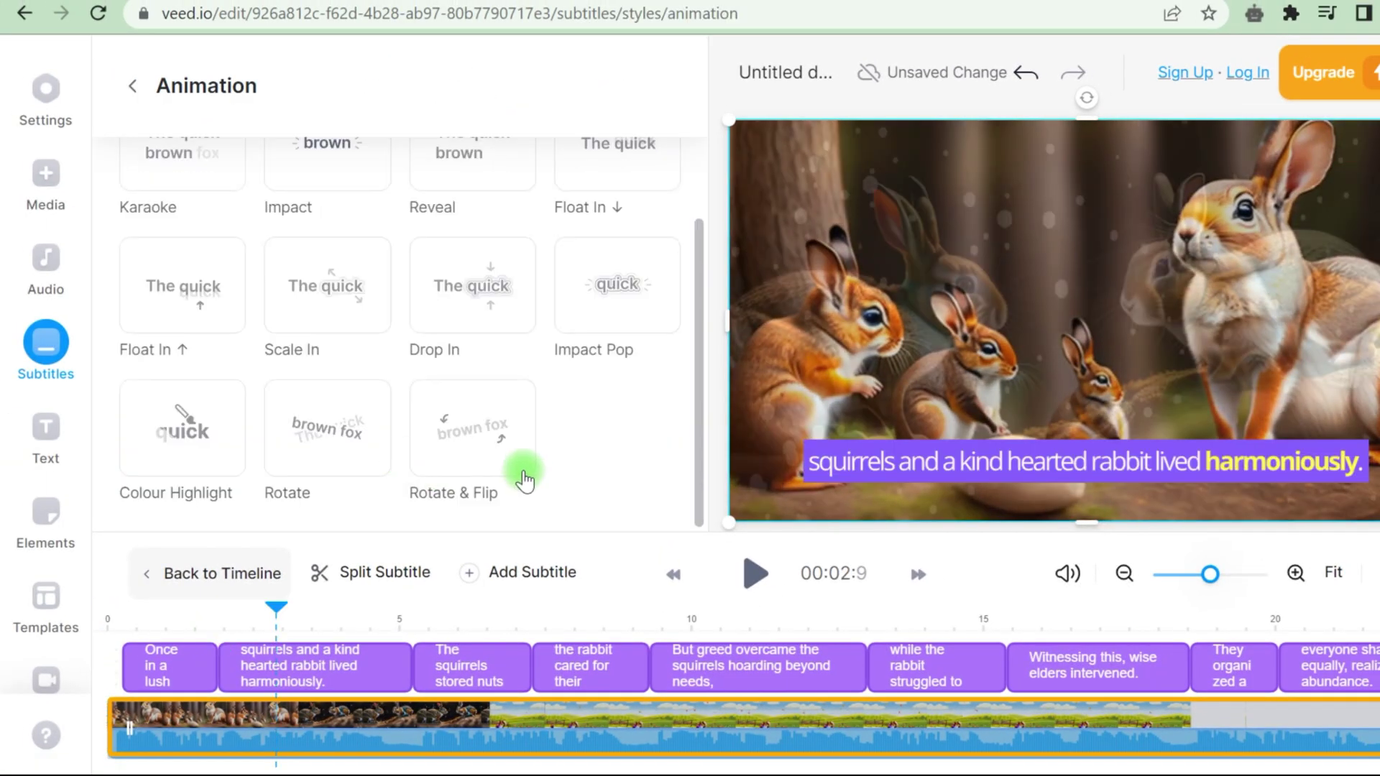
{"action": "left_click", "coordinate": [491, 281]}
{"action": "scroll", "coordinate": [491, 282], "scroll_direction": "up", "scroll_amount": 4}
{"action": "left_click", "coordinate": [197, 262]}
{"action": "left_click", "coordinate": [134, 86]}
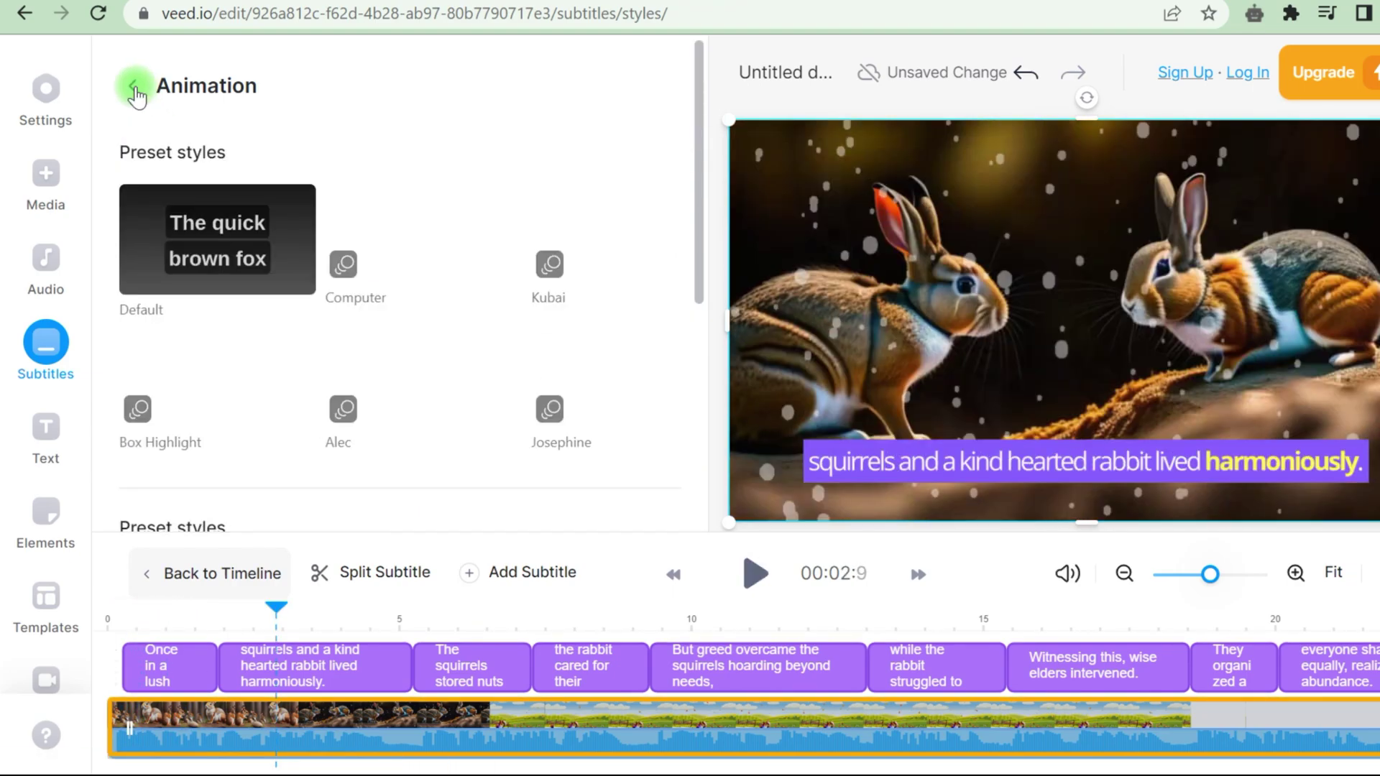
{"action": "key", "text": "ctrl+minus"}
{"action": "key", "text": "ctrl+minus"}
{"action": "left_click", "coordinate": [1329, 65]}
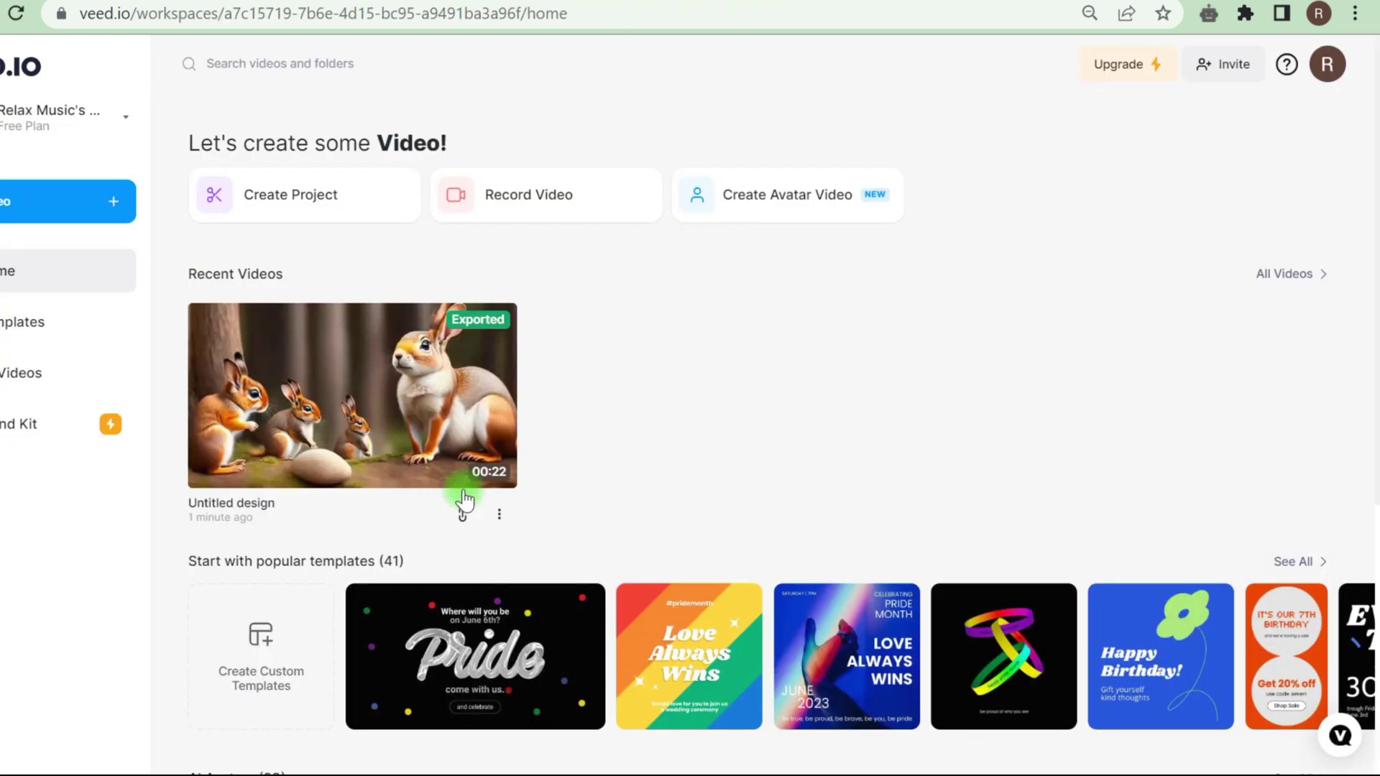
- Download the subtitled Untitled_design video from VEED.io as a free 720p MP4
{"action": "left_click", "coordinate": [462, 512]}
{"action": "left_click", "coordinate": [555, 244]}
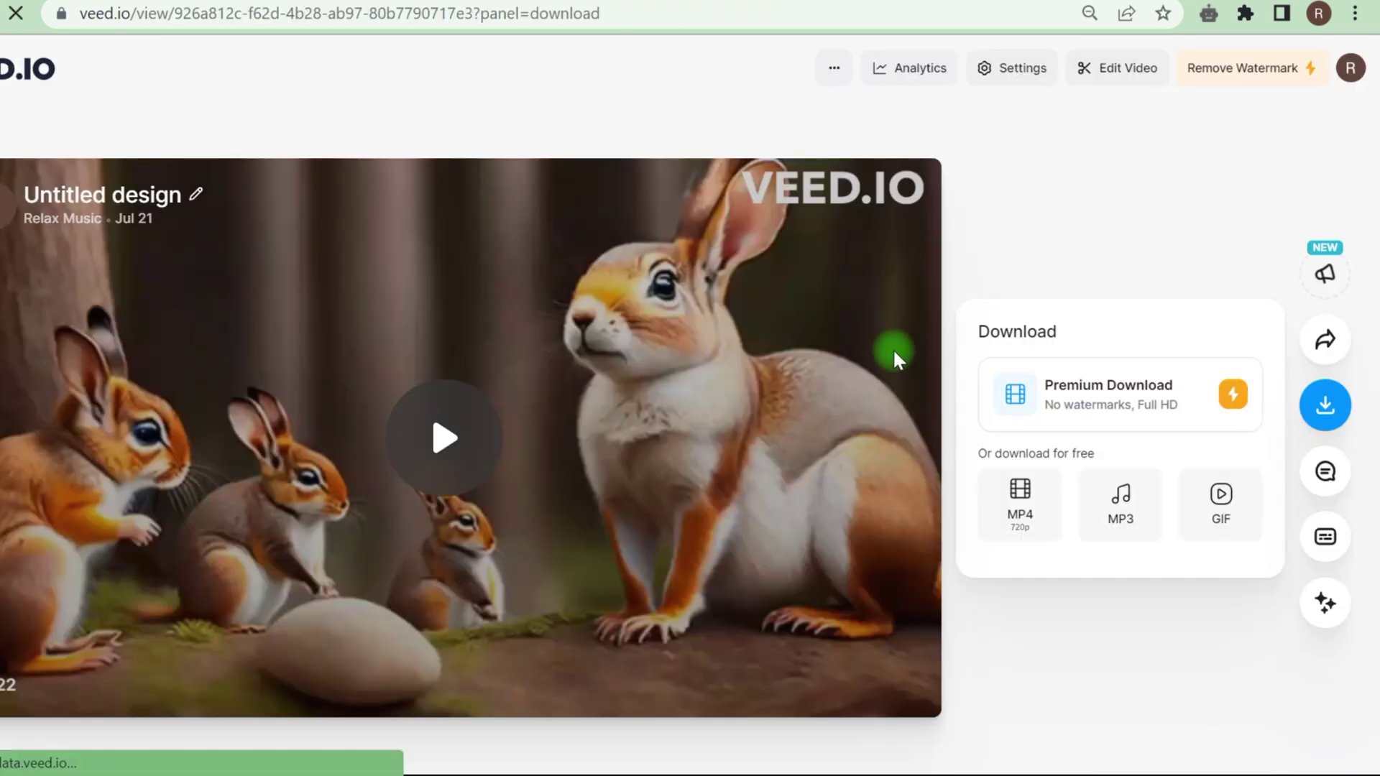
{"action": "left_click", "coordinate": [1013, 496]}
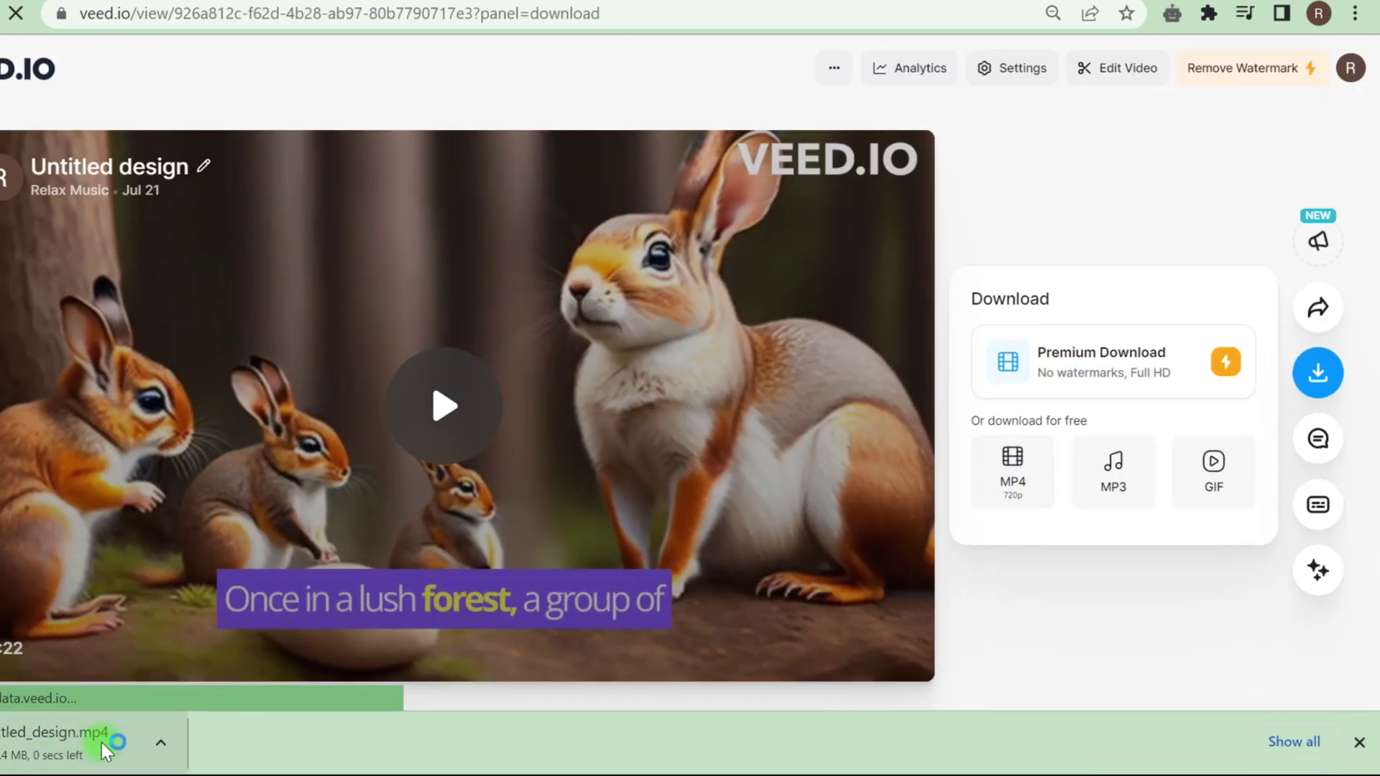